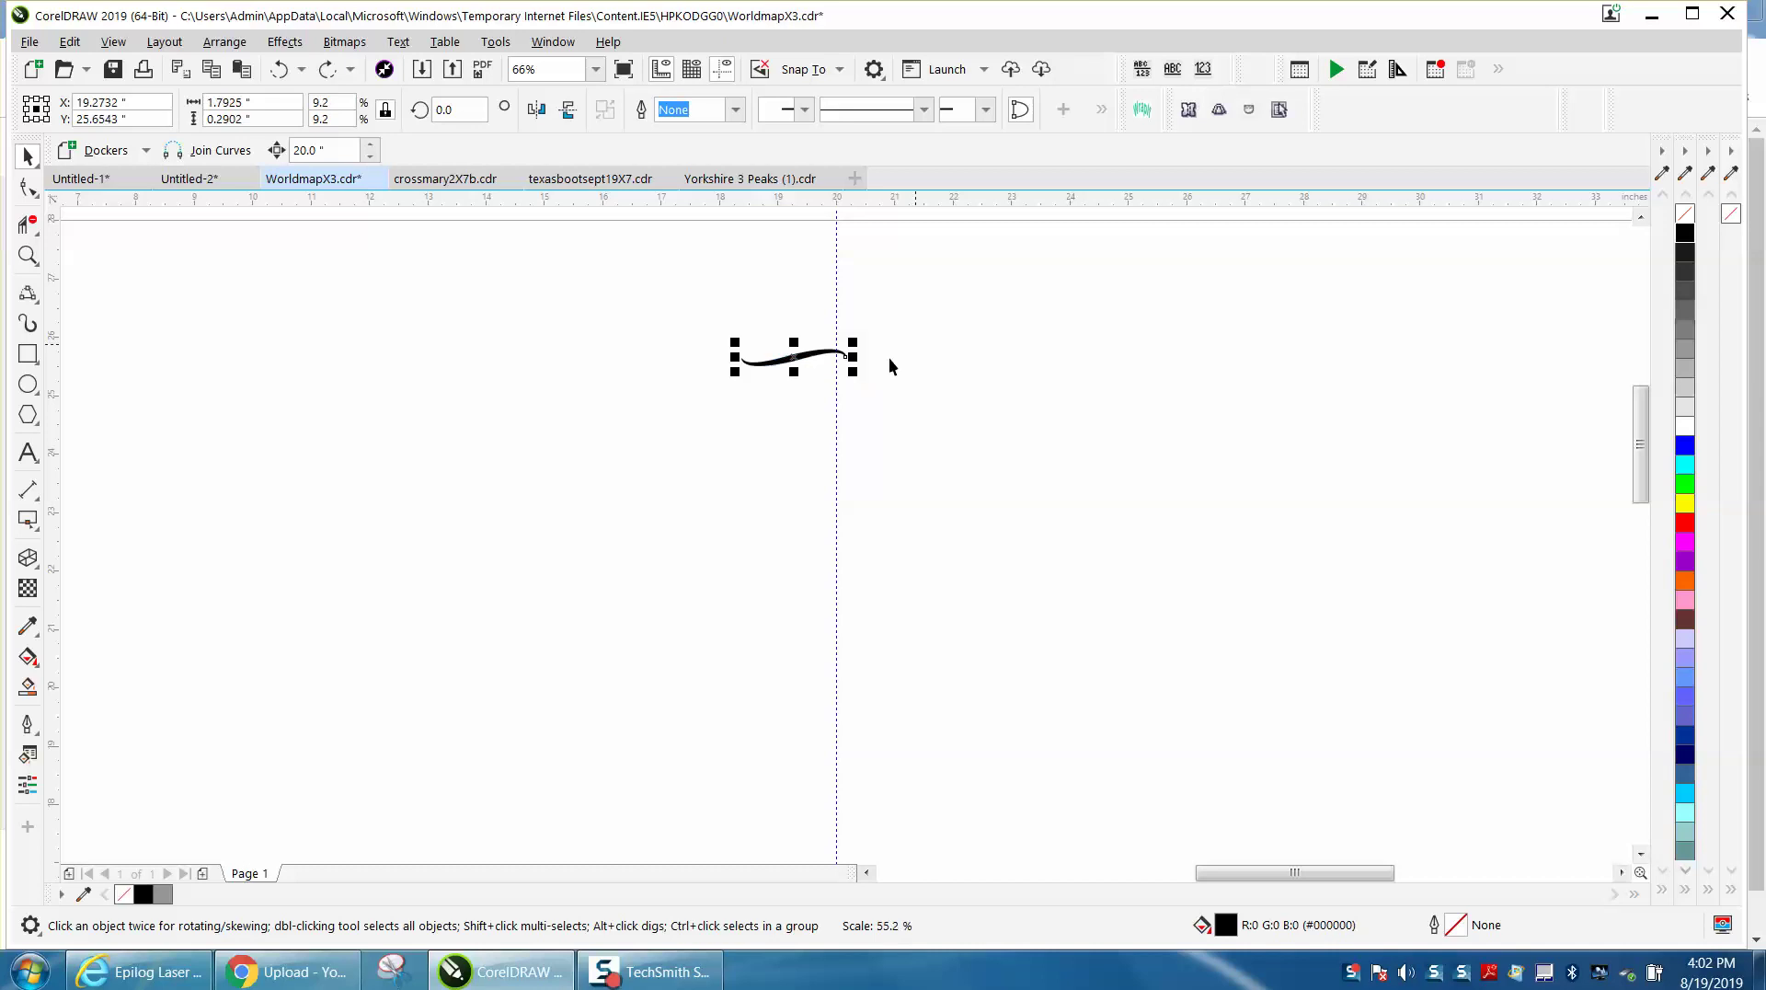
- Move the wavy stroke onto the vertical guideline near the page top and put its rotation center at the guidelines' intersection
{"action": "left_click_drag", "start_coordinate": [793, 353], "coordinate": [836, 335]}
{"action": "scroll", "coordinate": [834, 337], "scroll_direction": "down", "scroll_amount": 3}
{"action": "left_click", "coordinate": [833, 338]}
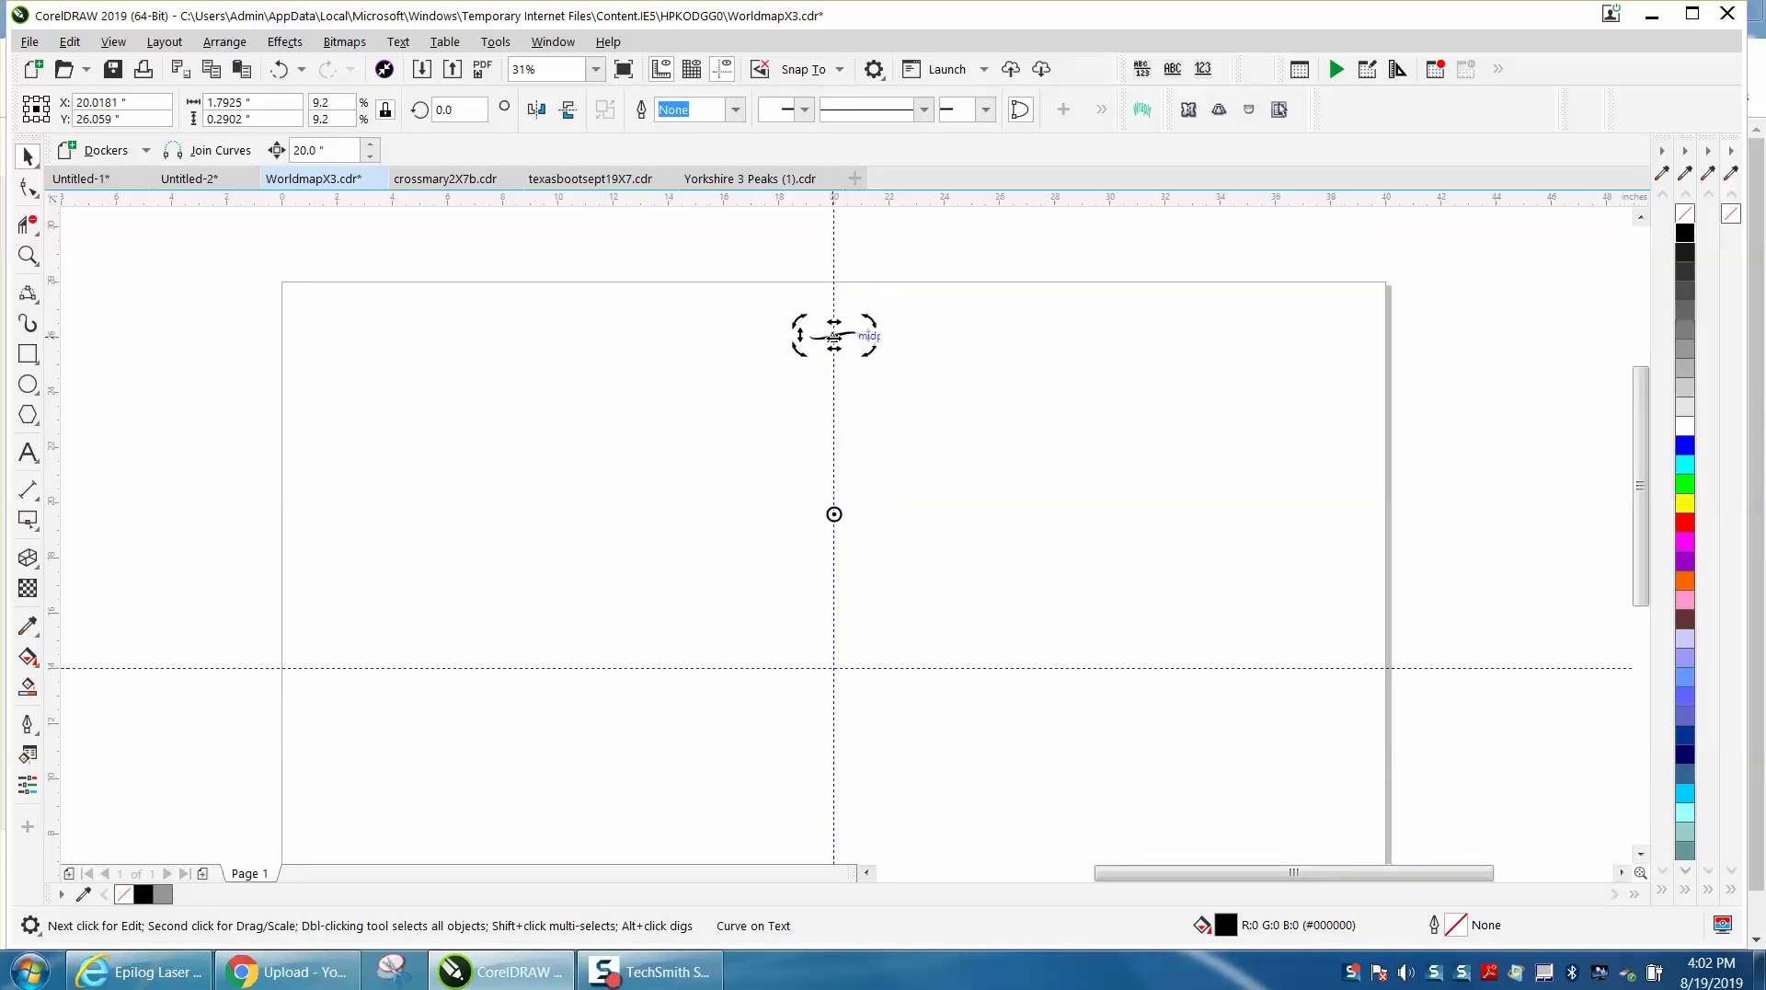
{"action": "left_click_drag", "start_coordinate": [834, 515], "coordinate": [835, 662]}
{"action": "left_click", "coordinate": [869, 433]}
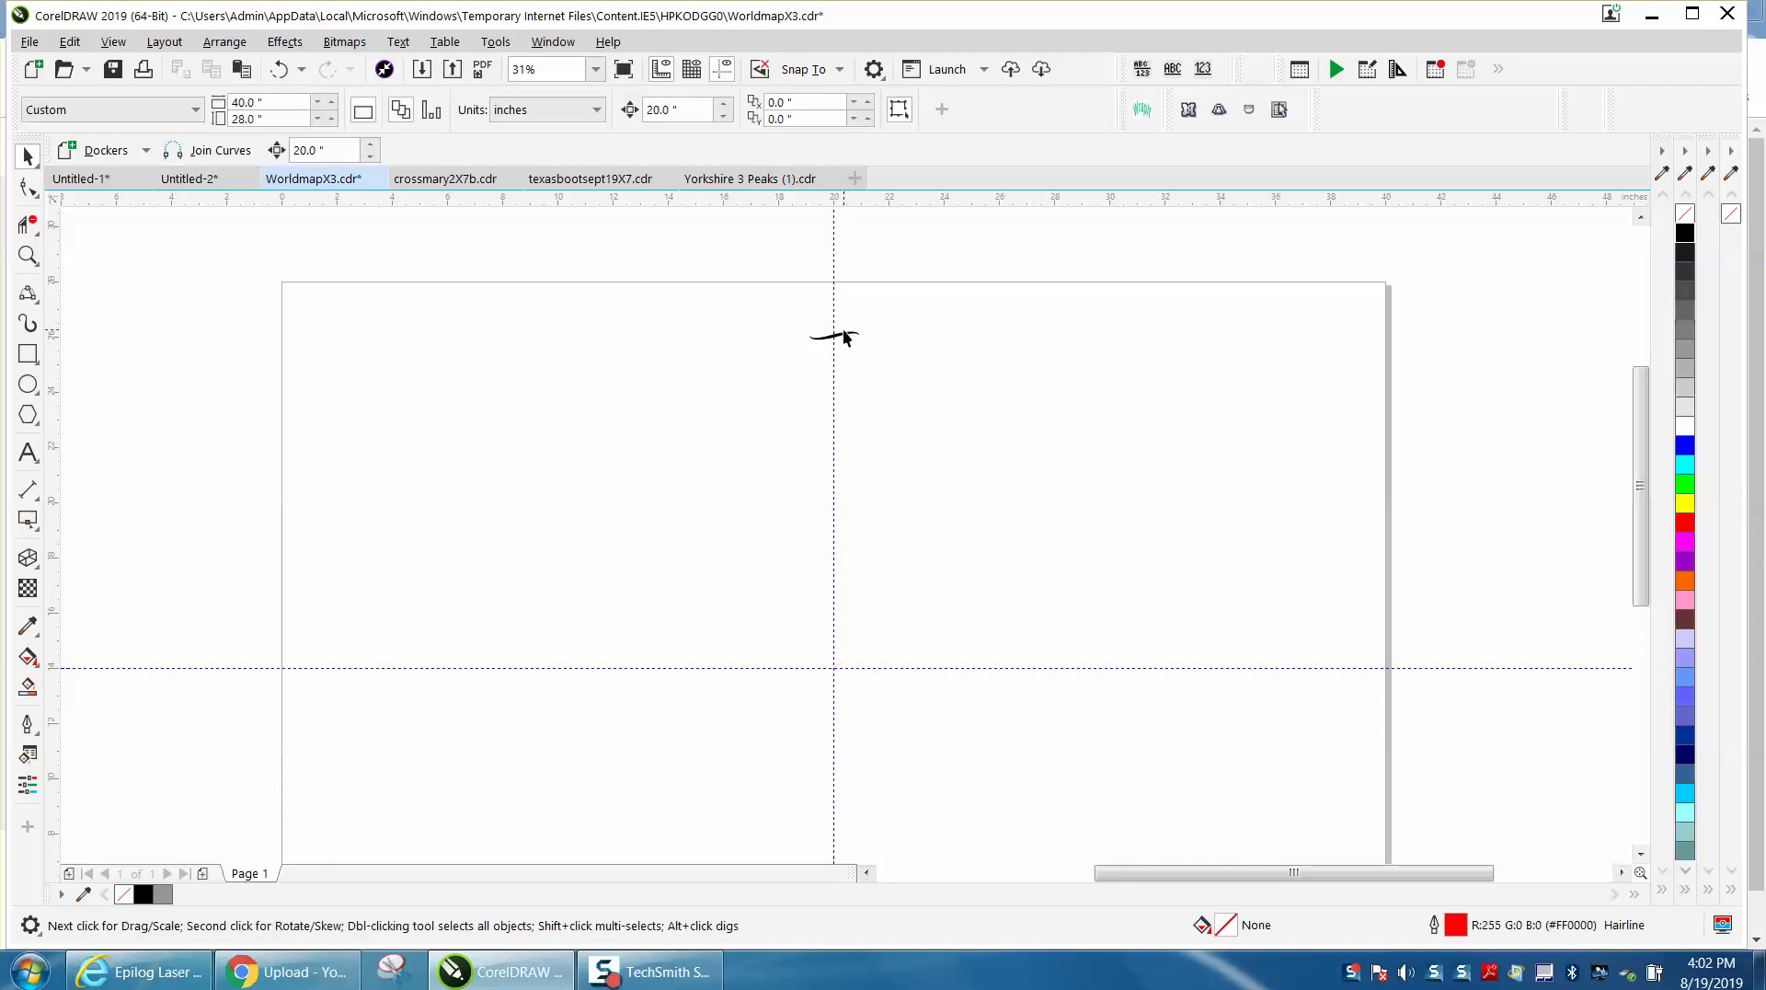
{"action": "left_click", "coordinate": [841, 336]}
{"action": "key", "text": "F10"}
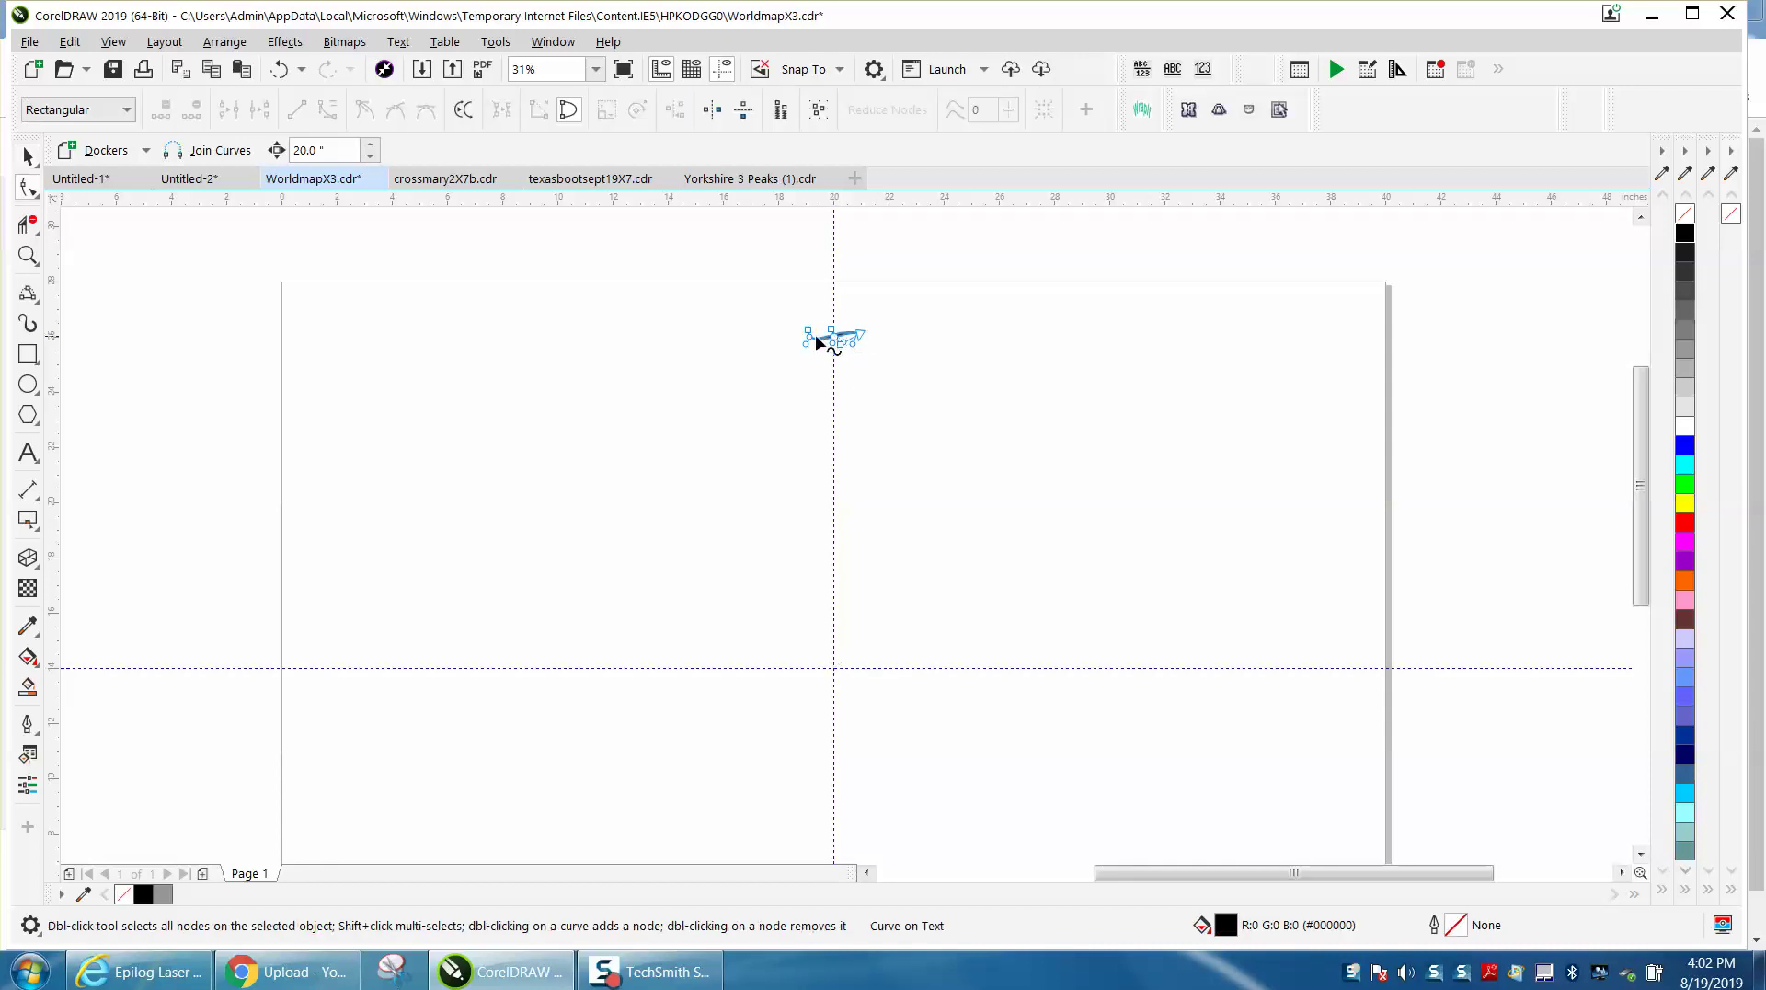
{"action": "left_click", "coordinate": [28, 158]}
{"action": "left_click", "coordinate": [835, 336]}
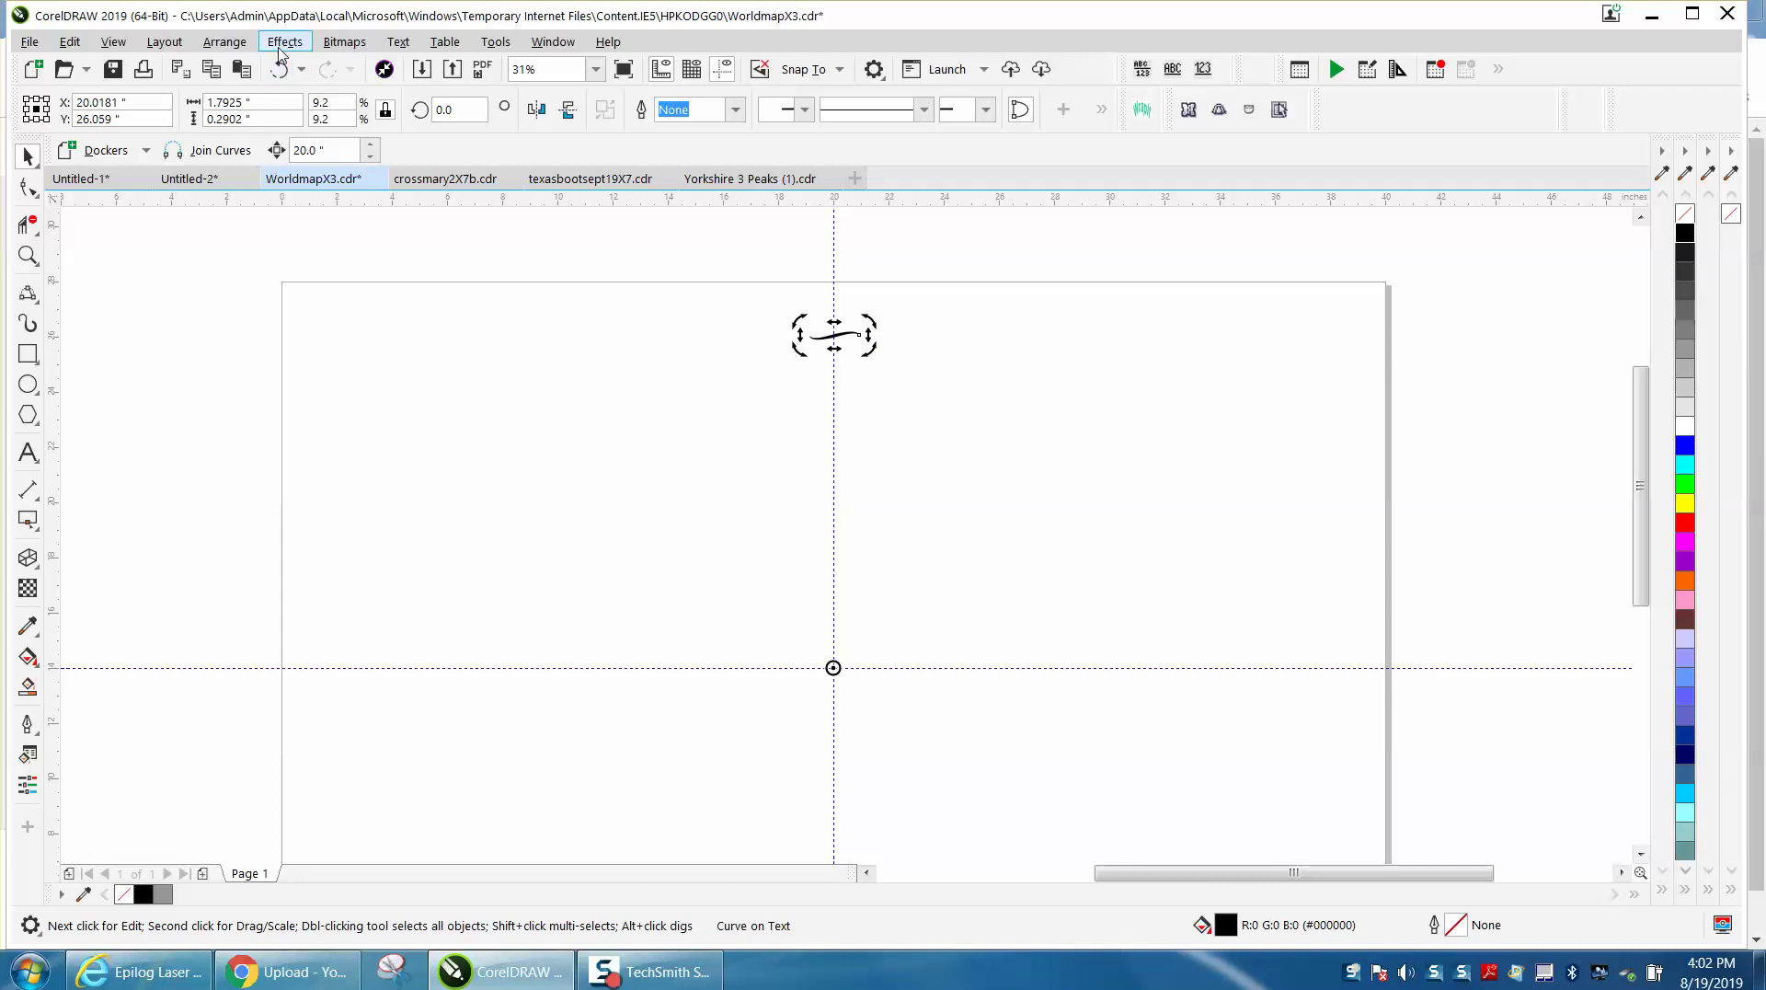
- Rotate 35 copies of the stroke in 10° increments about the center at X 20, Y 14 in
{"action": "left_click", "coordinate": [224, 42]}
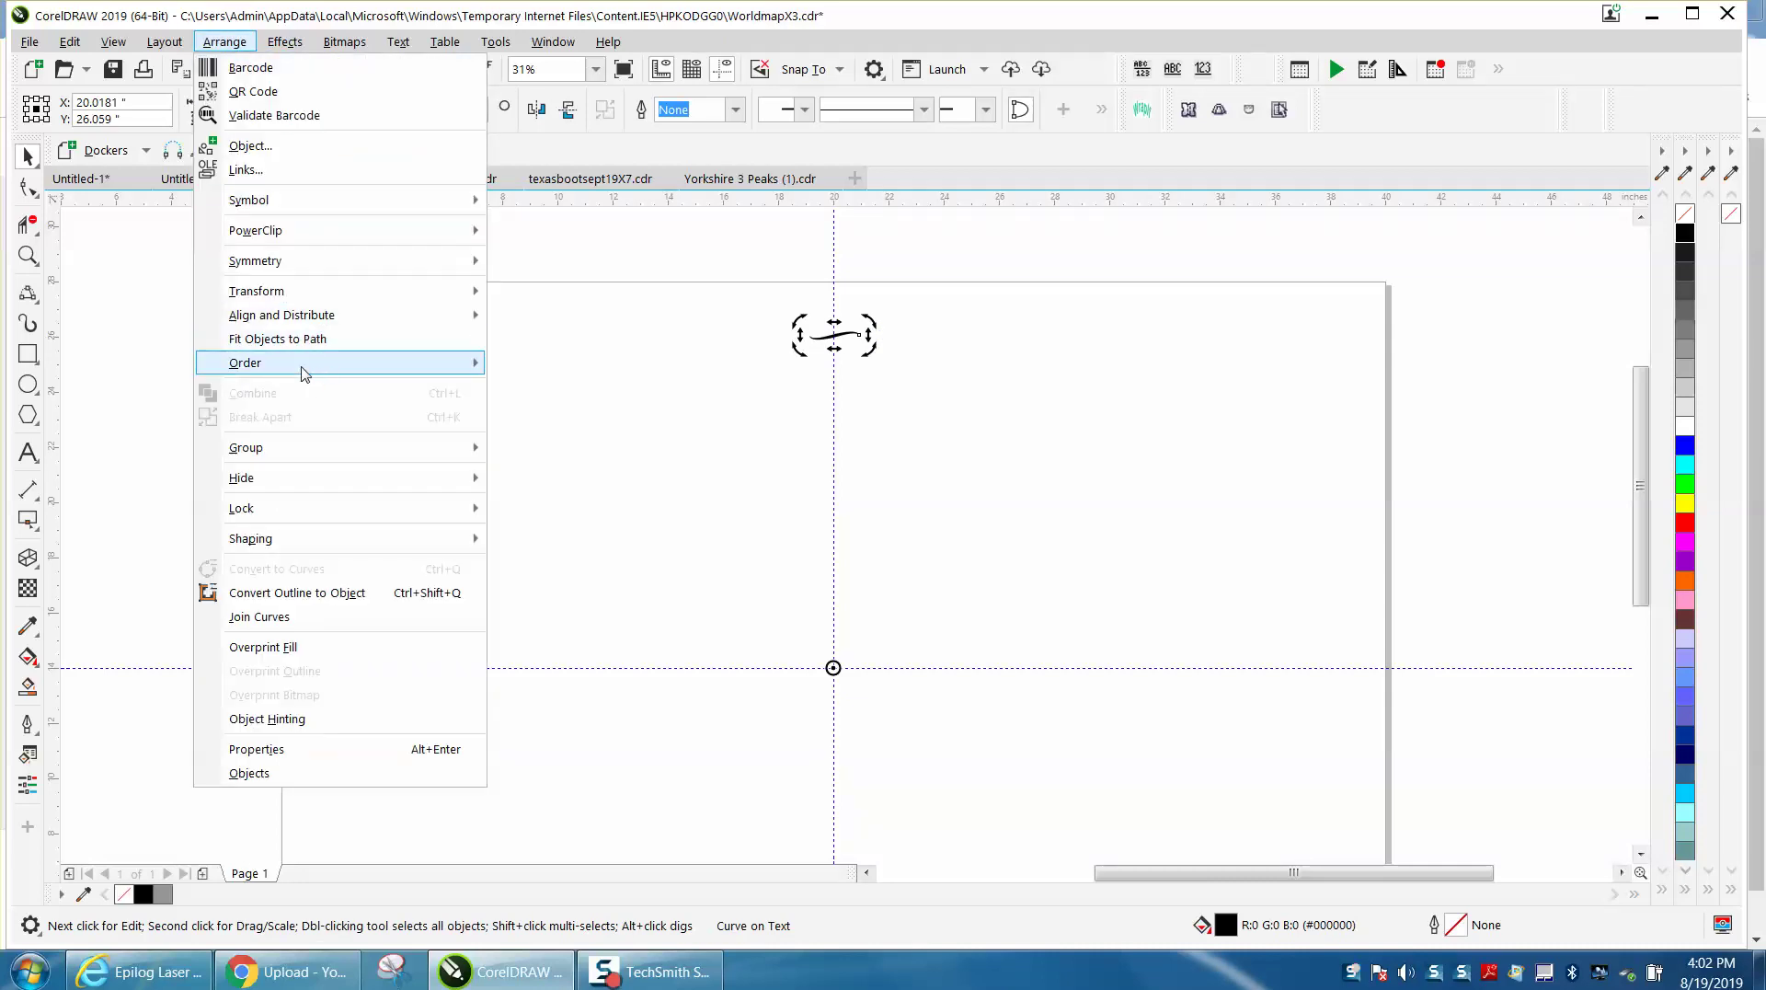
{"action": "mouse_move", "coordinate": [410, 292]}
{"action": "left_click", "coordinate": [517, 315]}
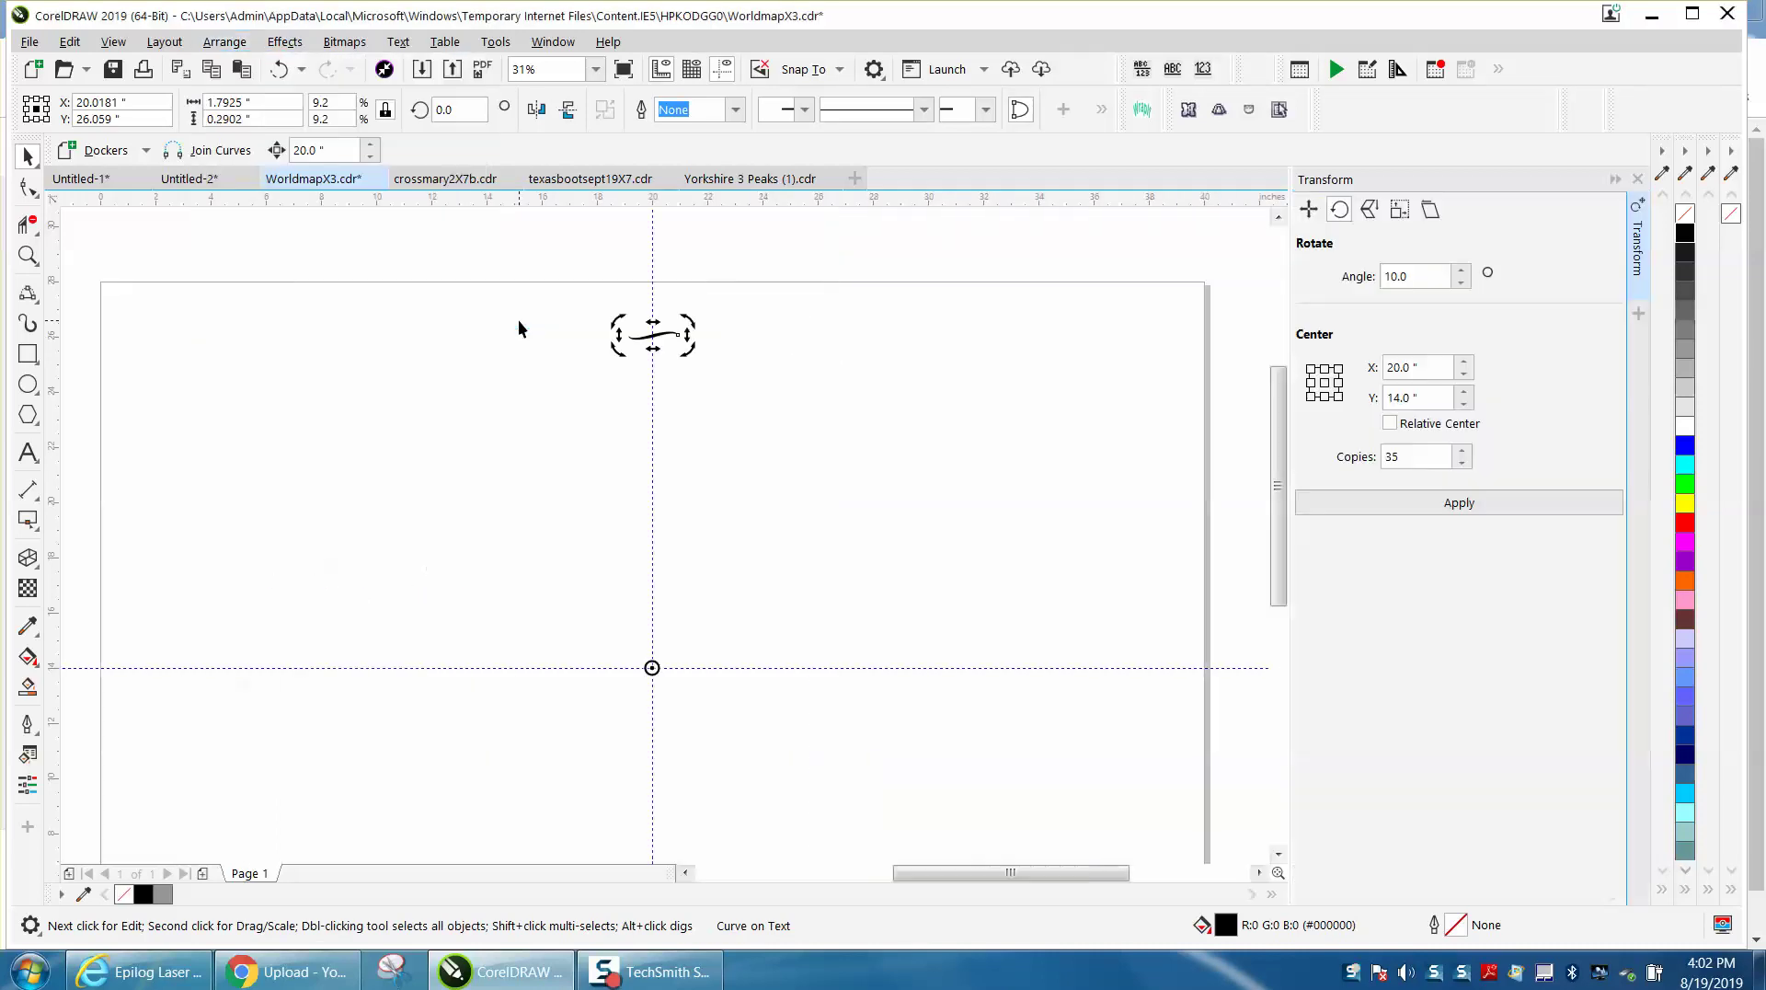
{"action": "left_click", "coordinate": [1401, 276]}
{"action": "left_click", "coordinate": [1414, 456]}
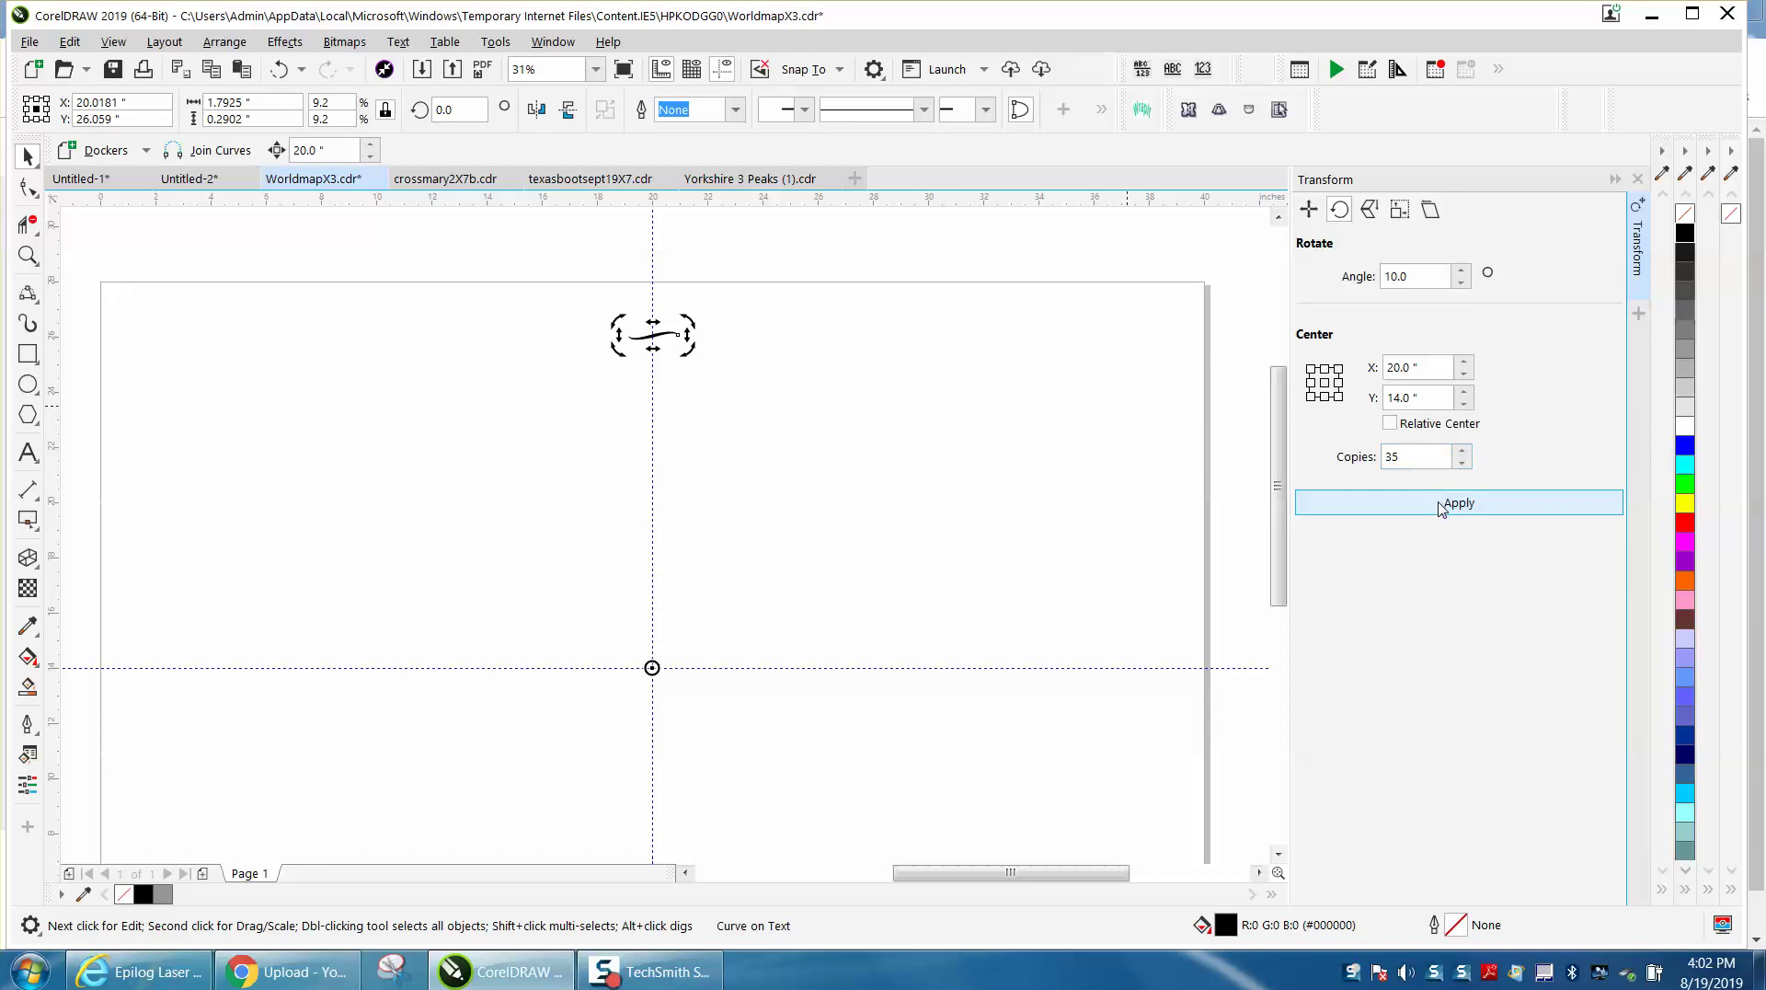
{"action": "left_click", "coordinate": [1441, 505]}
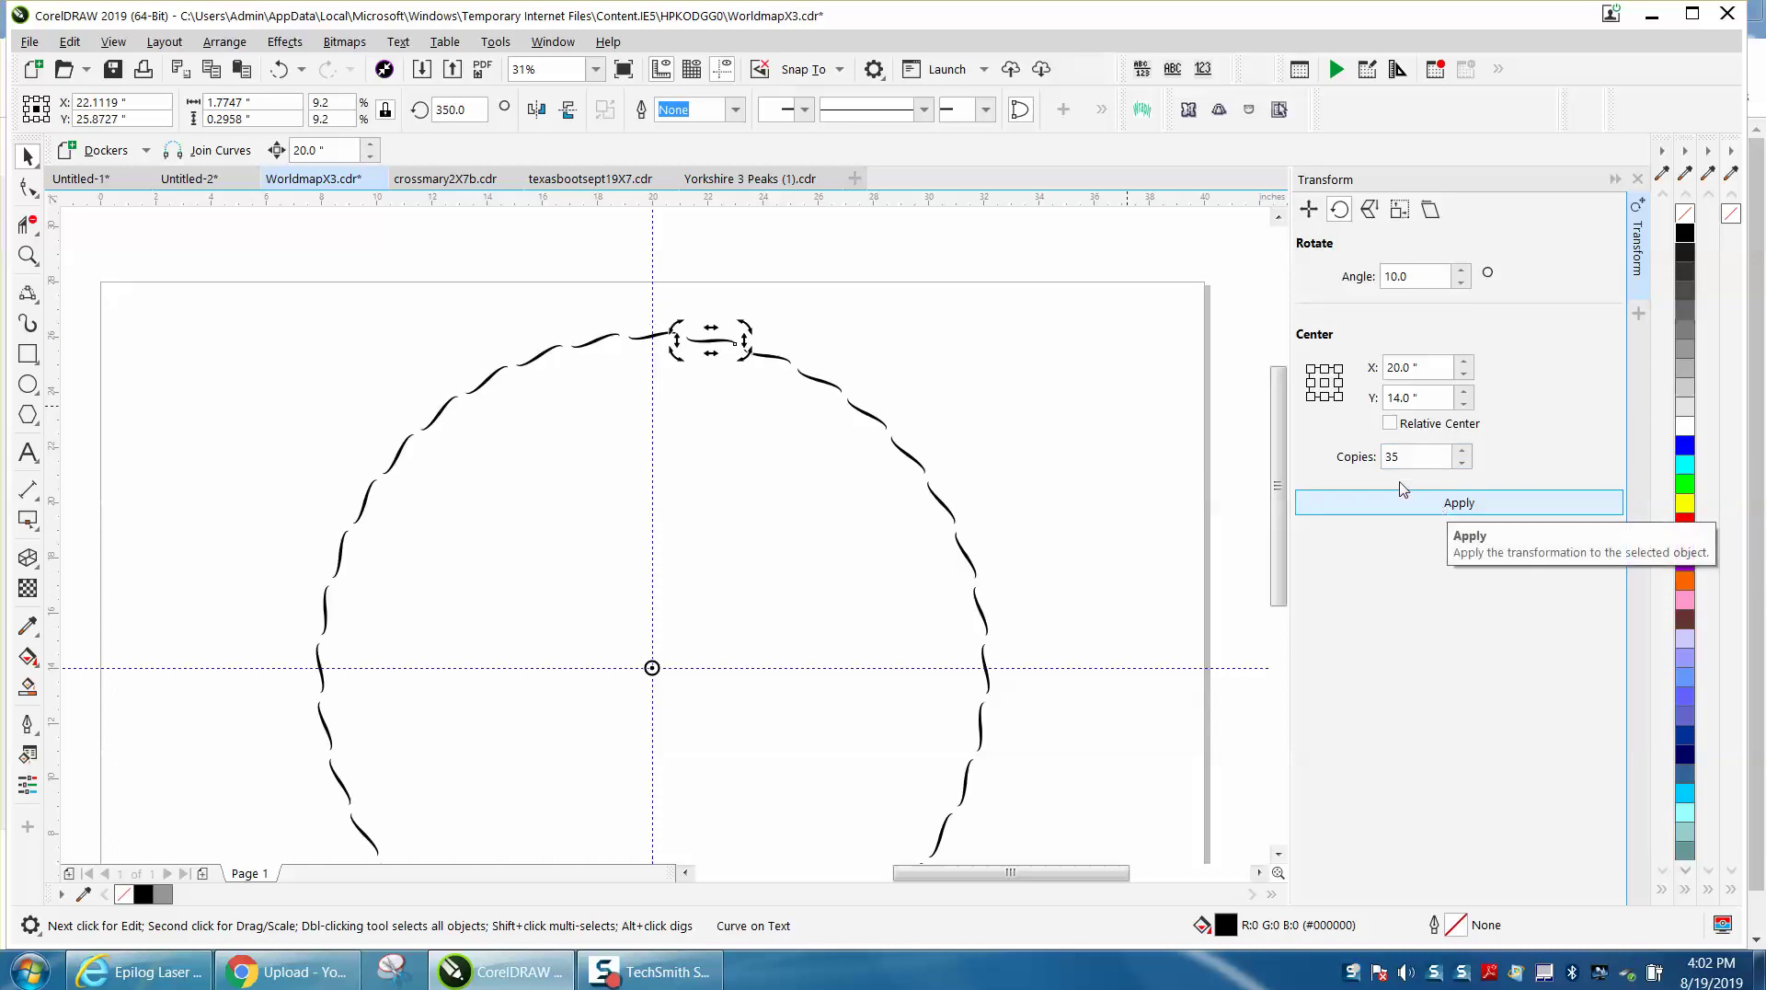
- Undo the rotated copies, then enlarge the stroke to about 2.5 by 0.41 in and recenter it on the vertical guideline
{"action": "left_click", "coordinate": [280, 70]}
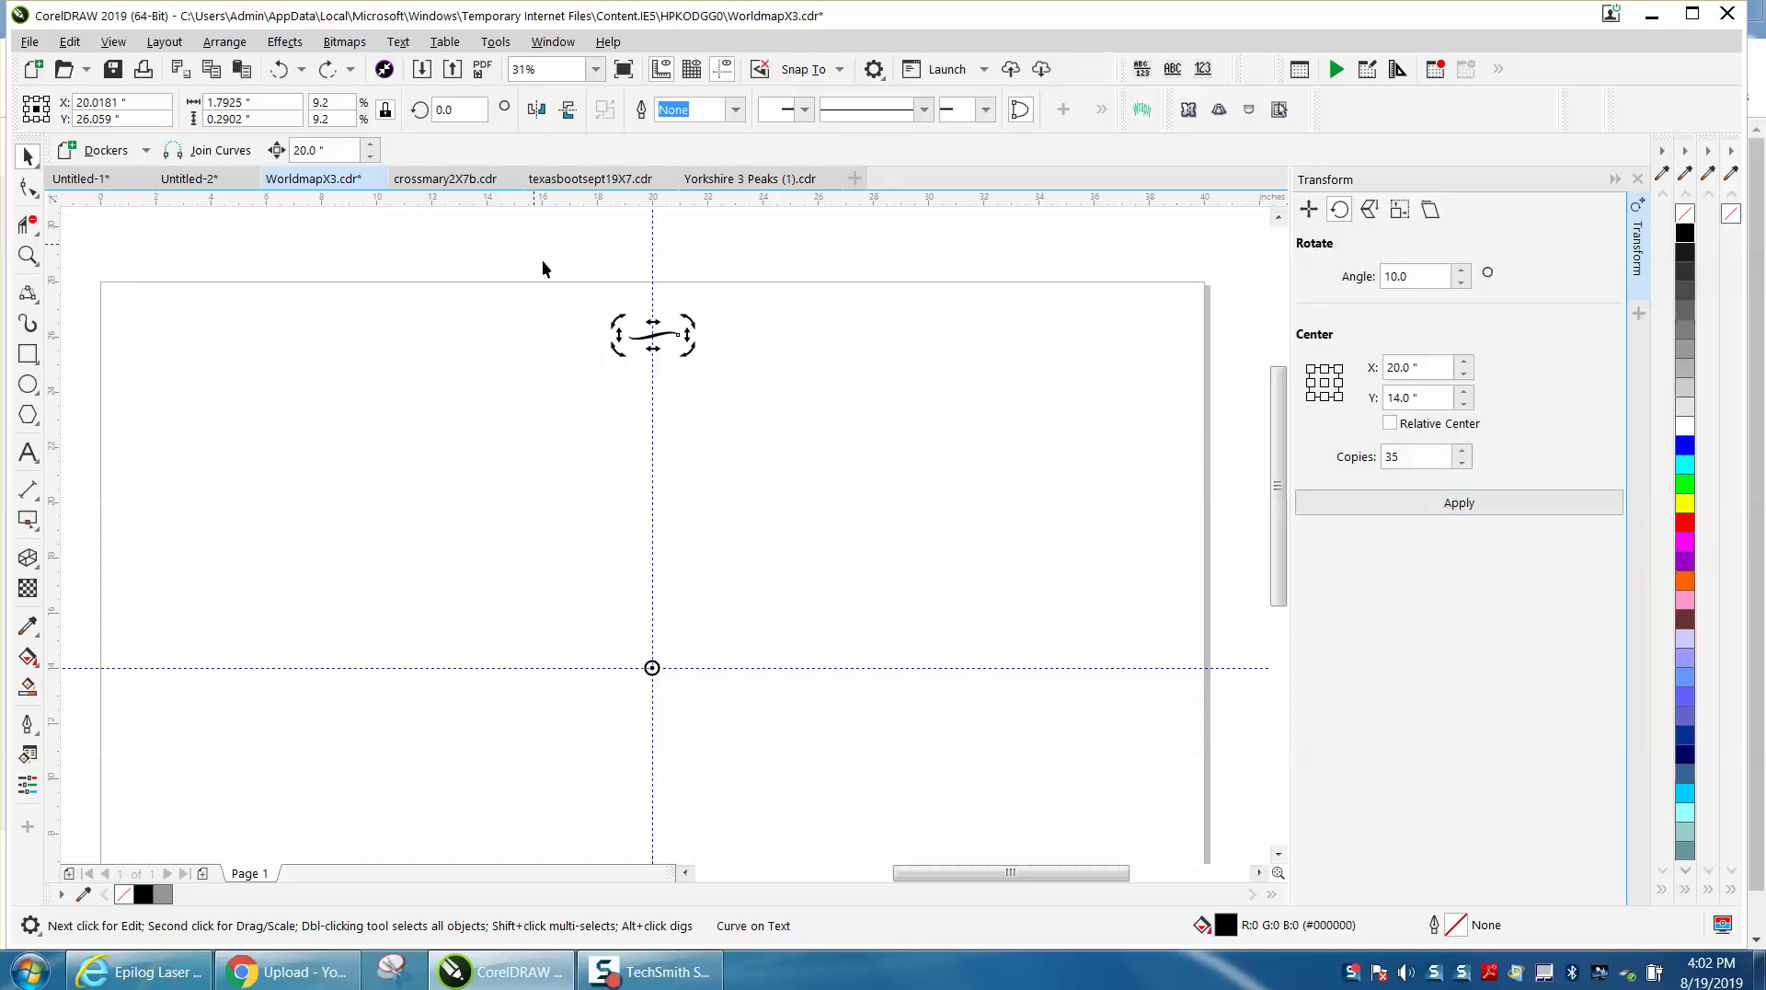
{"action": "left_click", "coordinate": [27, 256]}
{"action": "left_click_drag", "start_coordinate": [493, 273], "coordinate": [761, 481]}
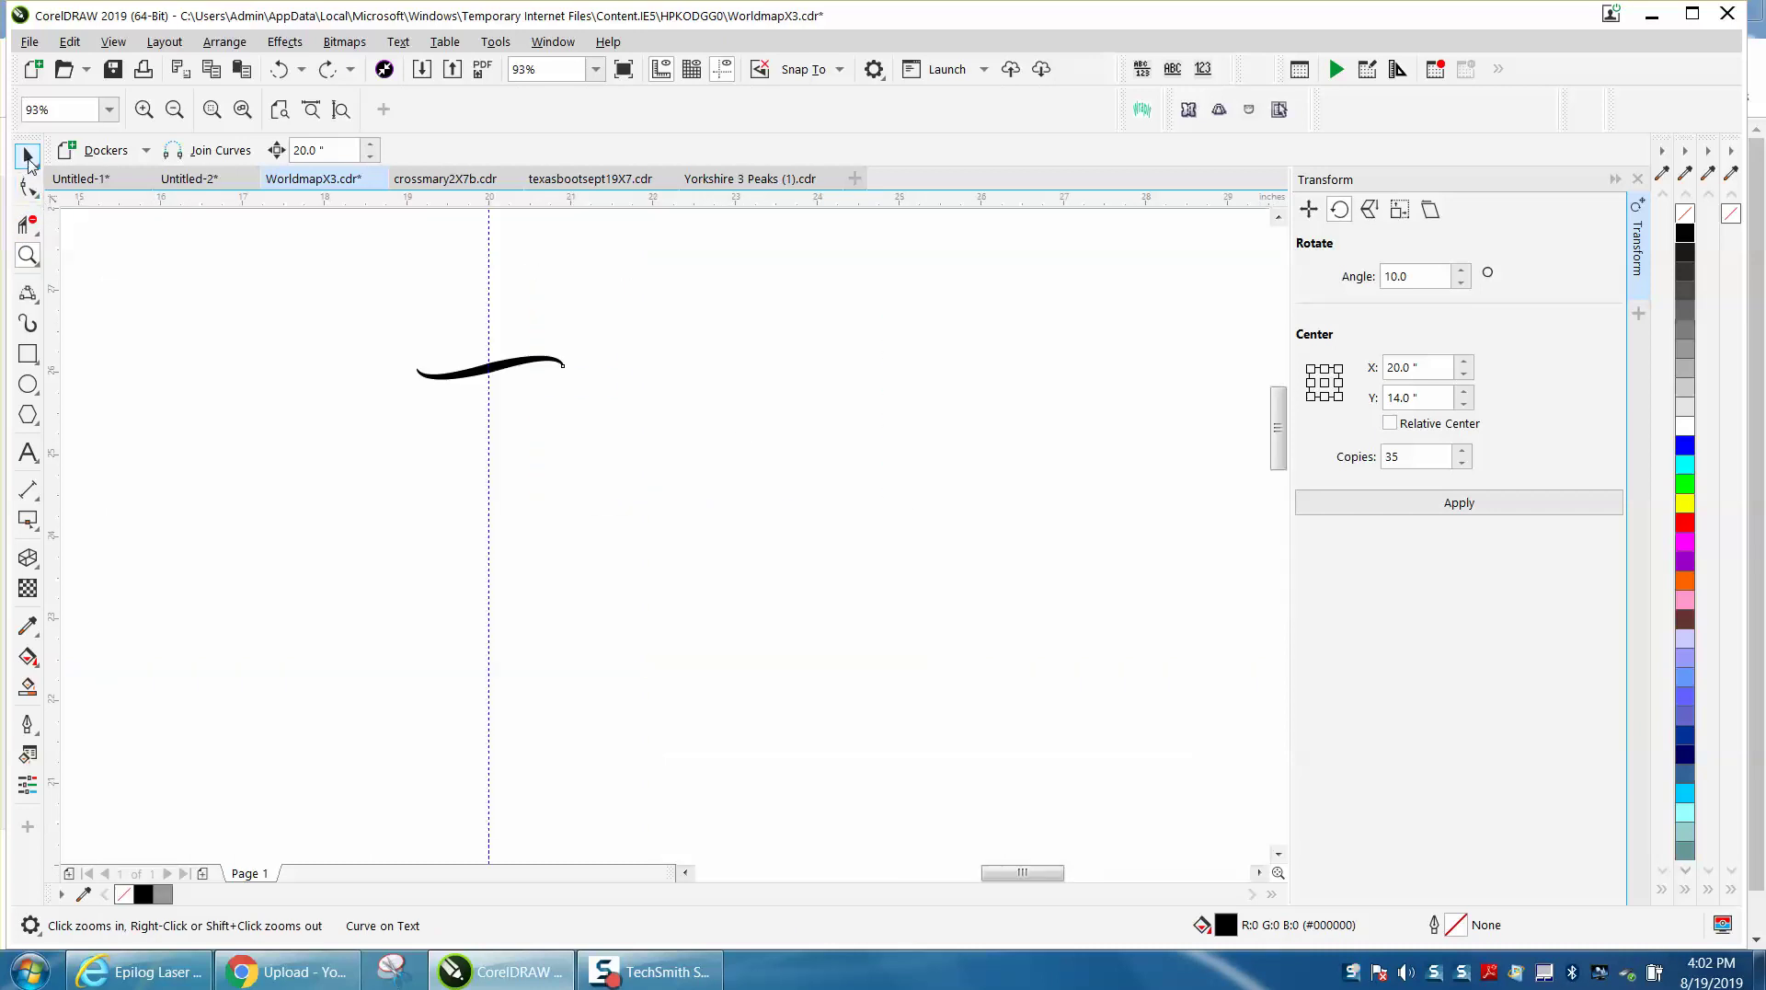
{"action": "left_click", "coordinate": [27, 156]}
{"action": "left_click_drag", "start_coordinate": [573, 351], "coordinate": [629, 331]}
{"action": "left_click_drag", "start_coordinate": [519, 361], "coordinate": [505, 368]}
{"action": "scroll", "coordinate": [574, 376], "scroll_direction": "down", "scroll_amount": 3}
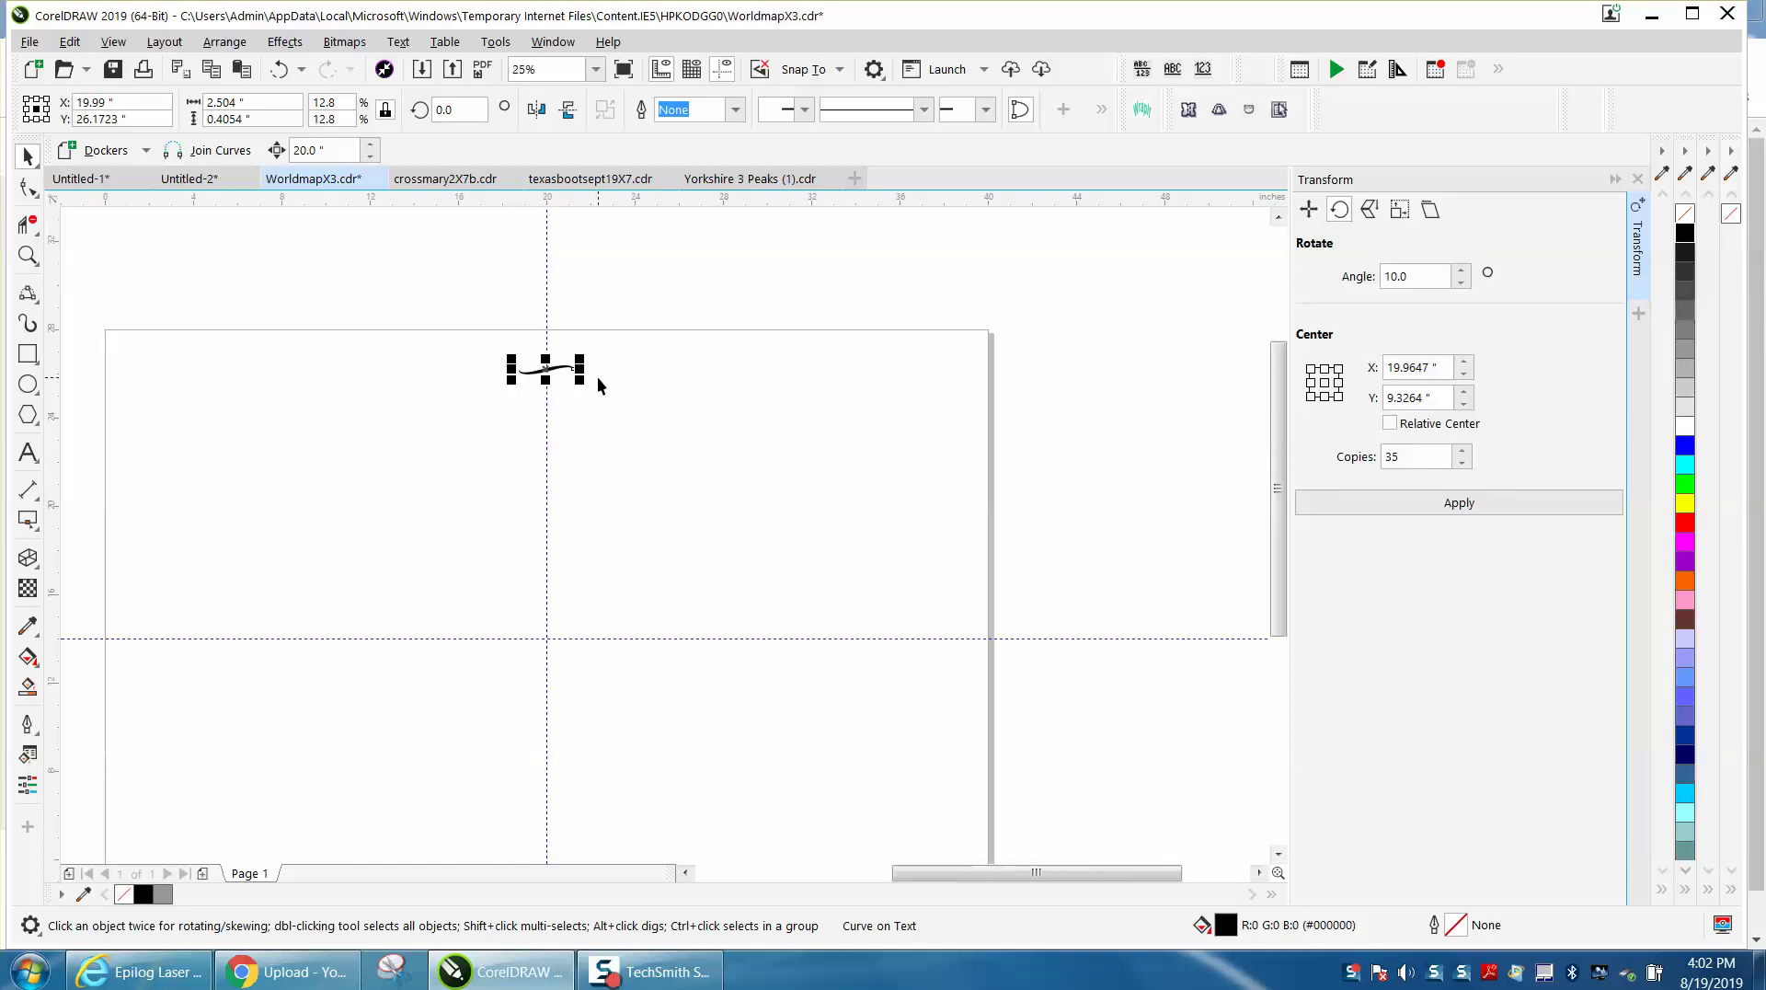
- Put the enlarged stroke's rotation center at the guidelines' intersection and rotate 35 copies in 10° increments
{"action": "left_click", "coordinate": [540, 373]}
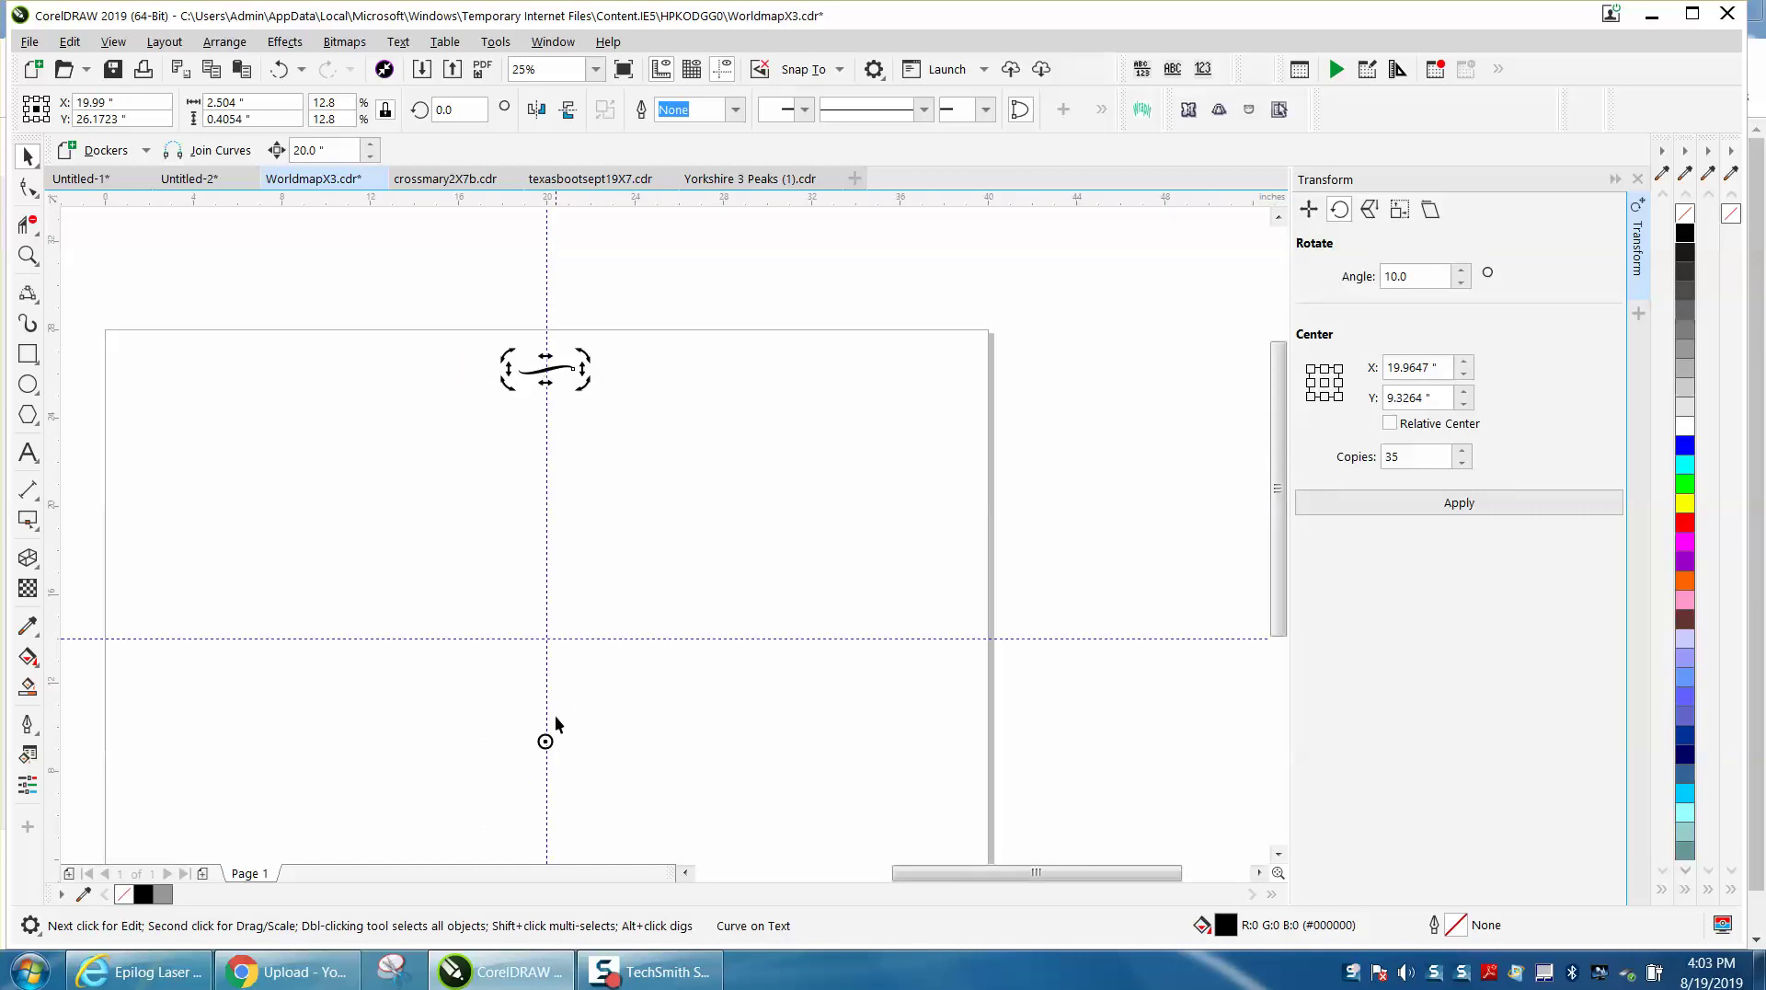
{"action": "left_click_drag", "start_coordinate": [545, 741], "coordinate": [546, 647]}
{"action": "left_click", "coordinate": [569, 402]}
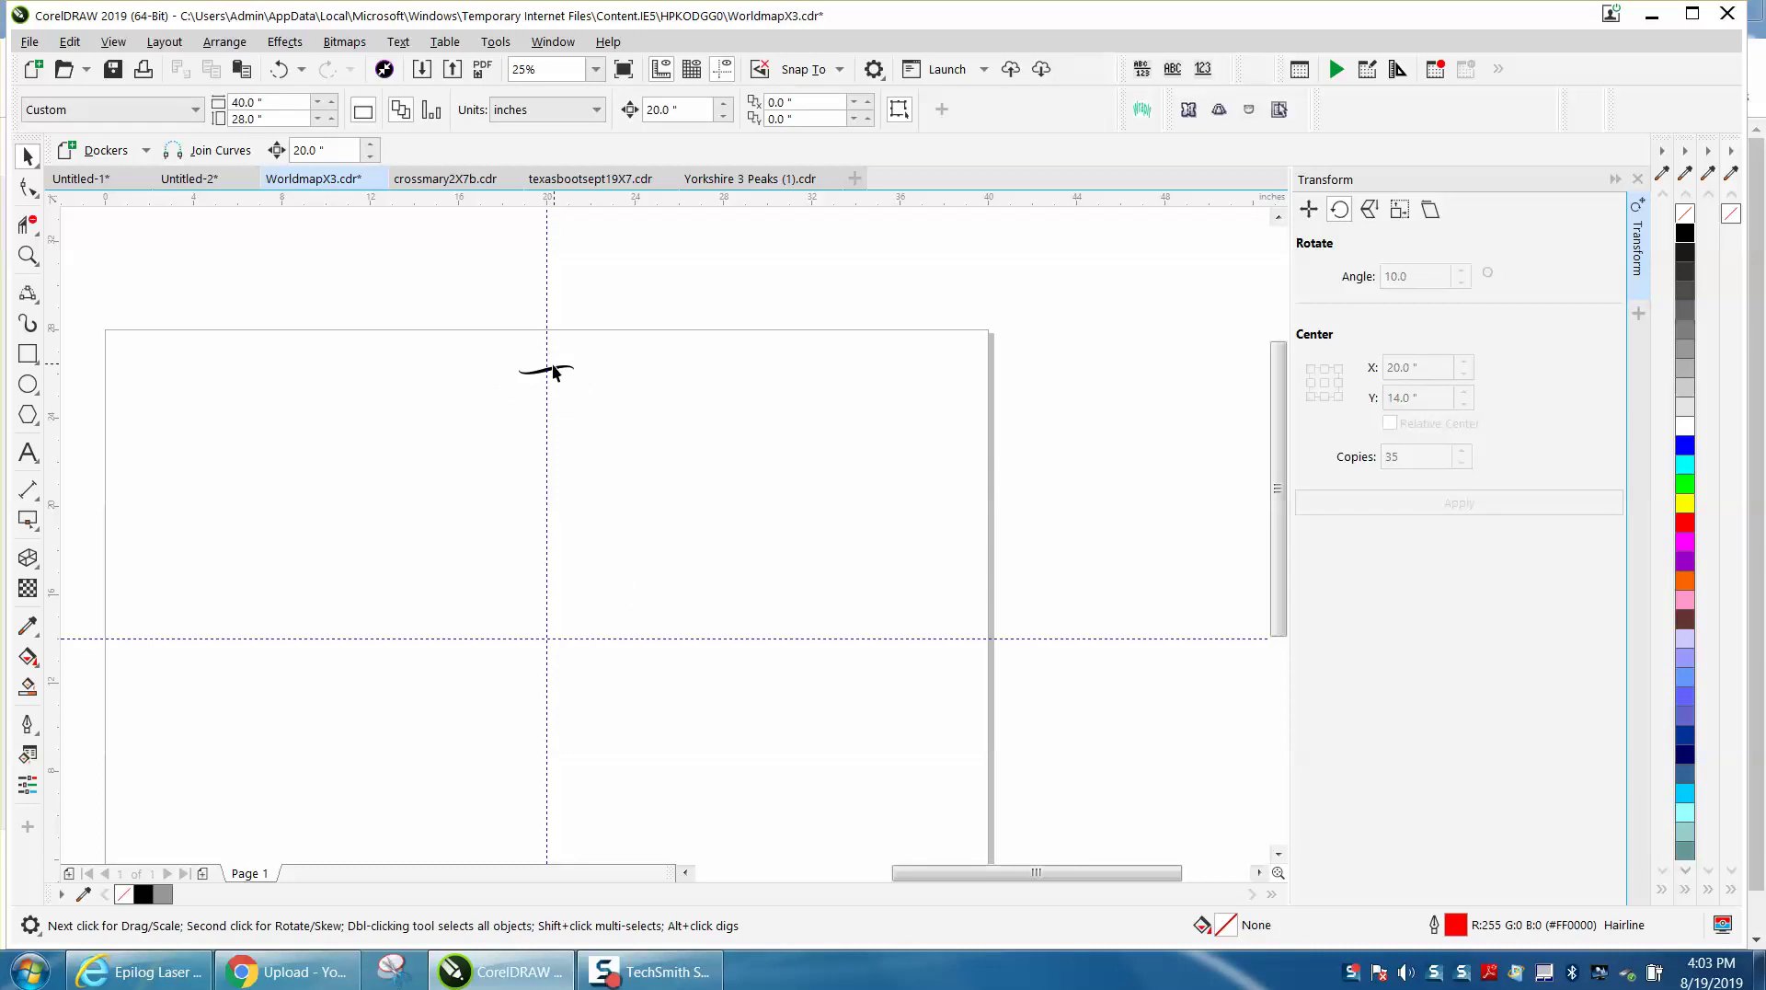
{"action": "left_click", "coordinate": [555, 371]}
{"action": "left_click", "coordinate": [555, 371]}
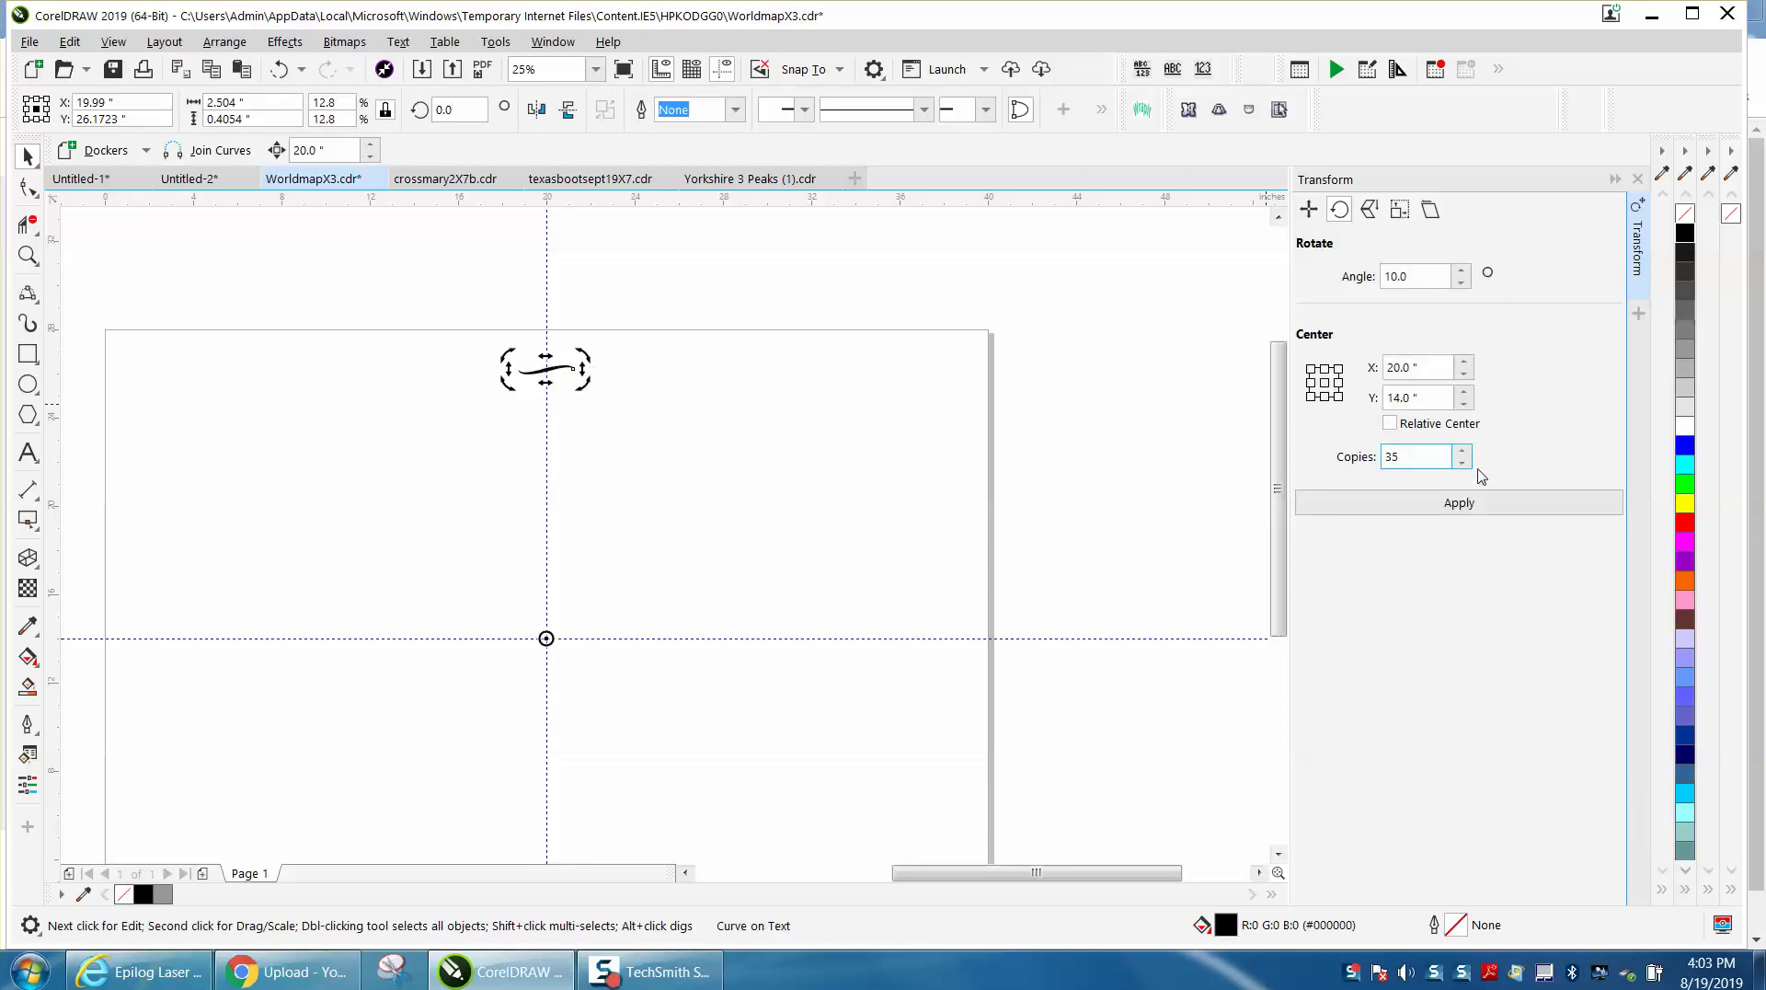
{"action": "left_click", "coordinate": [1477, 506]}
{"action": "key", "text": "z"}
{"action": "left_click_drag", "start_coordinate": [504, 339], "coordinate": [805, 447]}
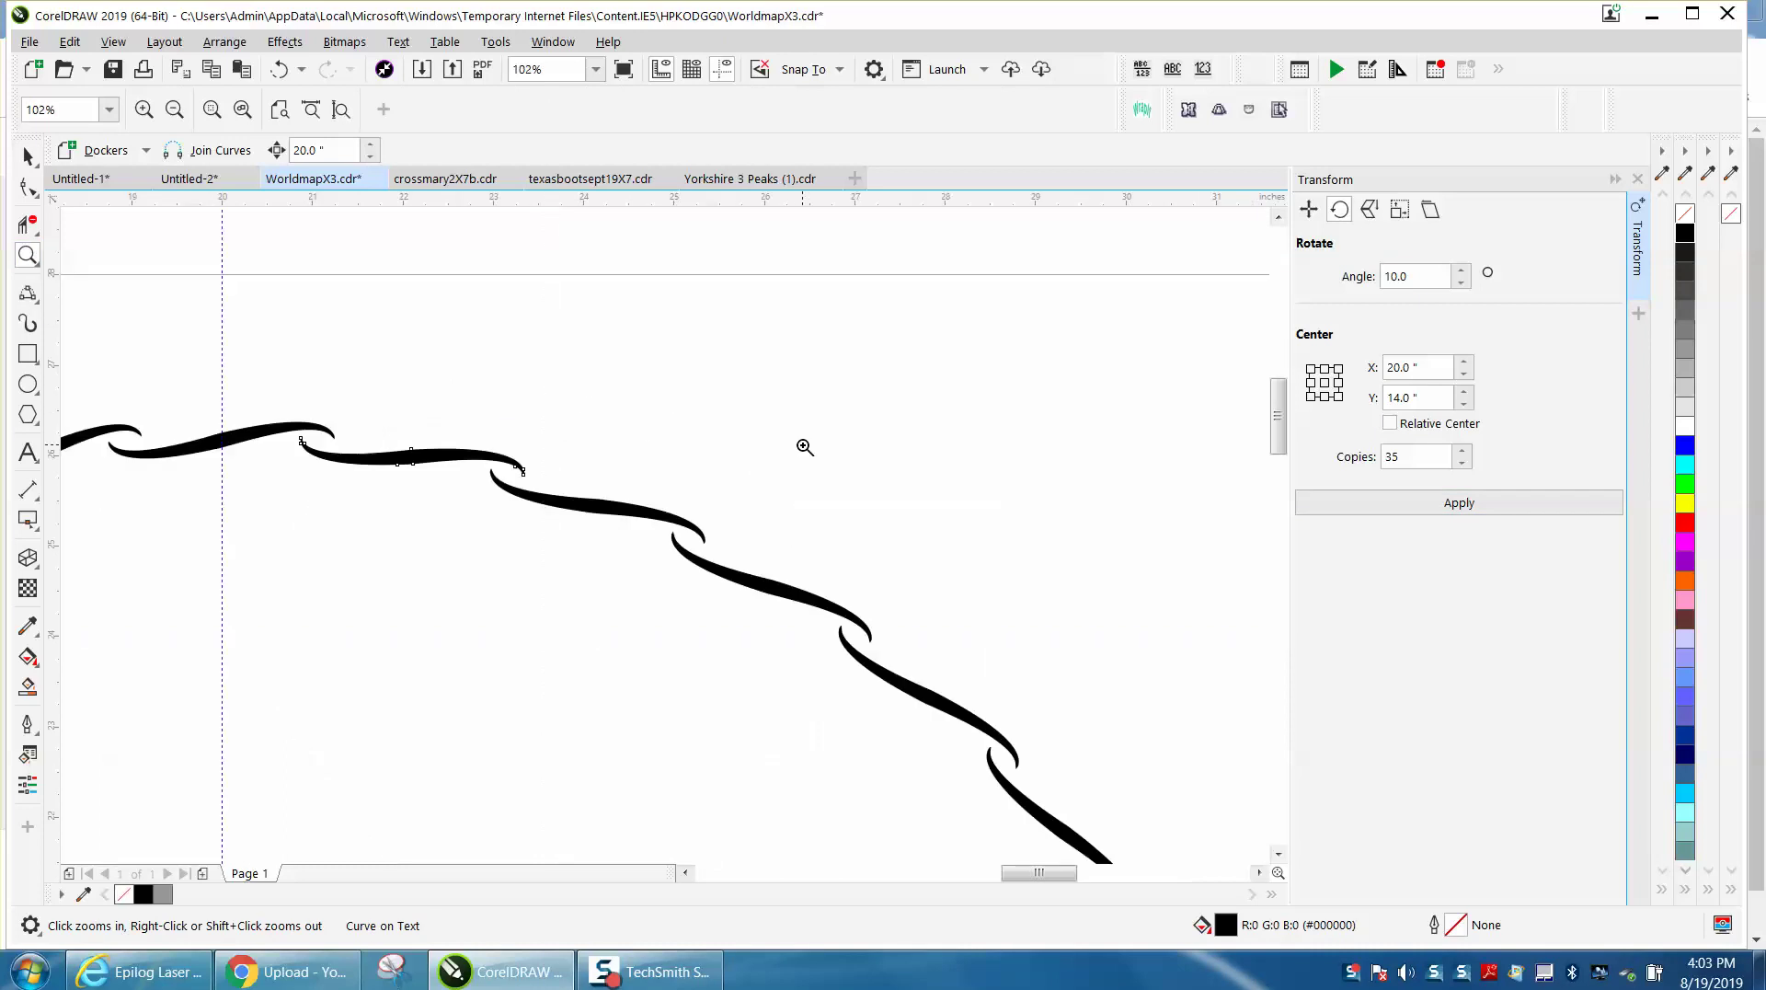
{"action": "scroll", "coordinate": [805, 448], "scroll_direction": "down", "scroll_amount": 5}
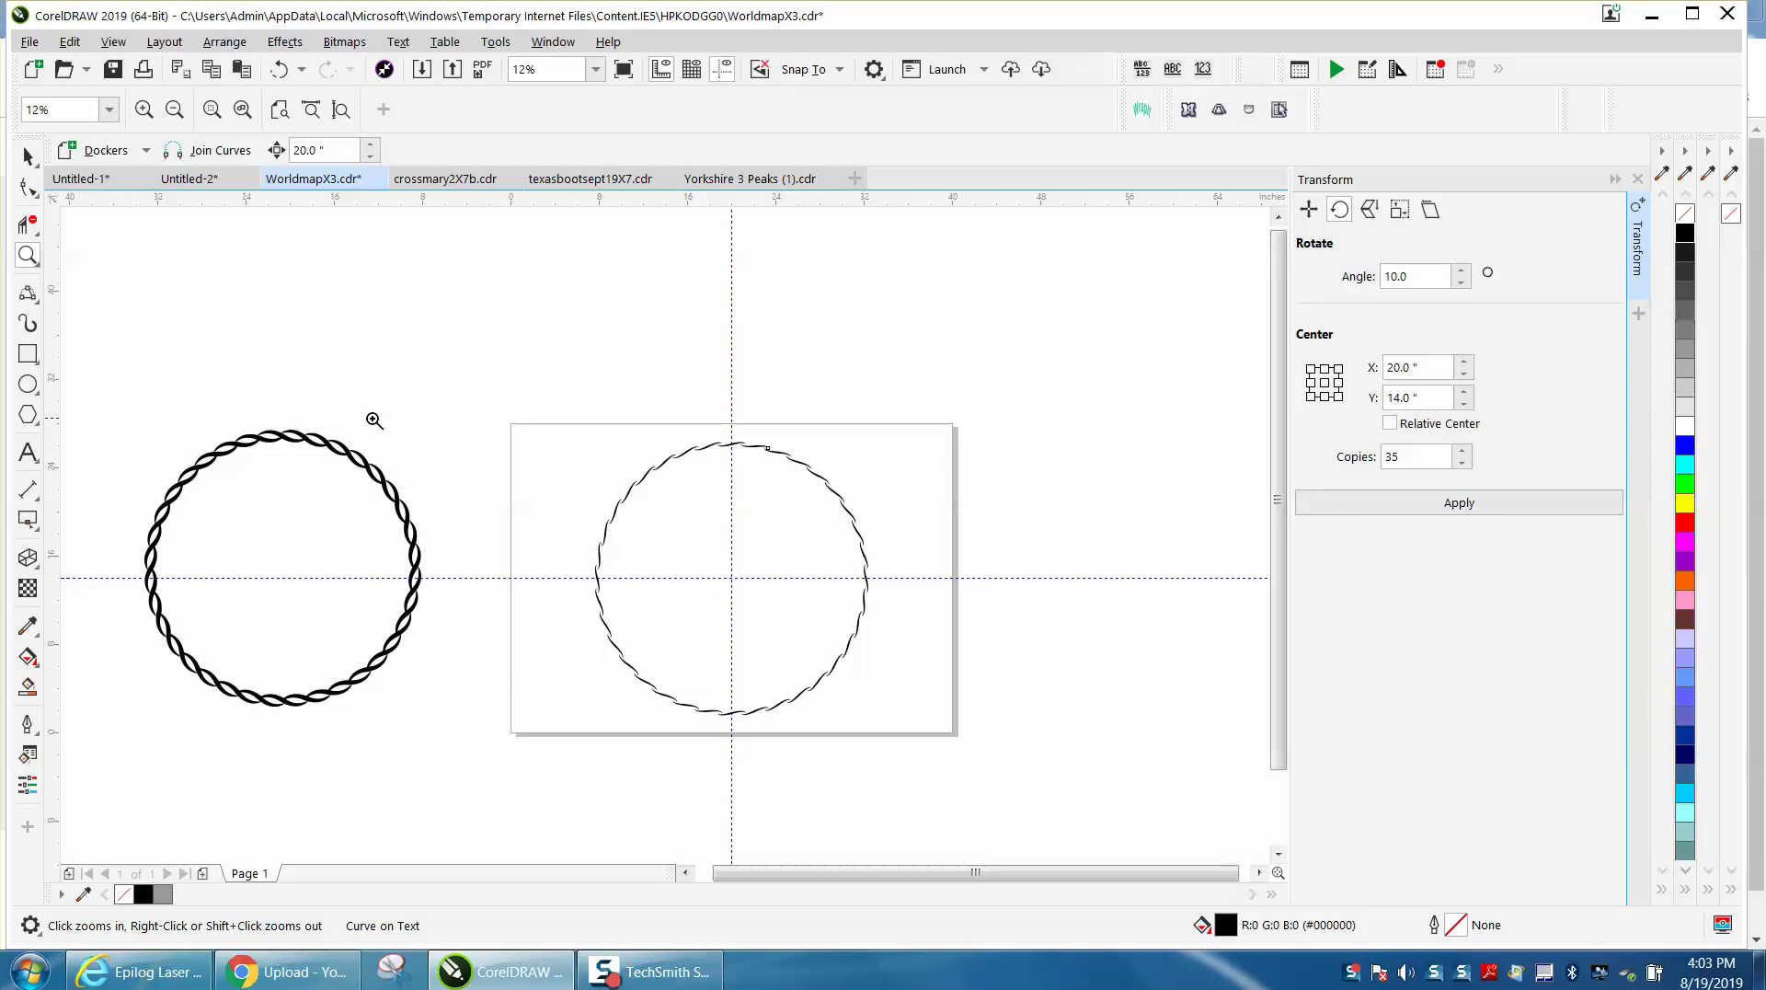
- Delete the whole ring of thin strokes on the page
{"action": "key", "text": "space"}
{"action": "left_click", "coordinate": [719, 450]}
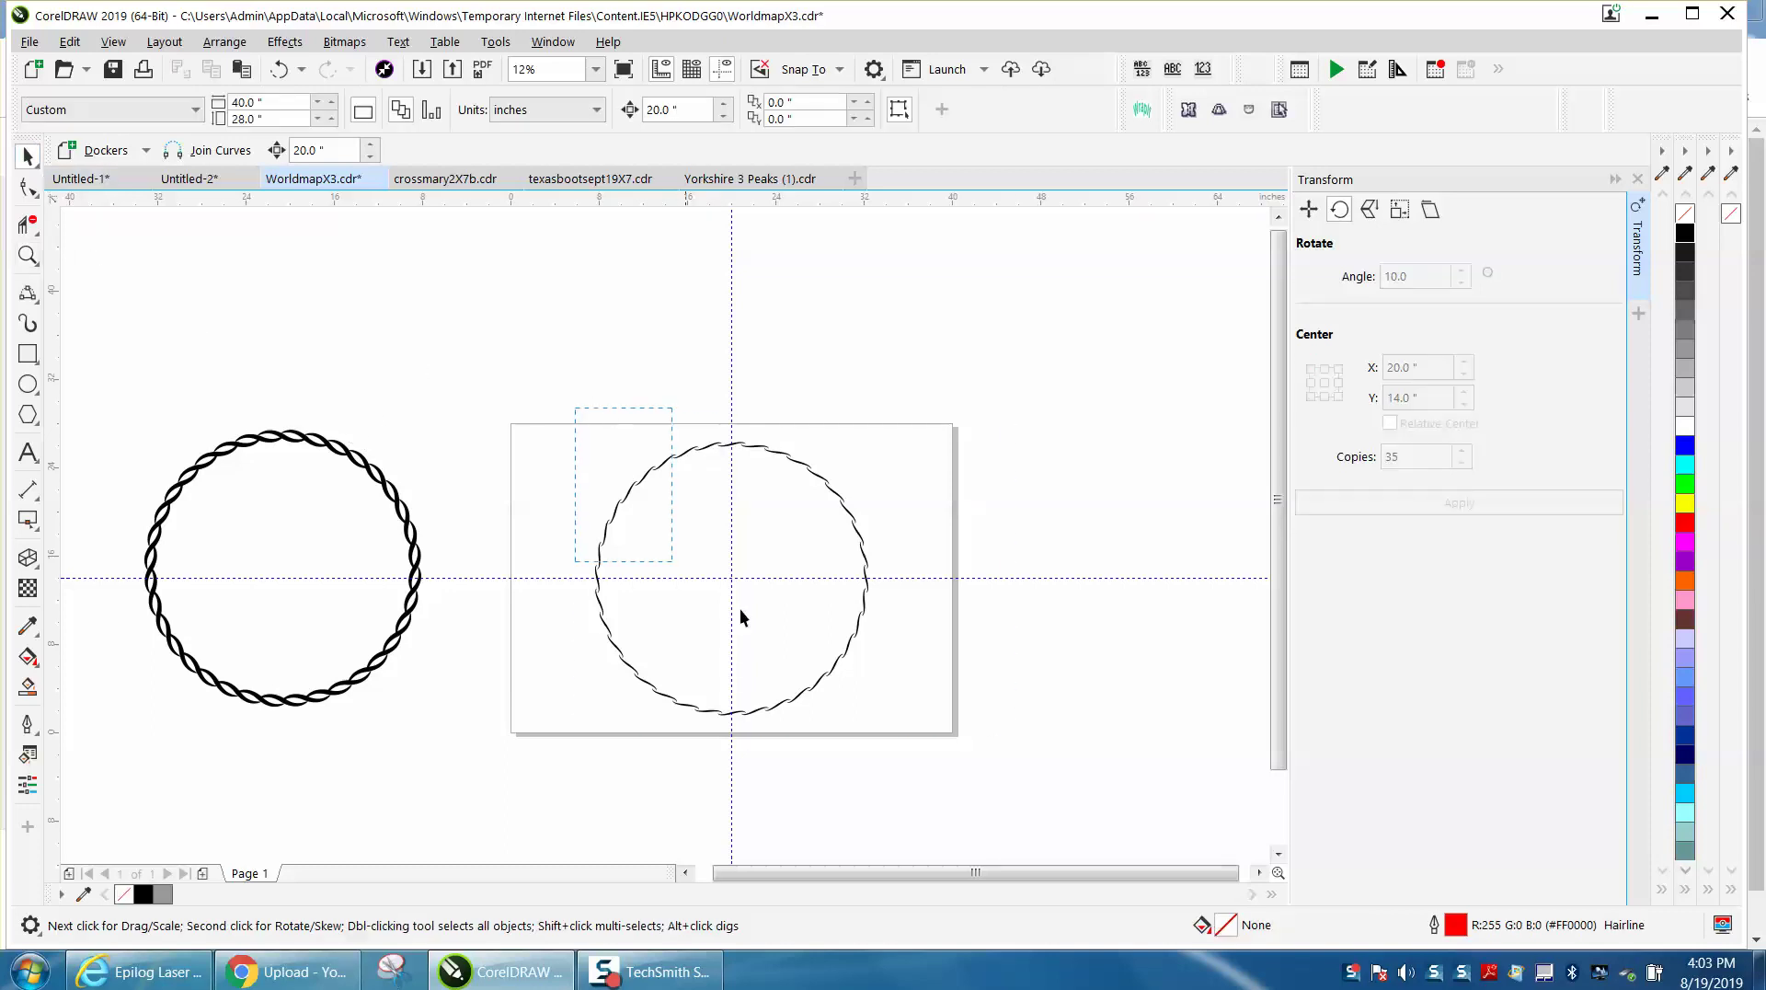
{"action": "left_click_drag", "start_coordinate": [1021, 754], "coordinate": [1013, 749]}
{"action": "key", "text": "Delete"}
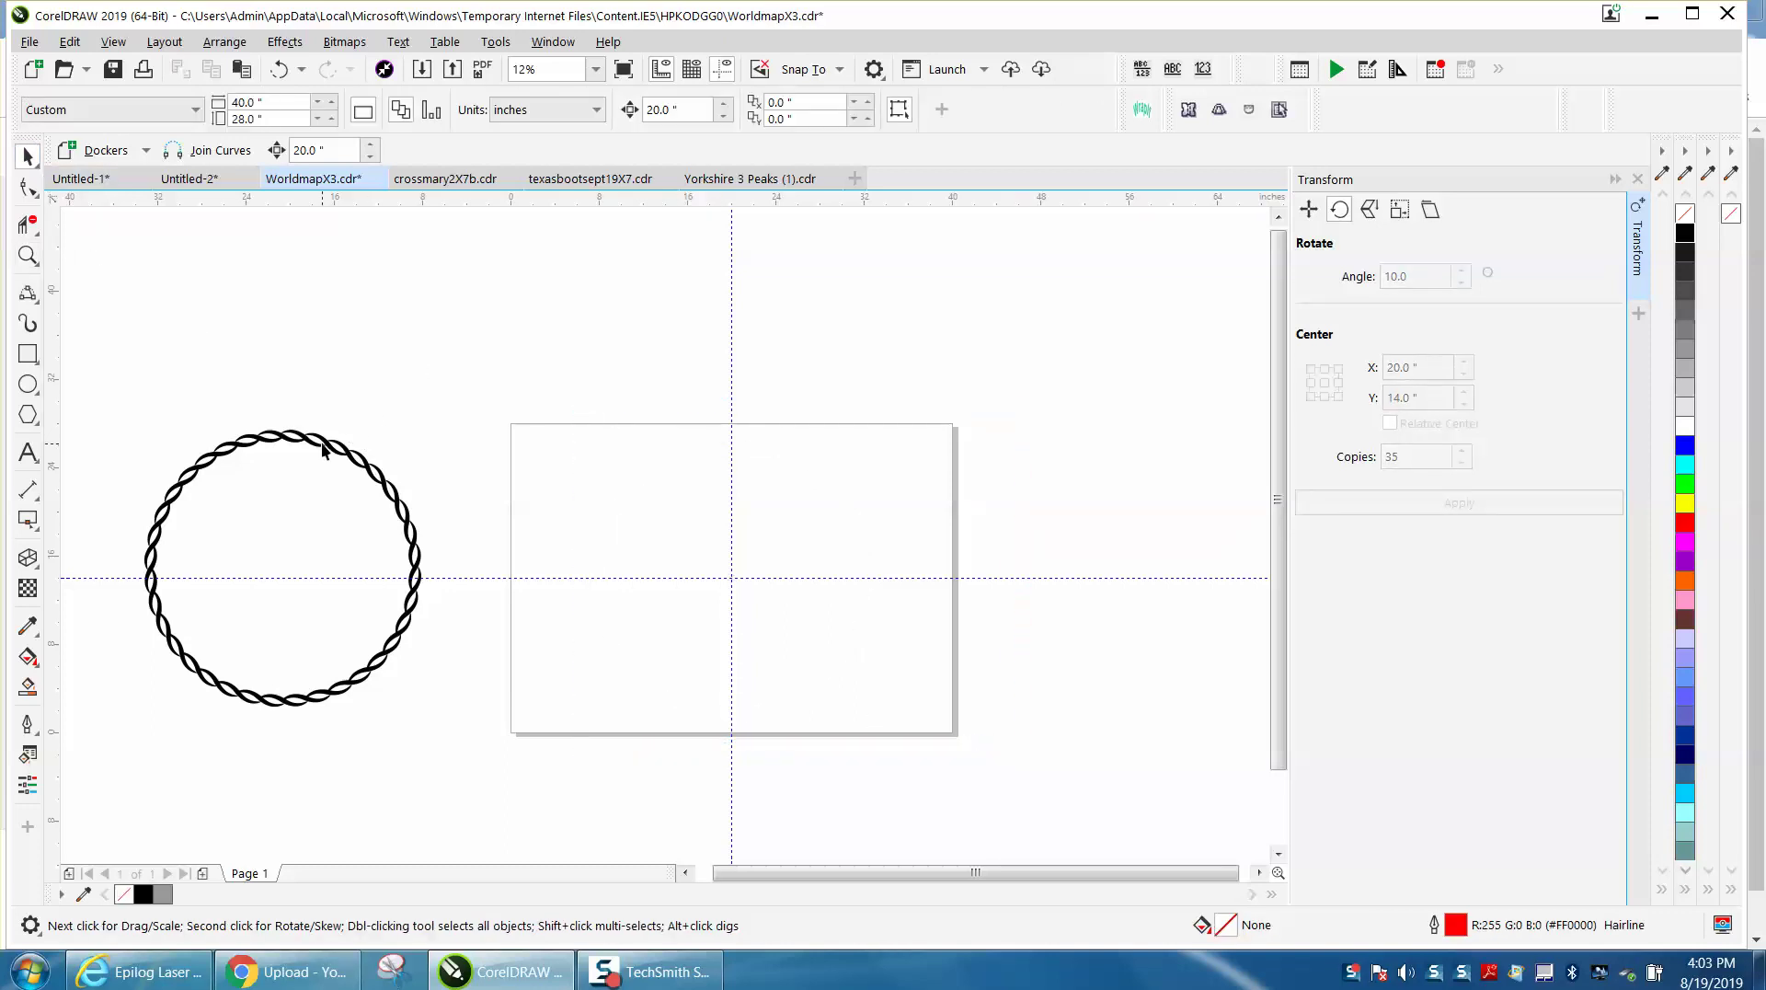
- Move the top strand of the rope ring beside the page onto the page's upper centerline and rotate 35 copies by 10°
{"action": "left_click_drag", "start_coordinate": [289, 448], "coordinate": [741, 453]}
{"action": "key", "text": "p"}
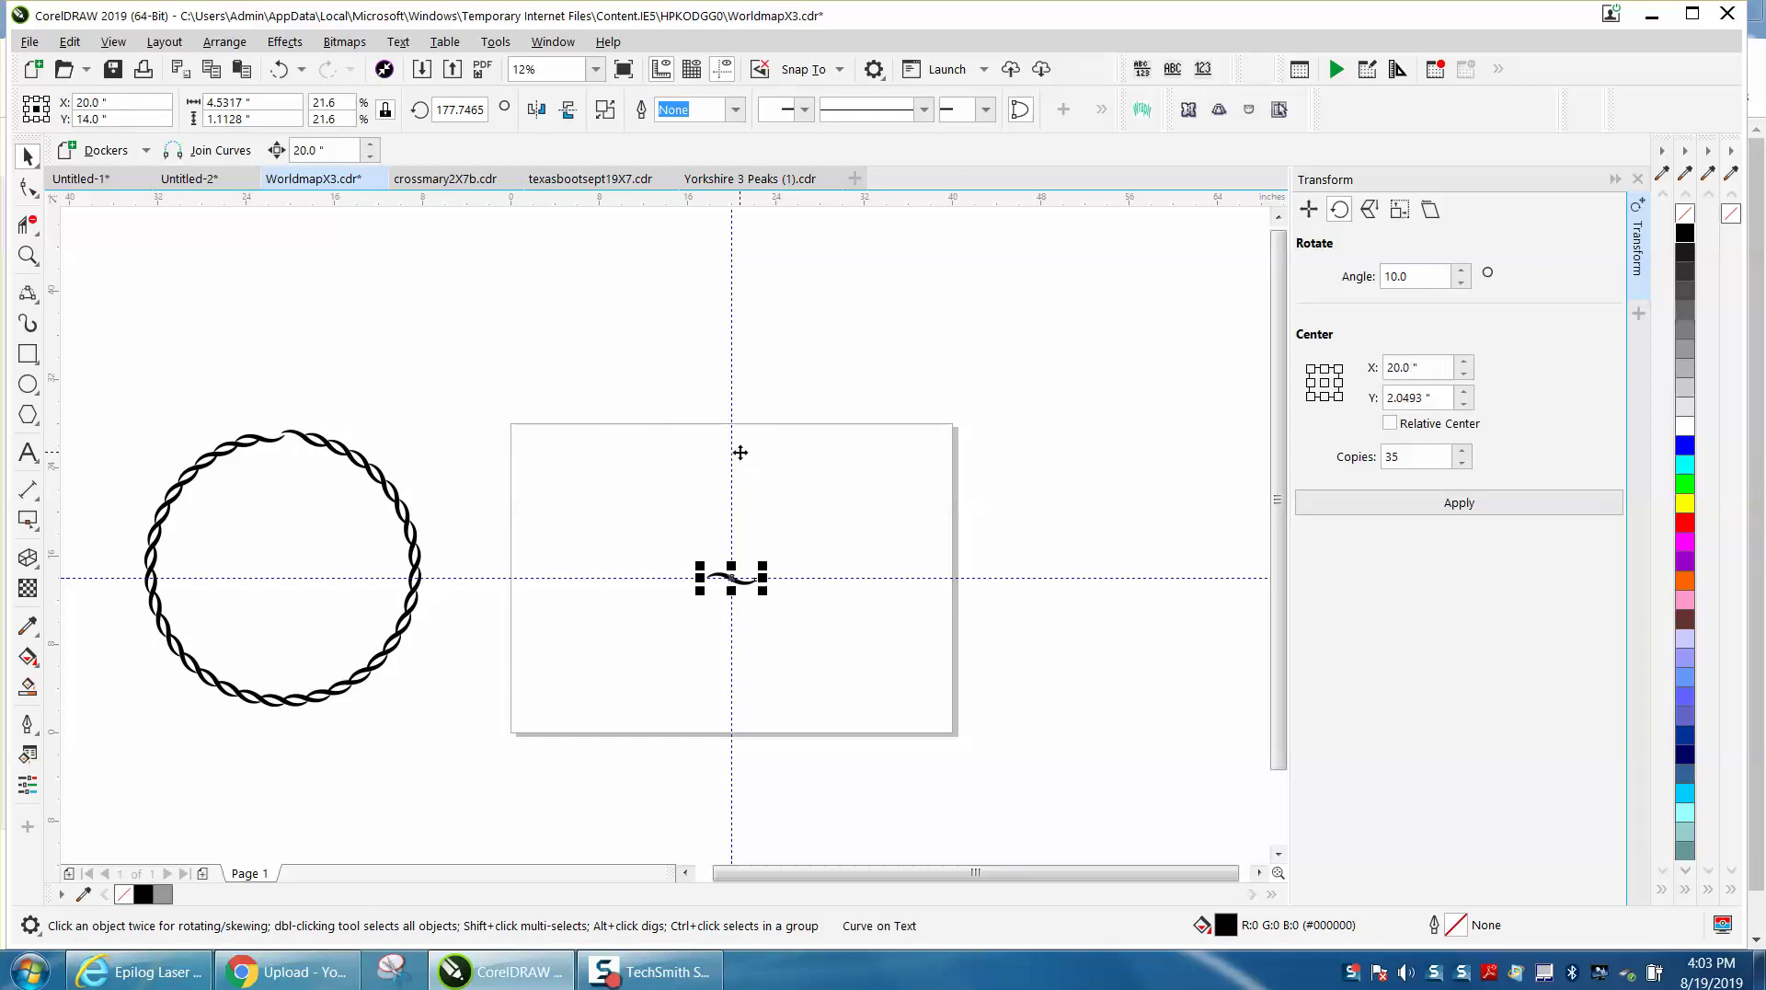
{"action": "left_click_drag", "start_coordinate": [734, 578], "coordinate": [735, 451]}
{"action": "left_click", "coordinate": [734, 450]}
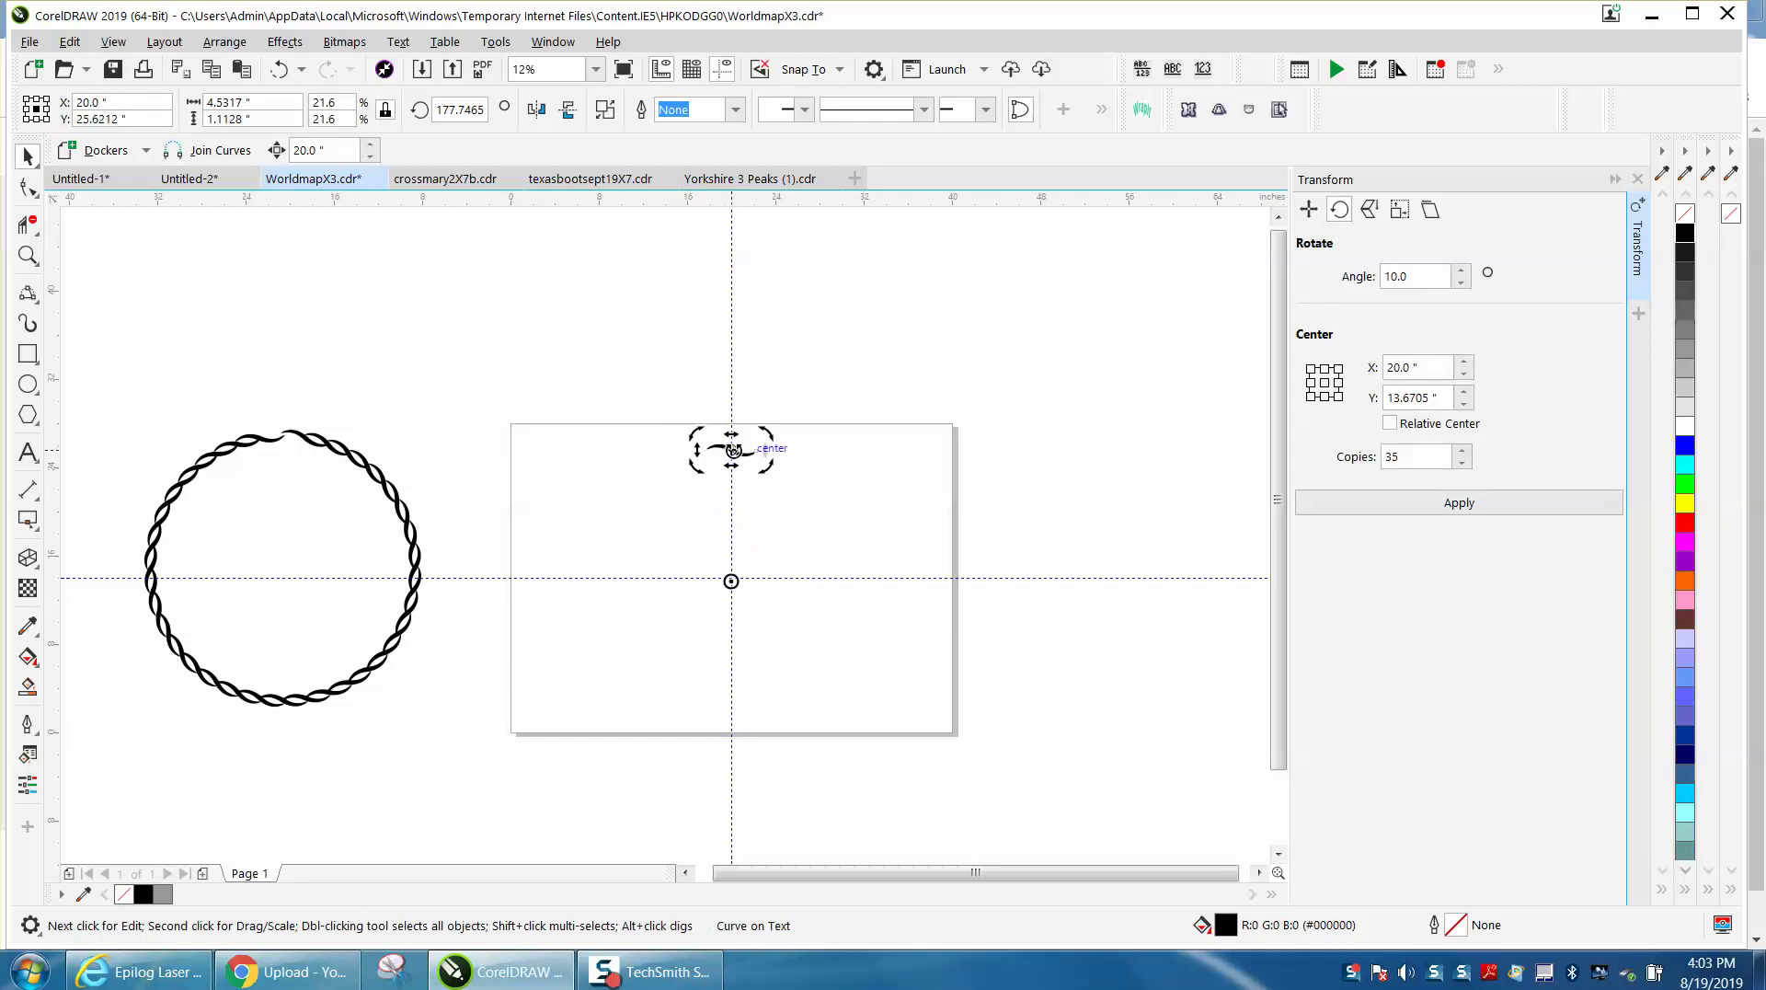
{"action": "left_click", "coordinate": [1469, 511]}
- Draw a wavy Artistic Media stroke about 6.2 by 2.3 in above the page
{"action": "left_click", "coordinate": [28, 256]}
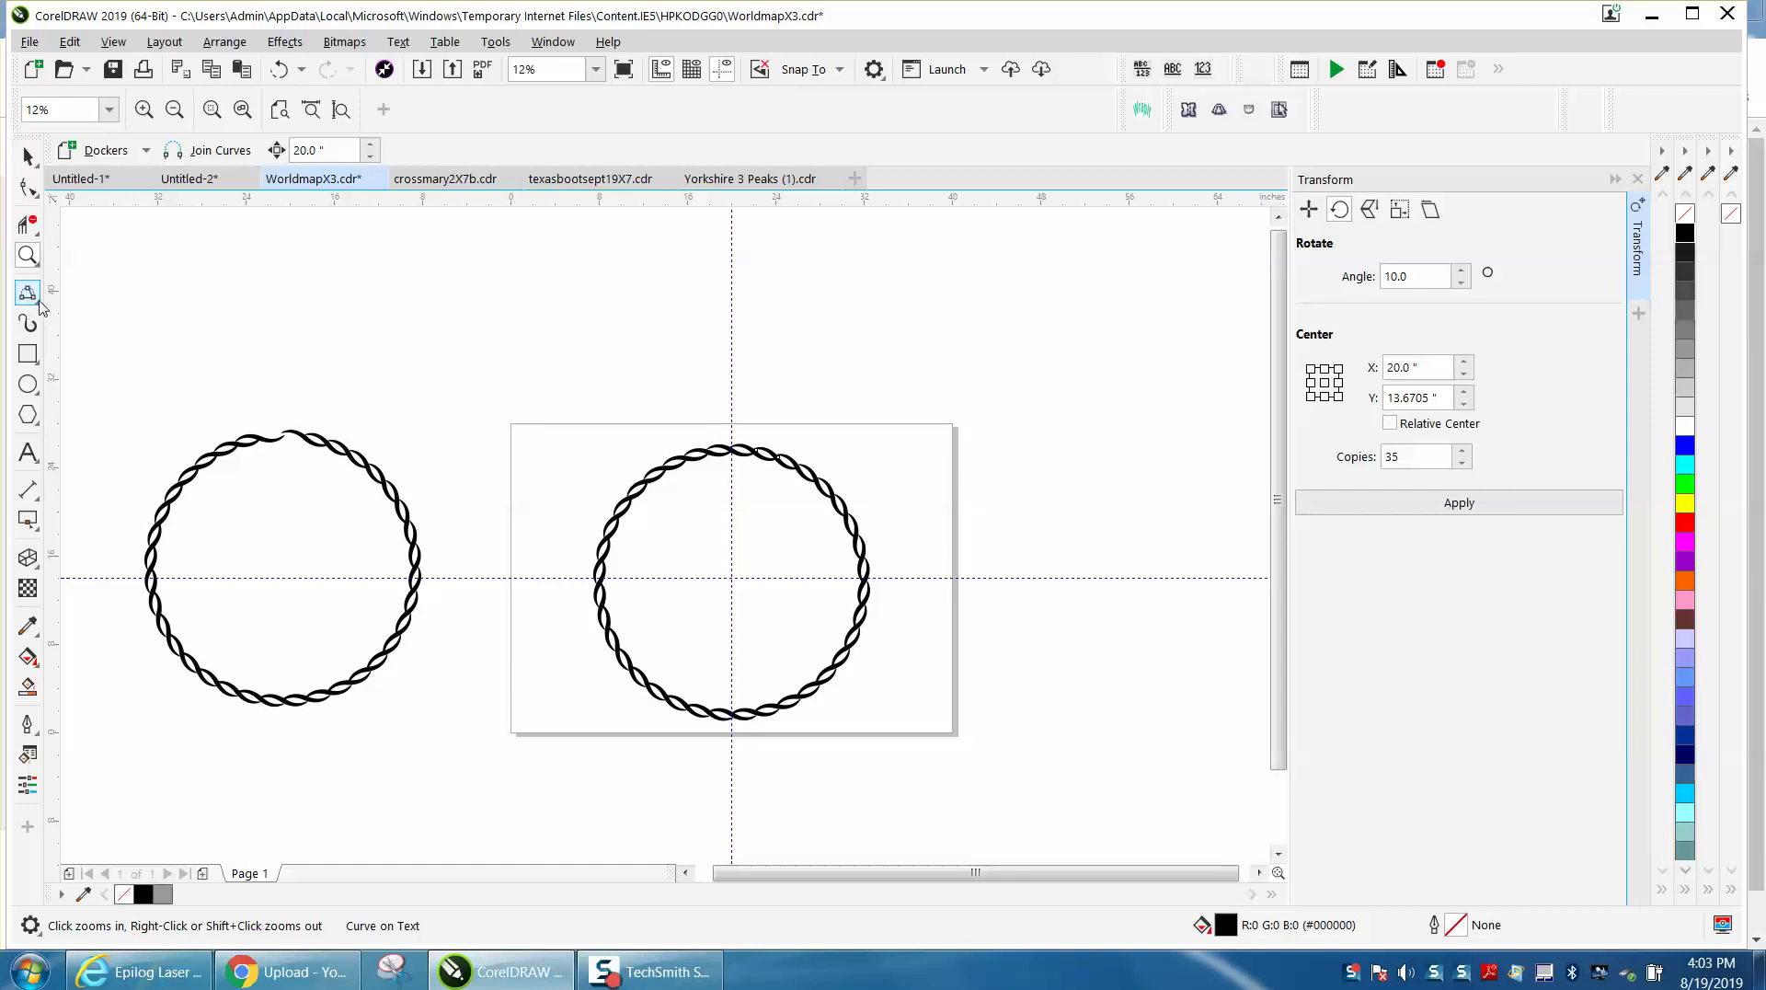
{"action": "left_click", "coordinate": [28, 322]}
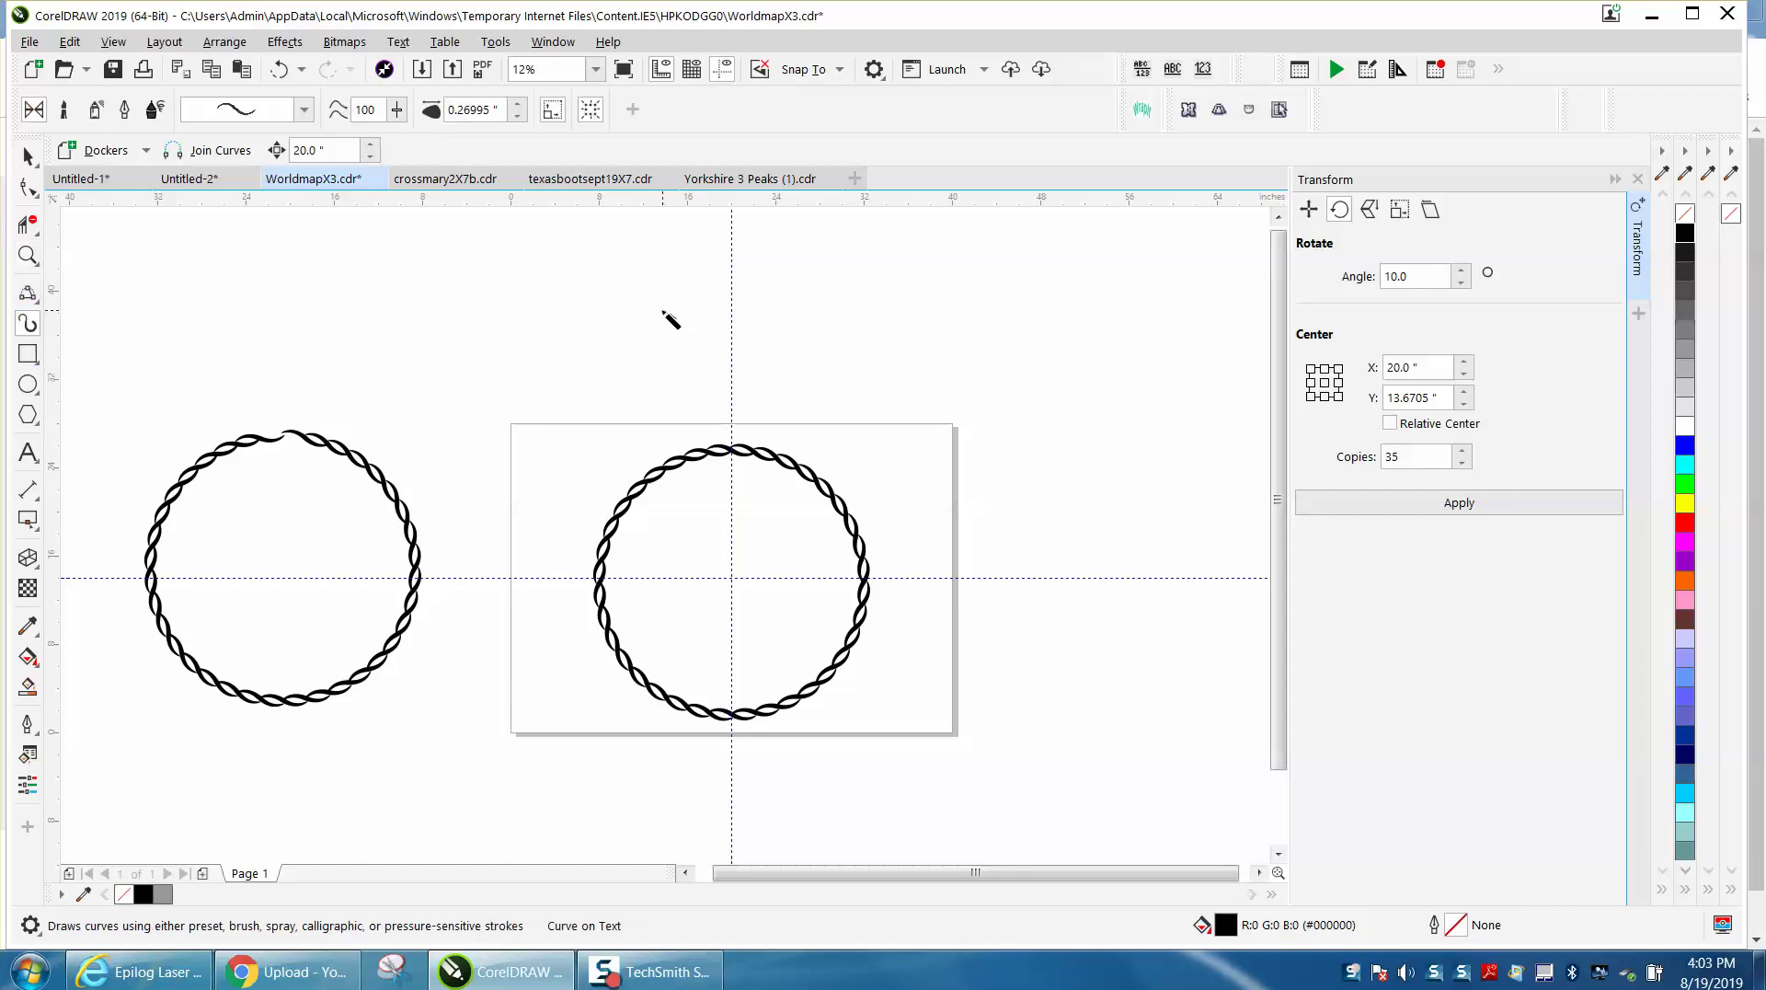
{"action": "left_click_drag", "start_coordinate": [644, 326], "coordinate": [609, 327]}
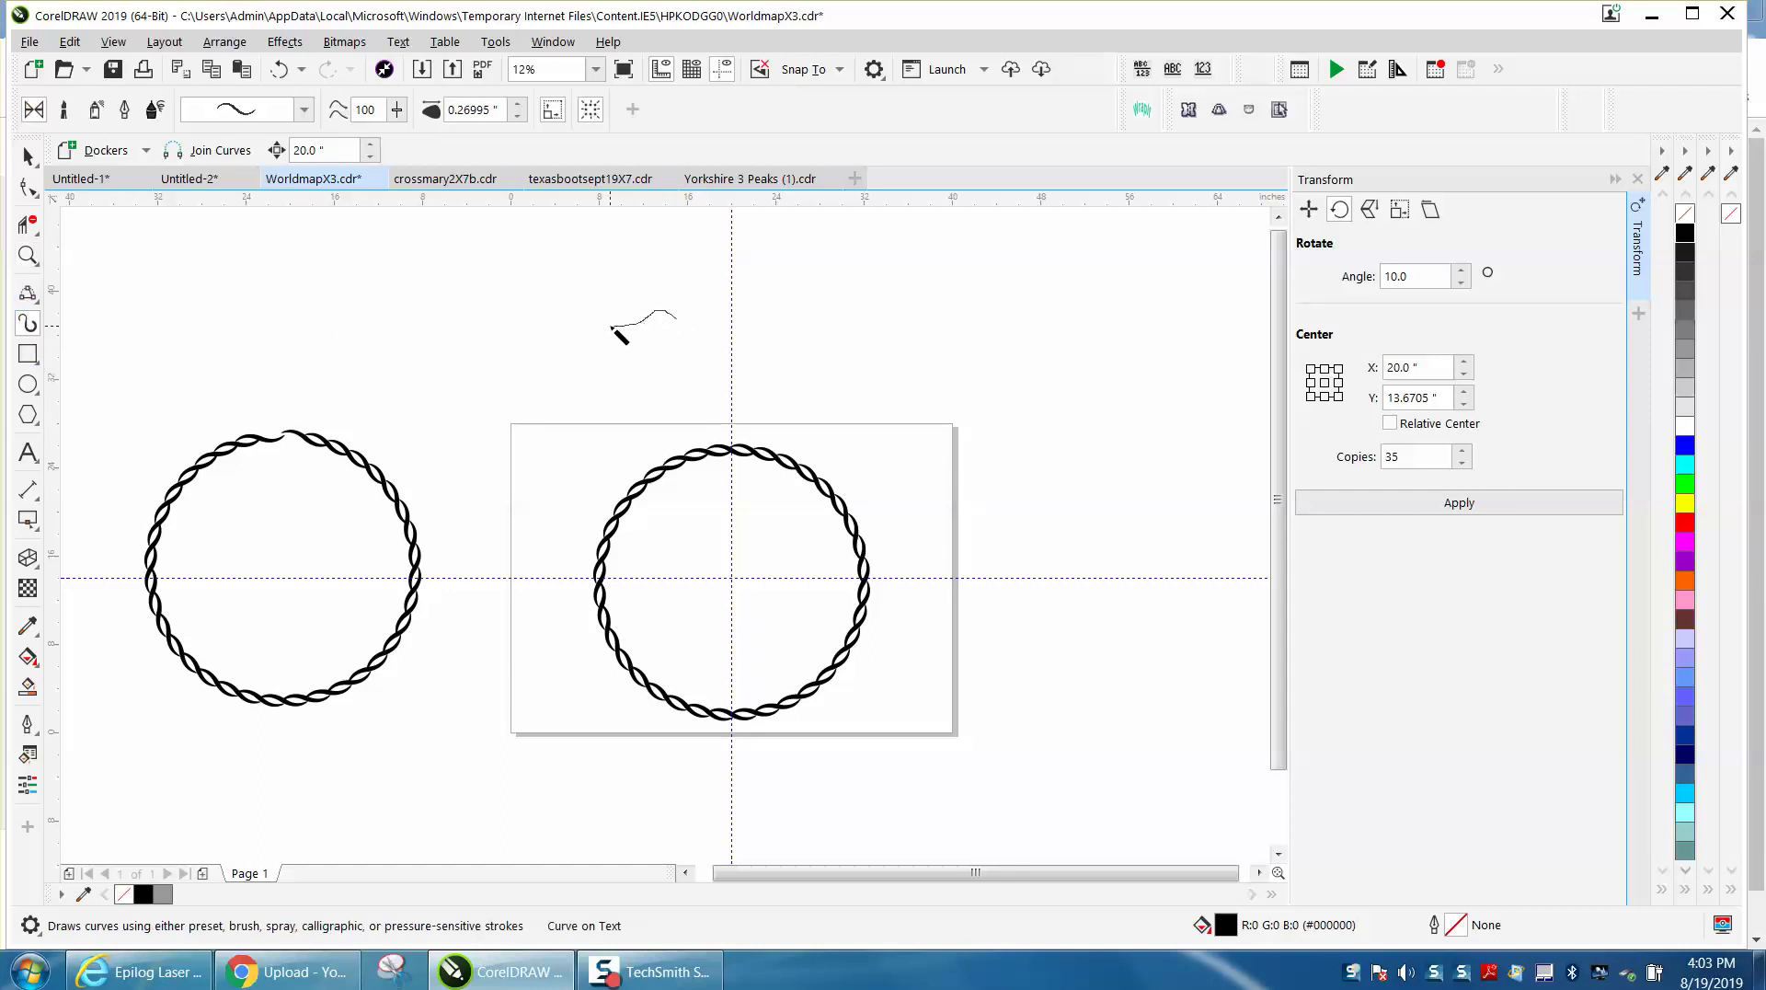
- Delete the rope ring on the page, keeping the newly drawn stroke
{"action": "left_click", "coordinate": [28, 157]}
{"action": "left_click_drag", "start_coordinate": [563, 424], "coordinate": [1010, 752]}
{"action": "key", "text": "Delete"}
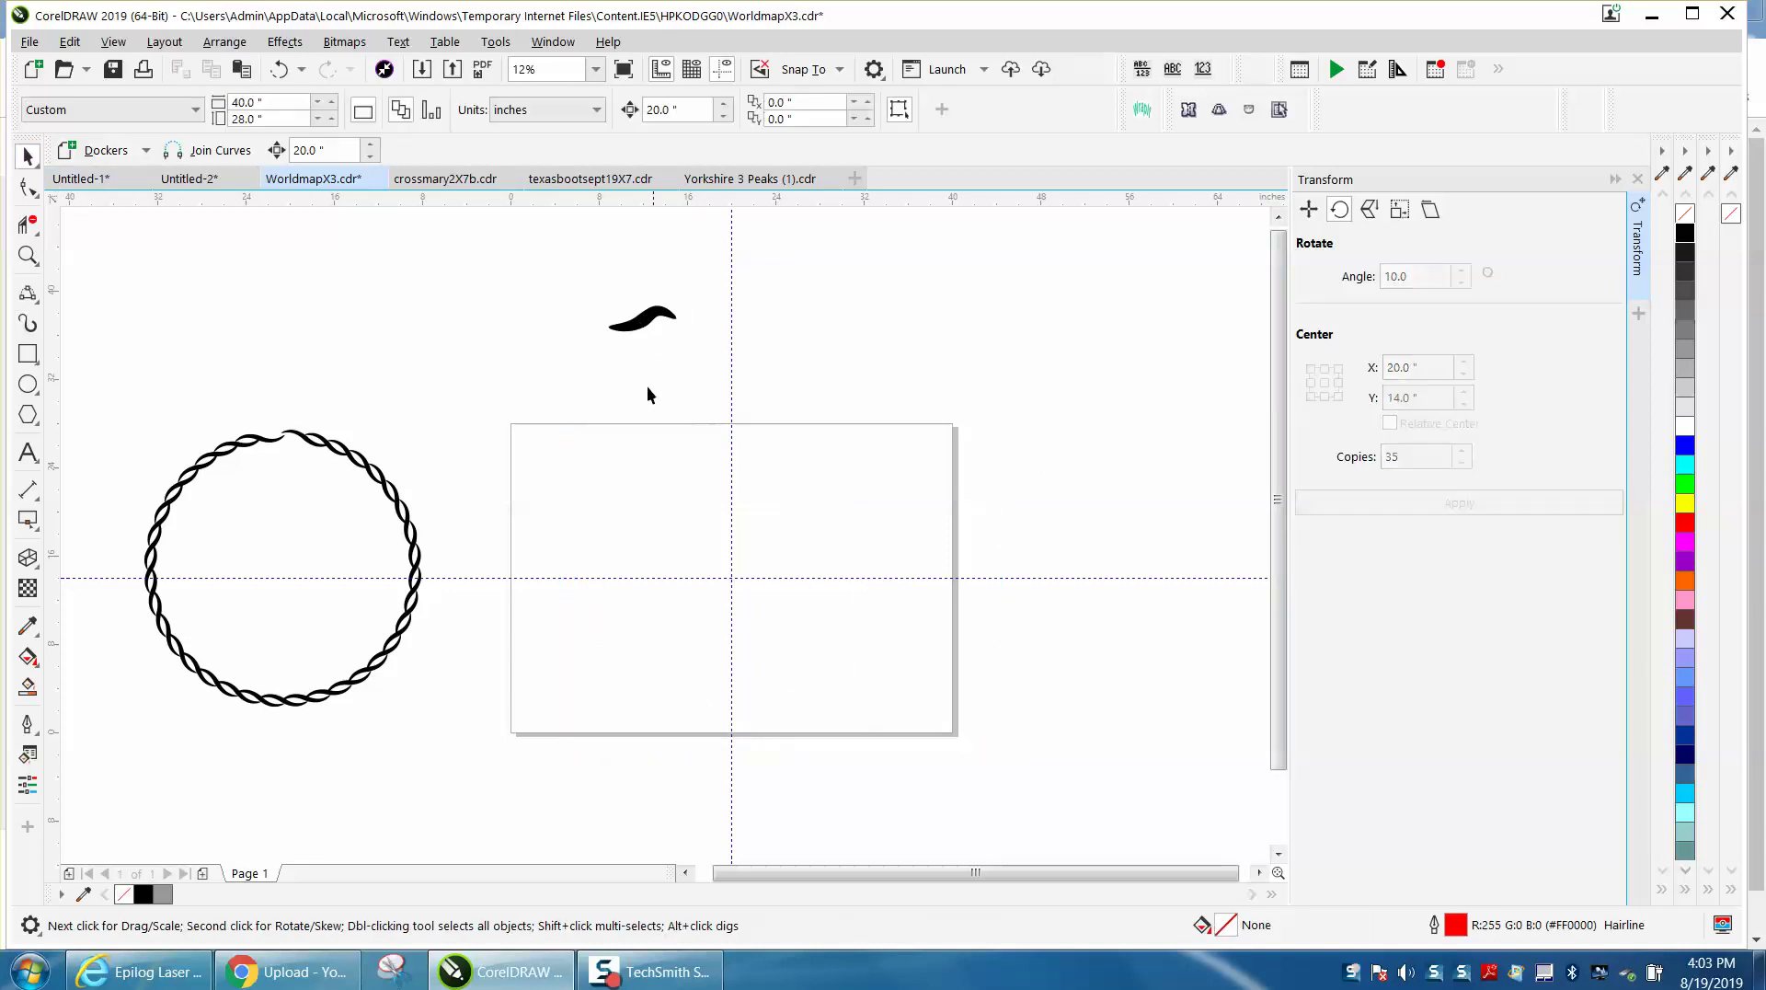
- Break the Artistic Media stroke apart and separate its control path from the filled shape
{"action": "left_click_drag", "start_coordinate": [549, 277], "coordinate": [789, 390]}
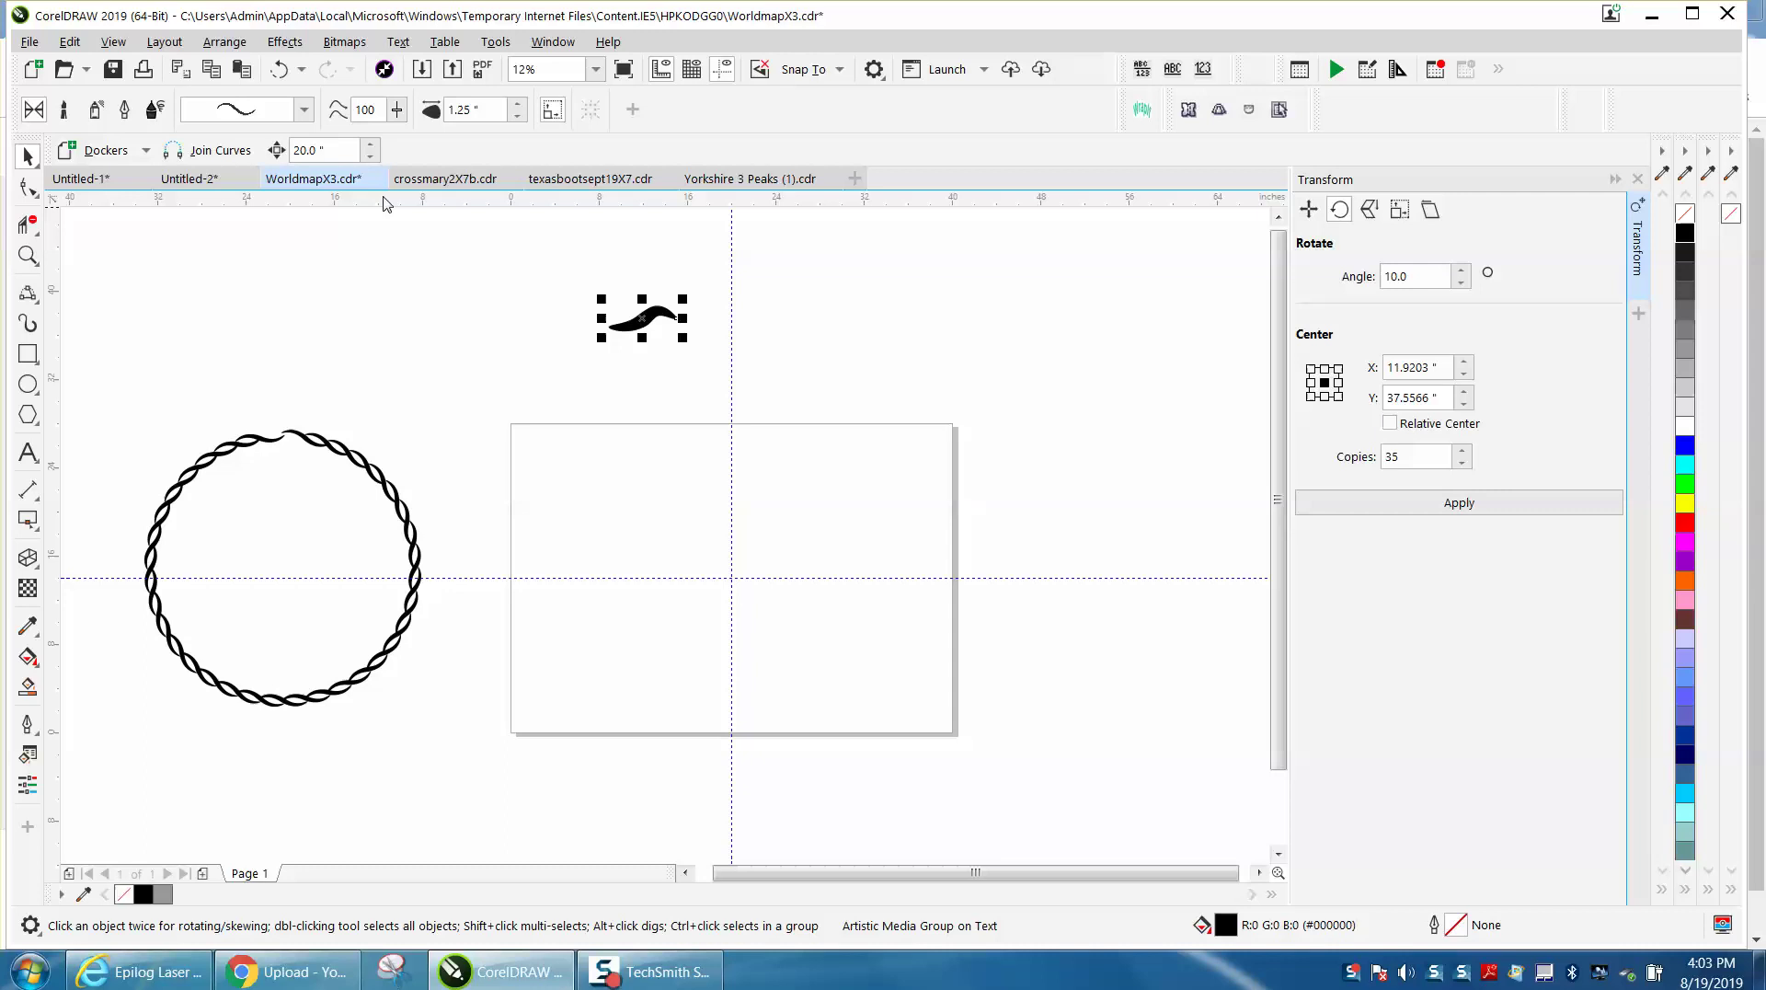
{"action": "left_click", "coordinate": [224, 41]}
{"action": "left_click", "coordinate": [335, 416]}
{"action": "left_click", "coordinate": [574, 335]}
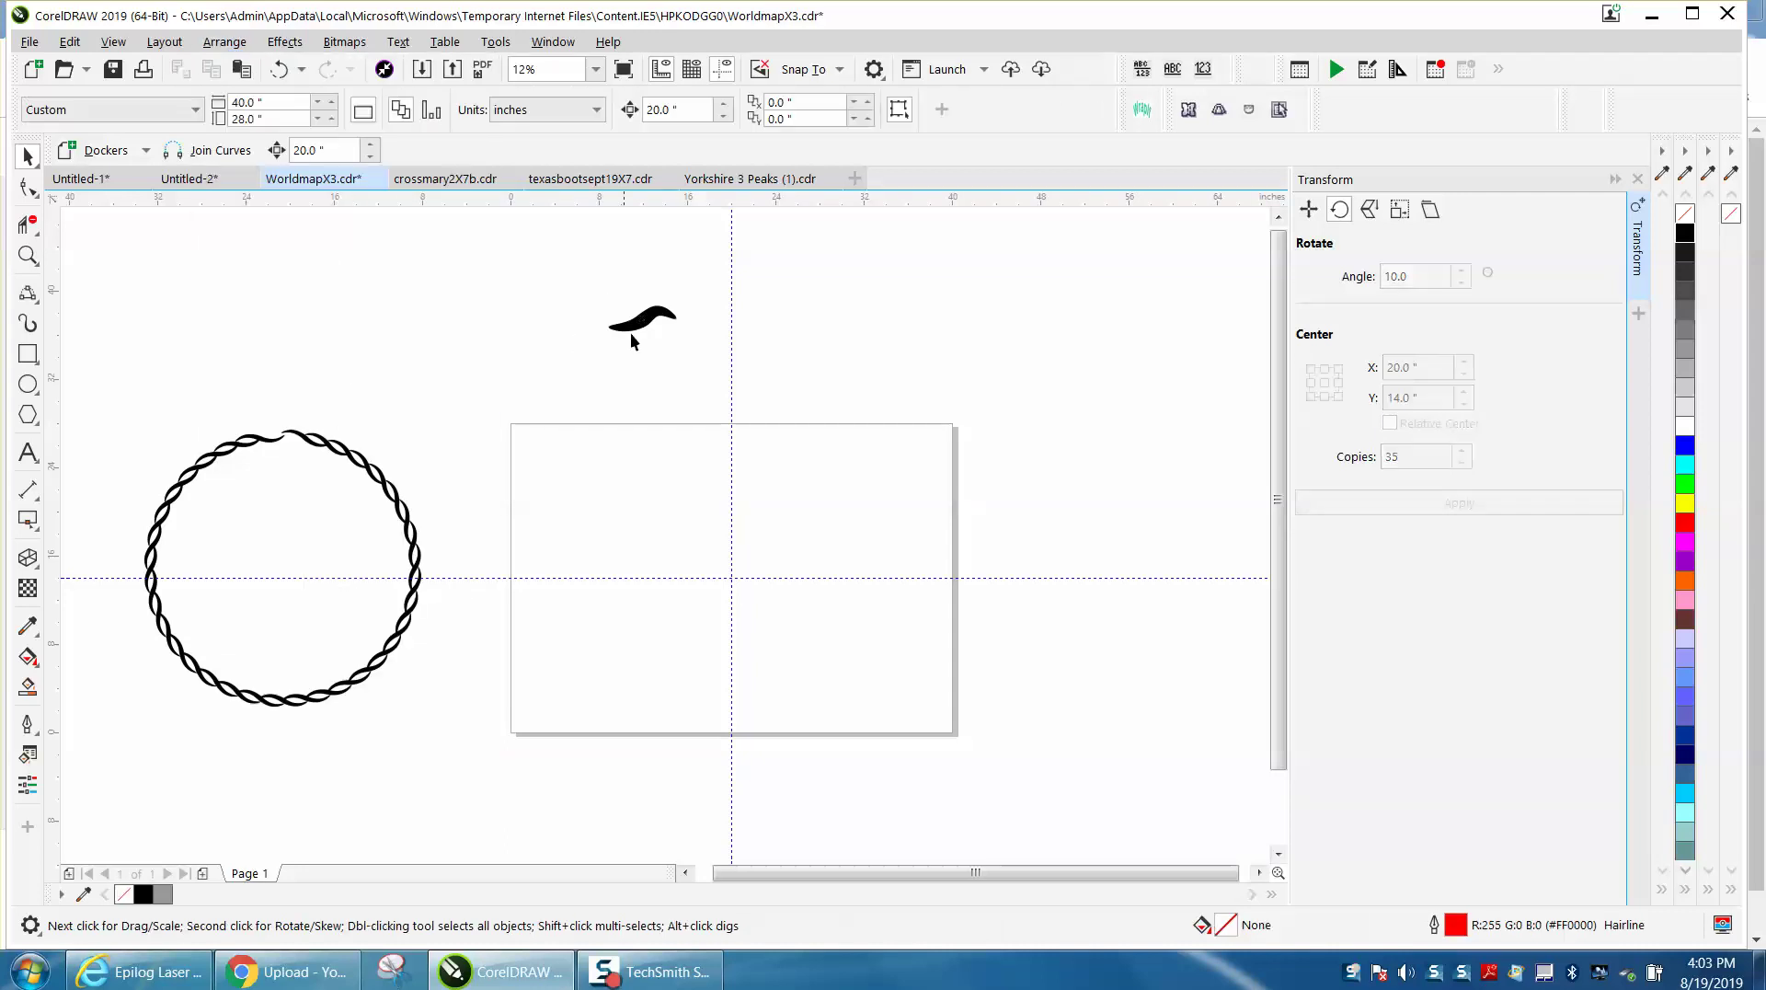
{"action": "left_click", "coordinate": [649, 372]}
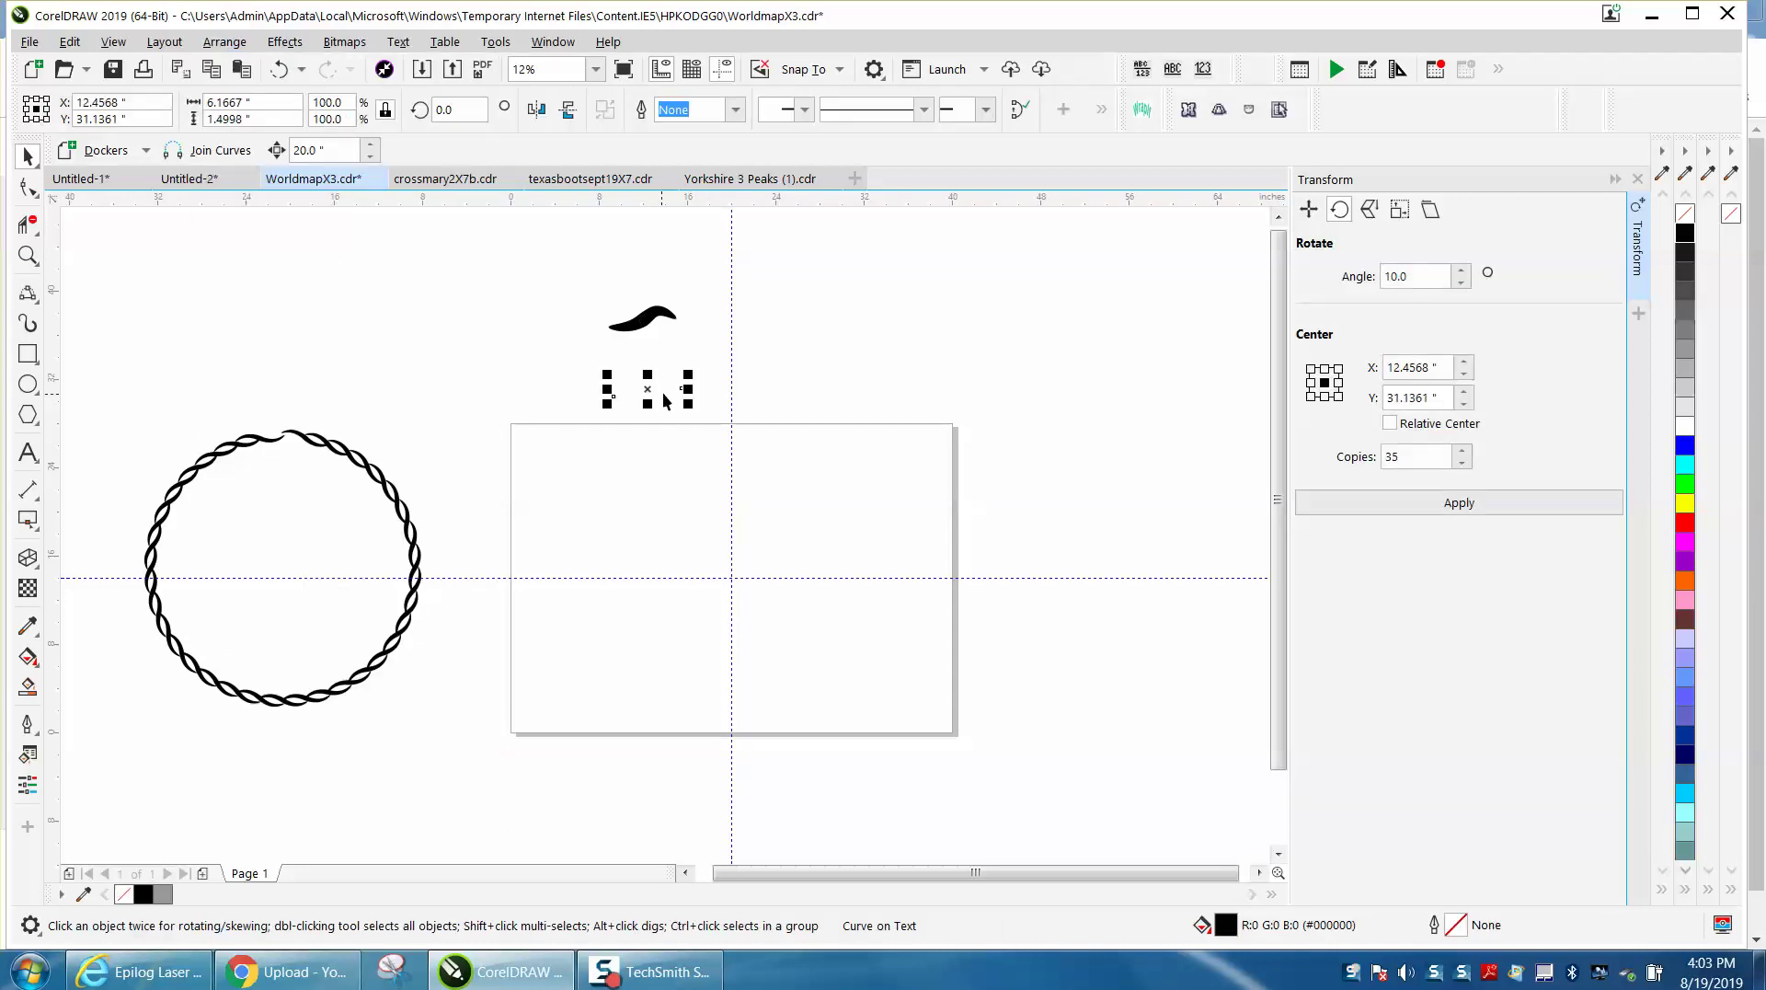
{"action": "left_click", "coordinate": [631, 343]}
{"action": "left_click", "coordinate": [635, 328]}
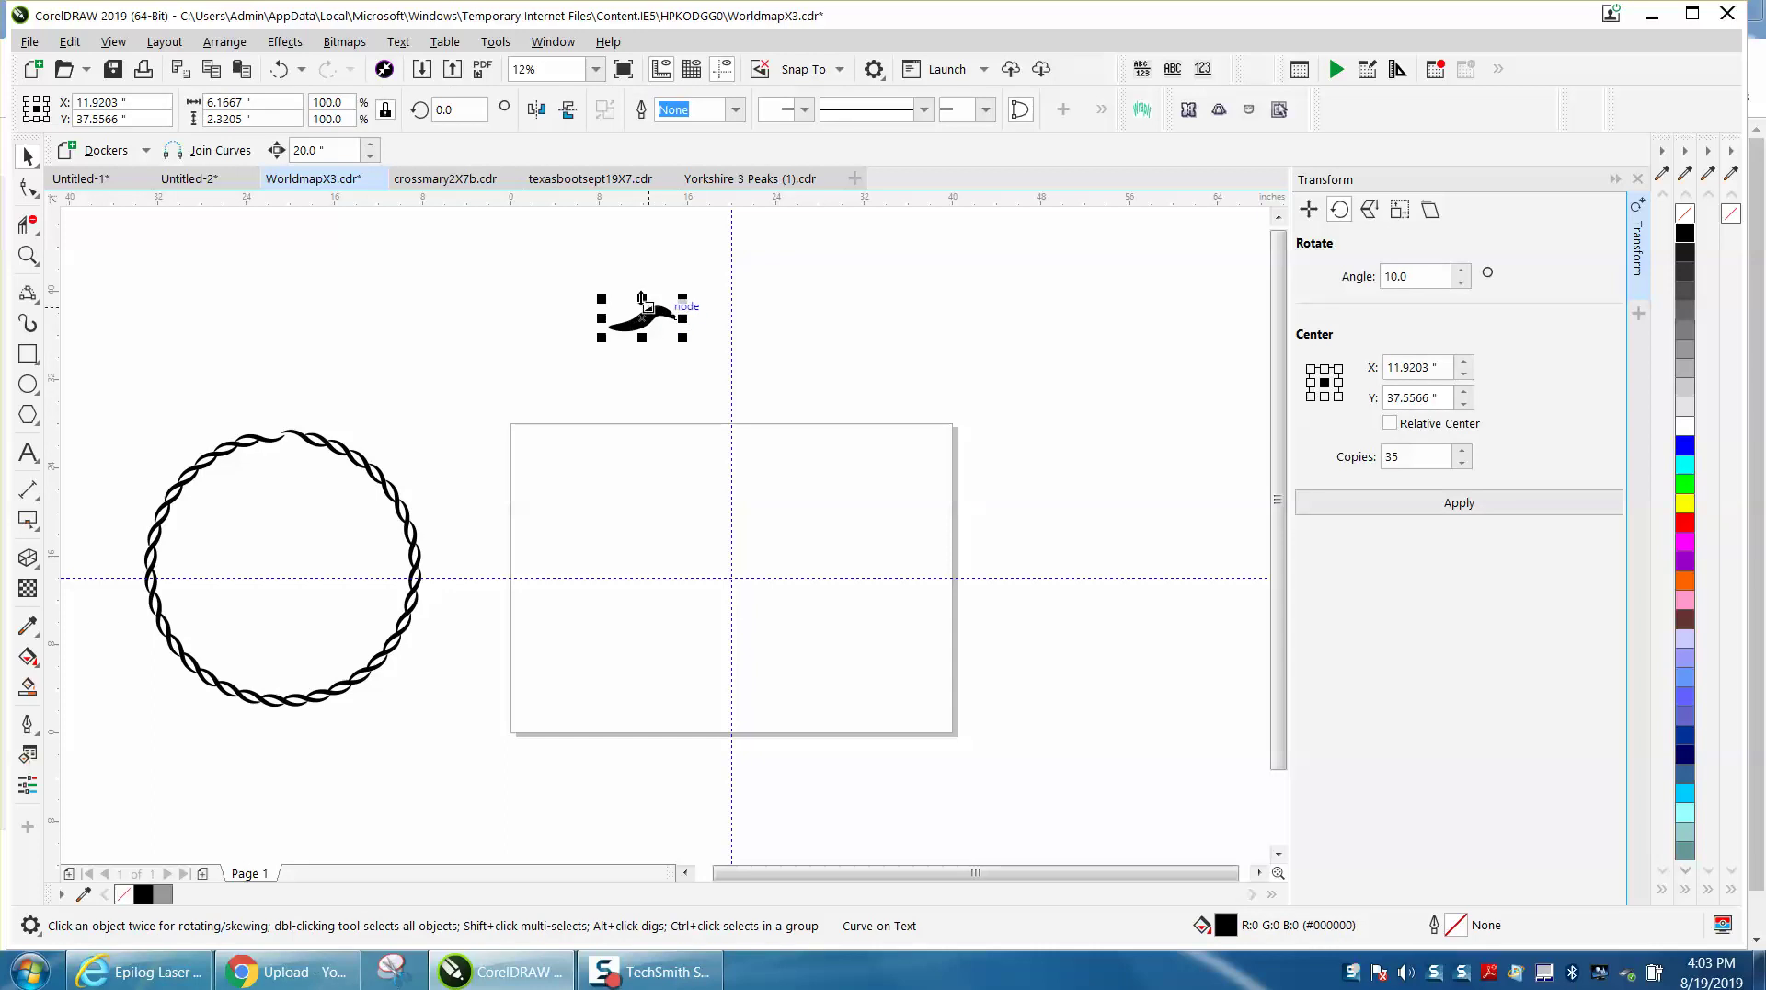
- Flatten the filled wavy shape to about 1.84 in high and center it on the page
{"action": "left_click_drag", "start_coordinate": [641, 299], "coordinate": [641, 304]}
{"action": "key", "text": "p"}
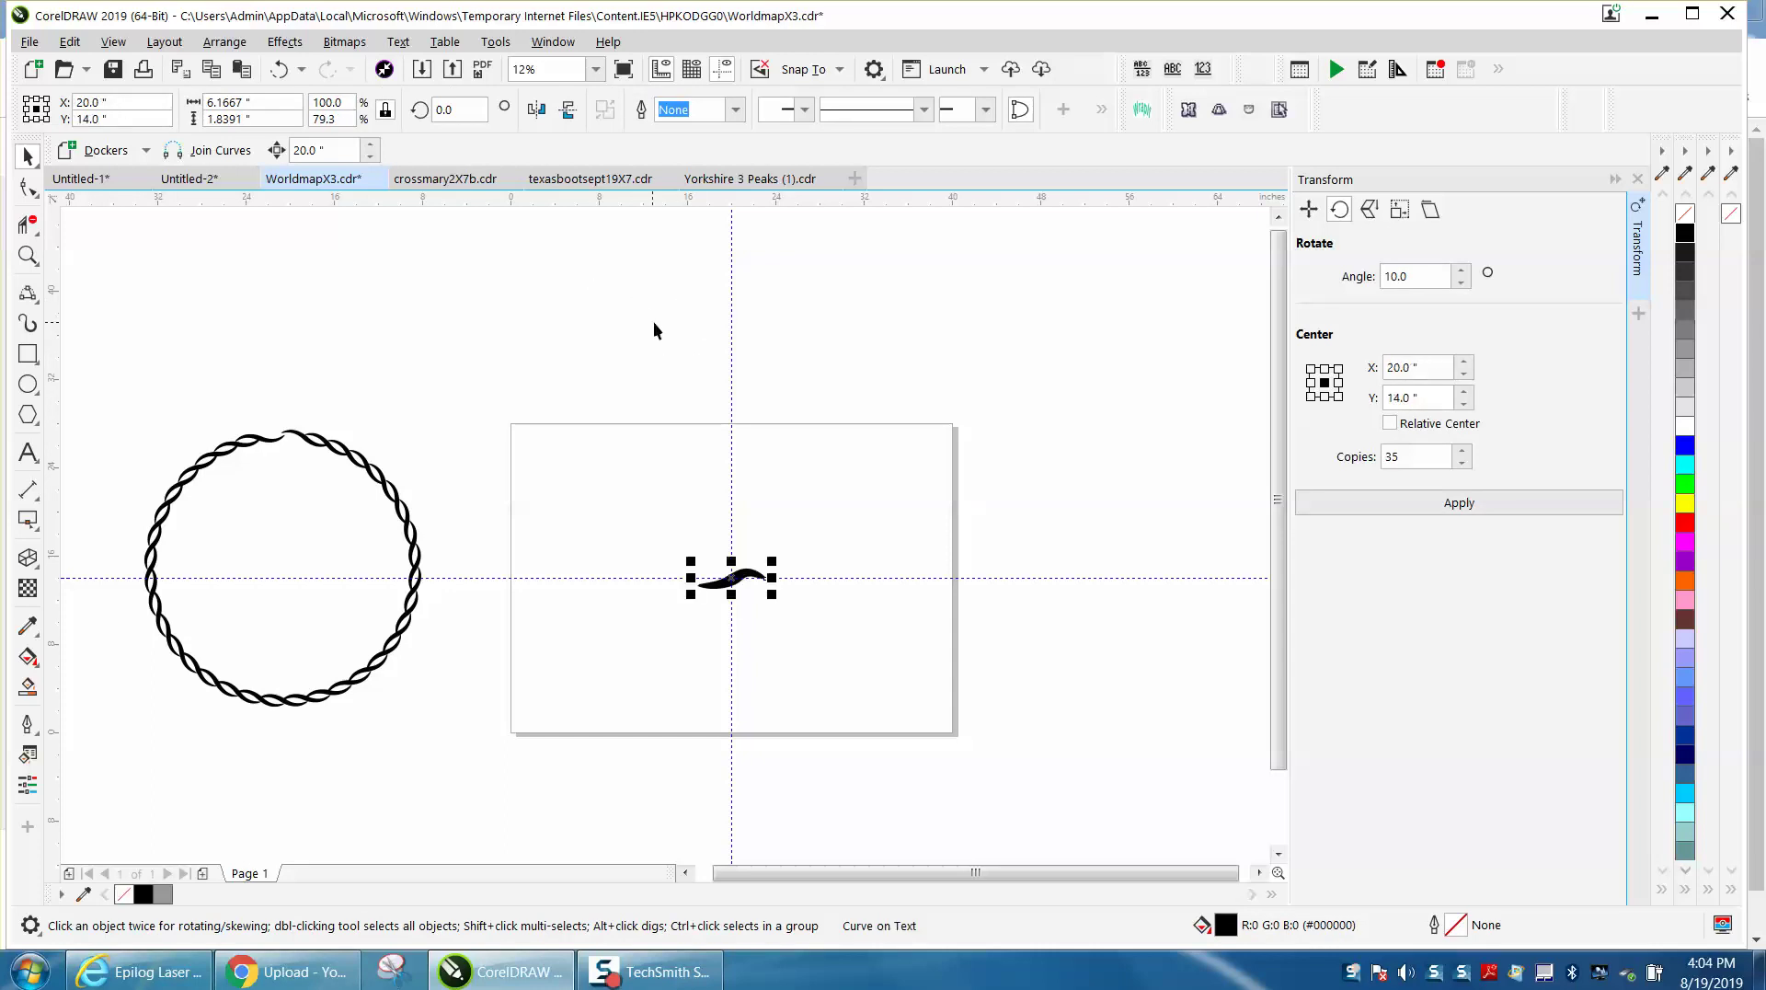
- Move the shape straight up above the page to about Y 34.6 in and rotate 35 copies by 10° about the guidelines' intersection
{"action": "mouse_move", "coordinate": [723, 581]}
{"action": "left_mouse_down"}
{"action": "mouse_move", "coordinate": [723, 363]}
{"action": "mouse_move", "coordinate": [736, 576]}
{"action": "left_mouse_up"}
{"action": "left_click", "coordinate": [747, 368]}
{"action": "left_click", "coordinate": [802, 399]}
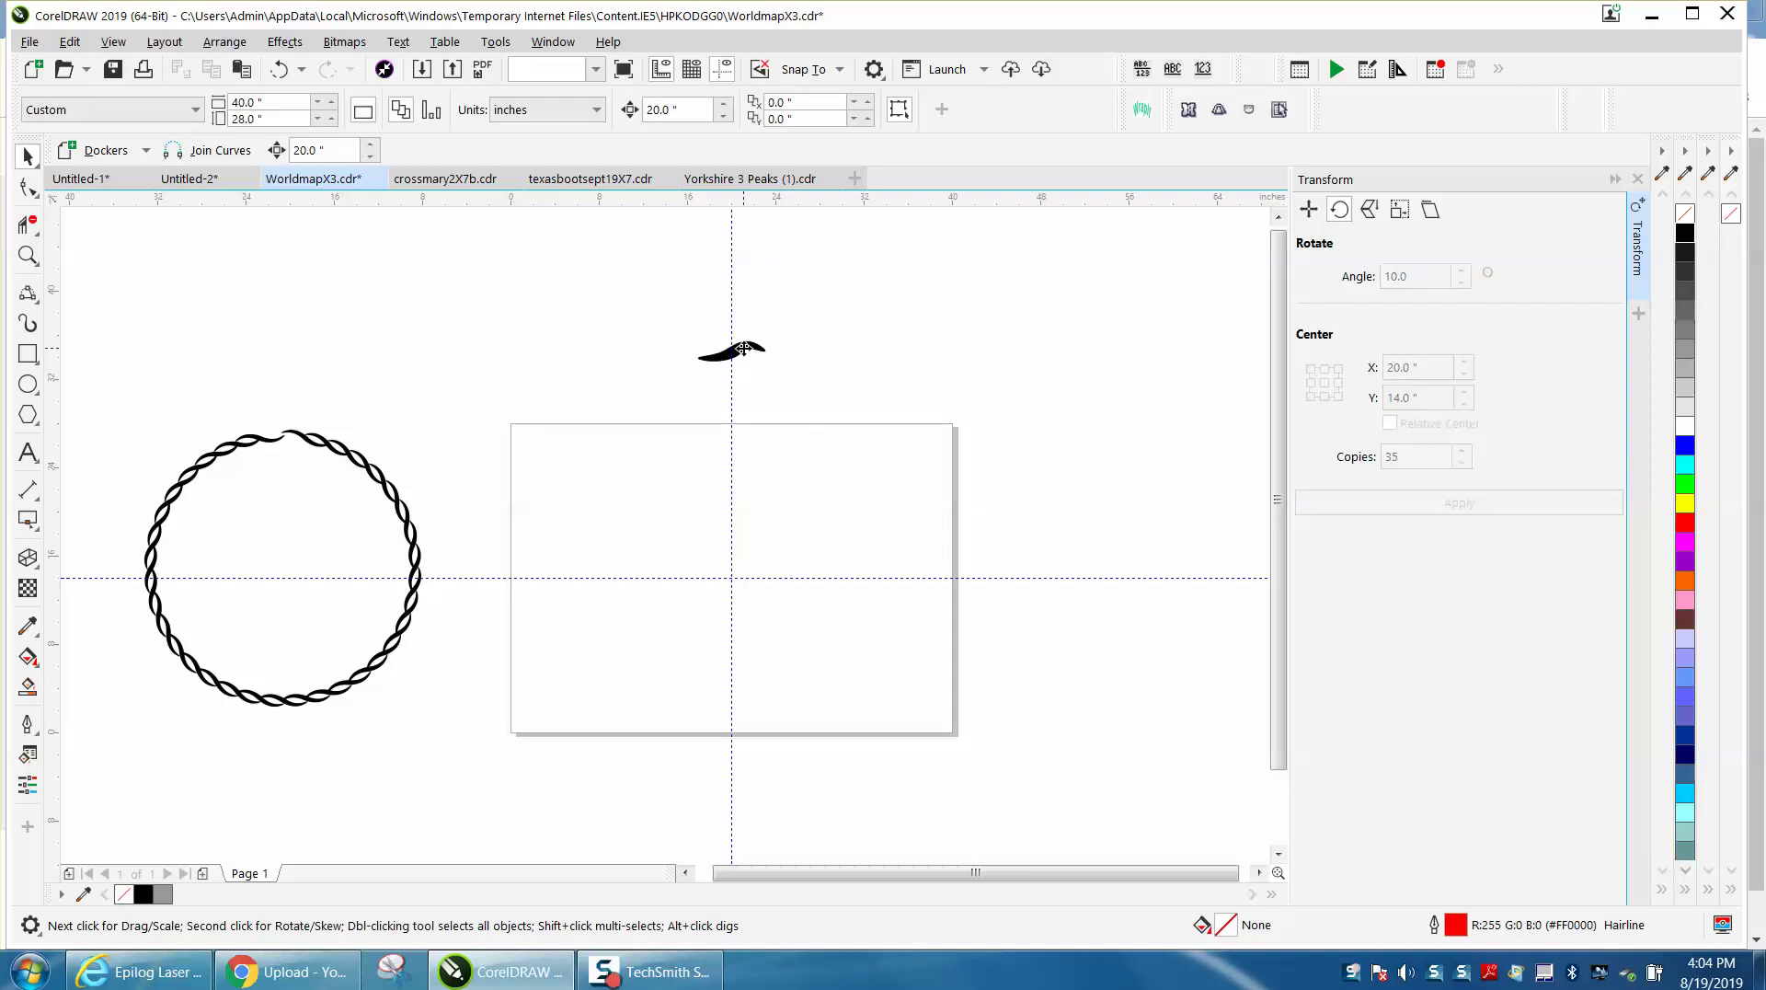
{"action": "left_click", "coordinate": [745, 349]}
{"action": "left_click", "coordinate": [1444, 509]}
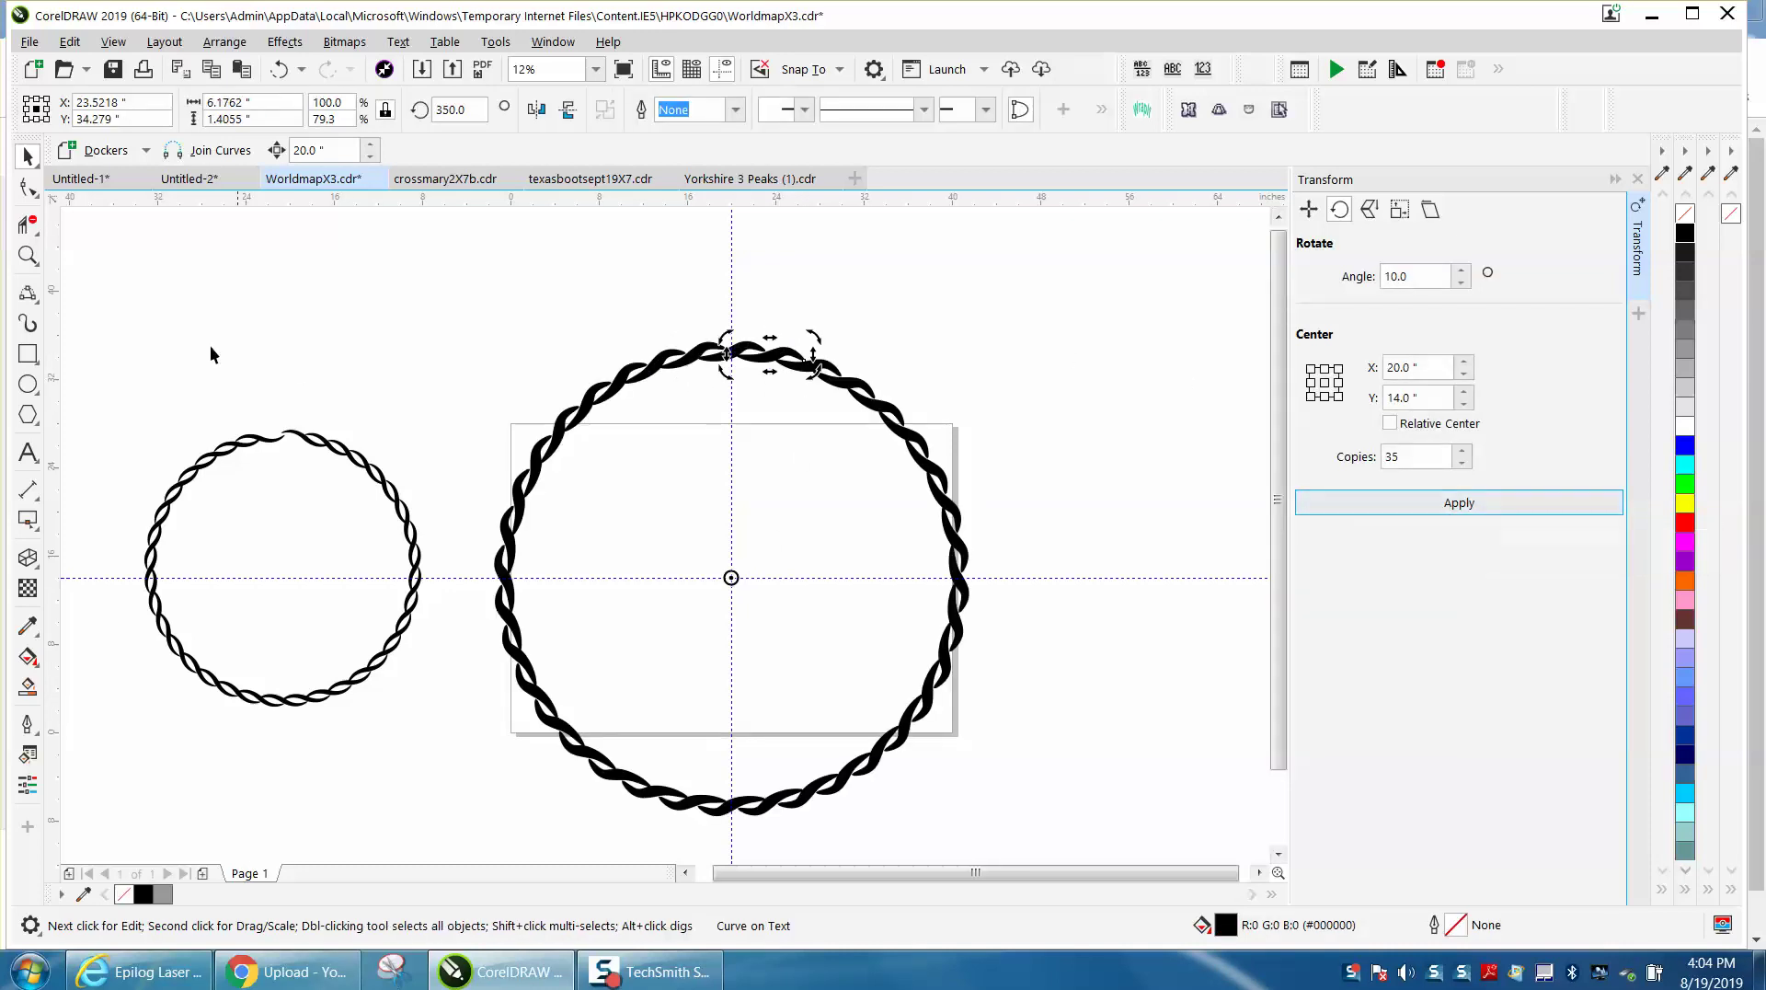
{"action": "left_click", "coordinate": [28, 255]}
{"action": "left_click_drag", "start_coordinate": [699, 327], "coordinate": [850, 399]}
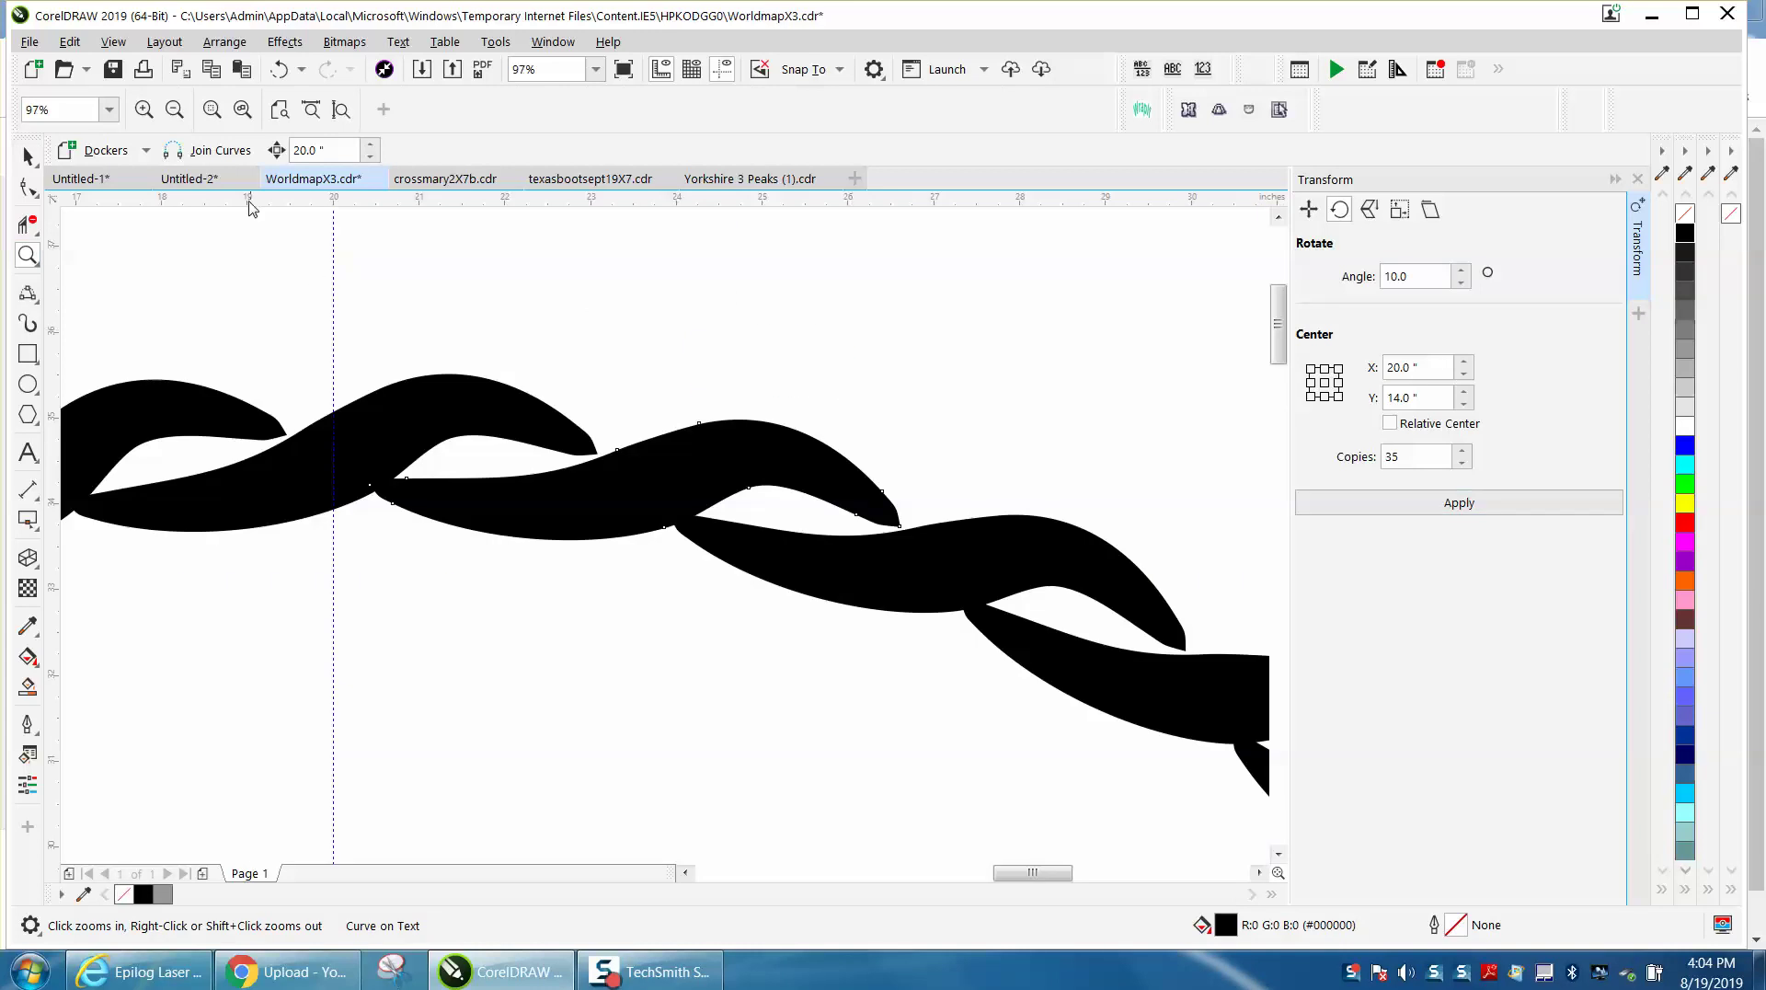
- Undo the rotated copies and the shape's move above the page
{"action": "left_click", "coordinate": [279, 71]}
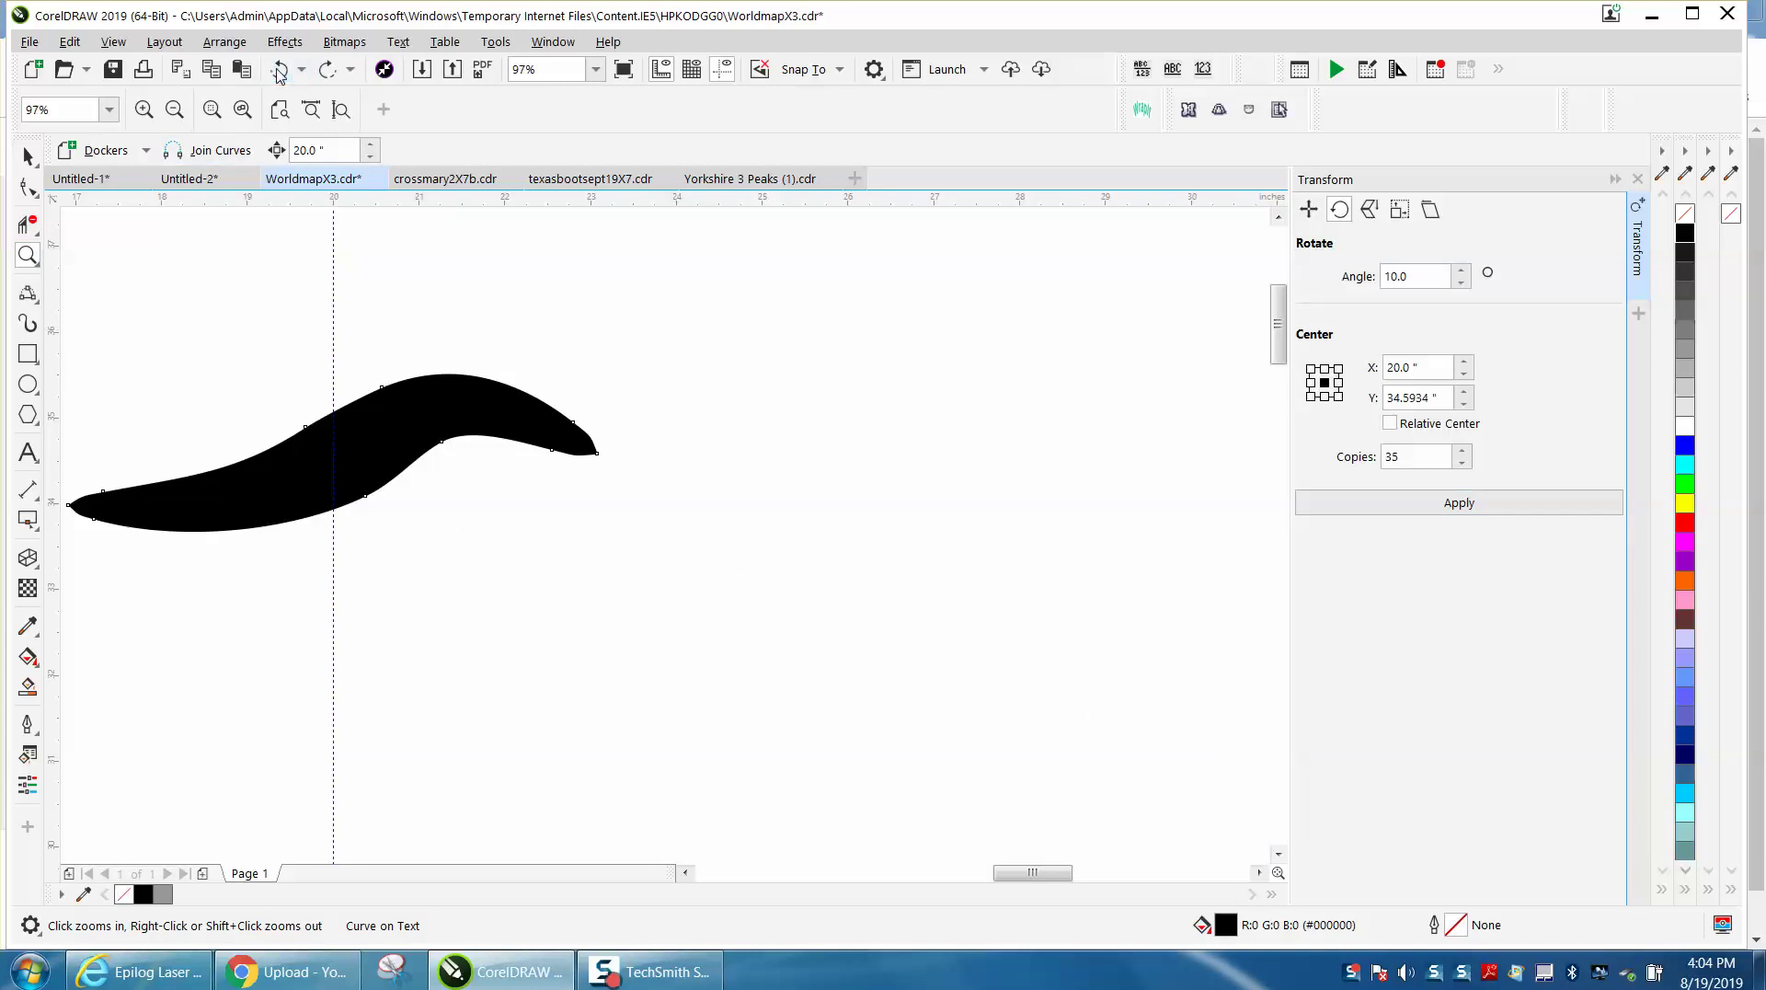
{"action": "left_click", "coordinate": [279, 72]}
{"action": "right_click", "coordinate": [659, 370]}
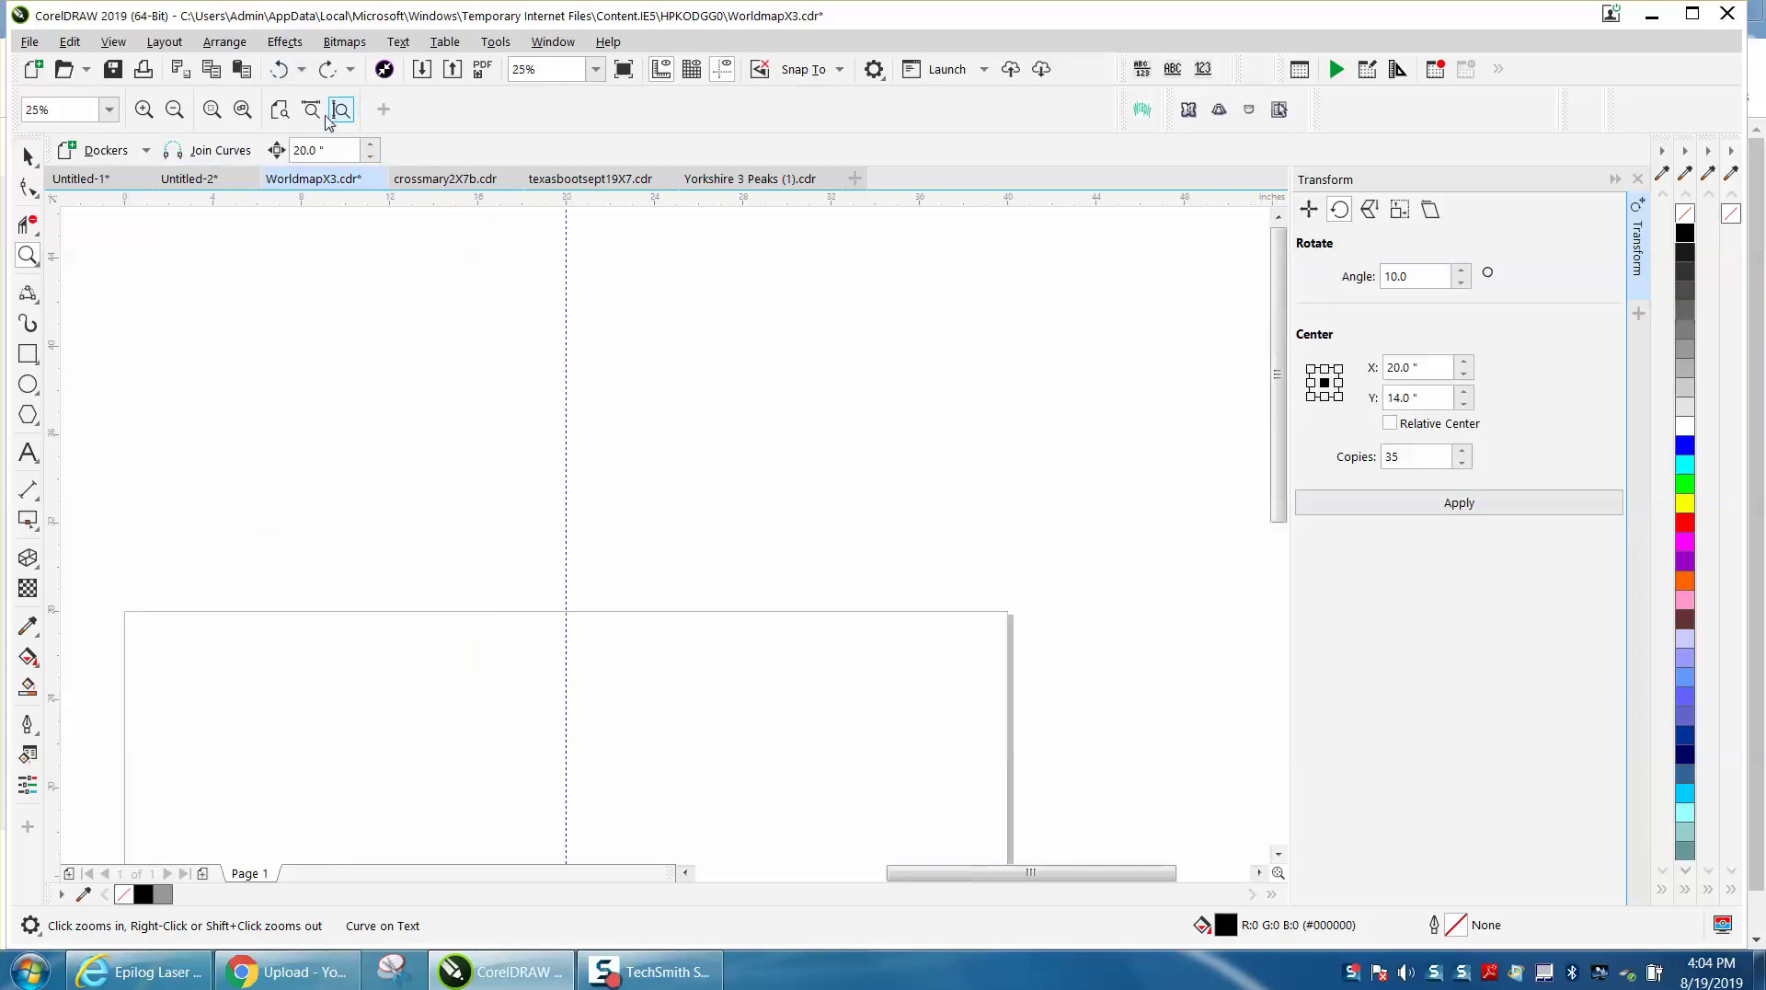
{"action": "right_click", "coordinate": [677, 355]}
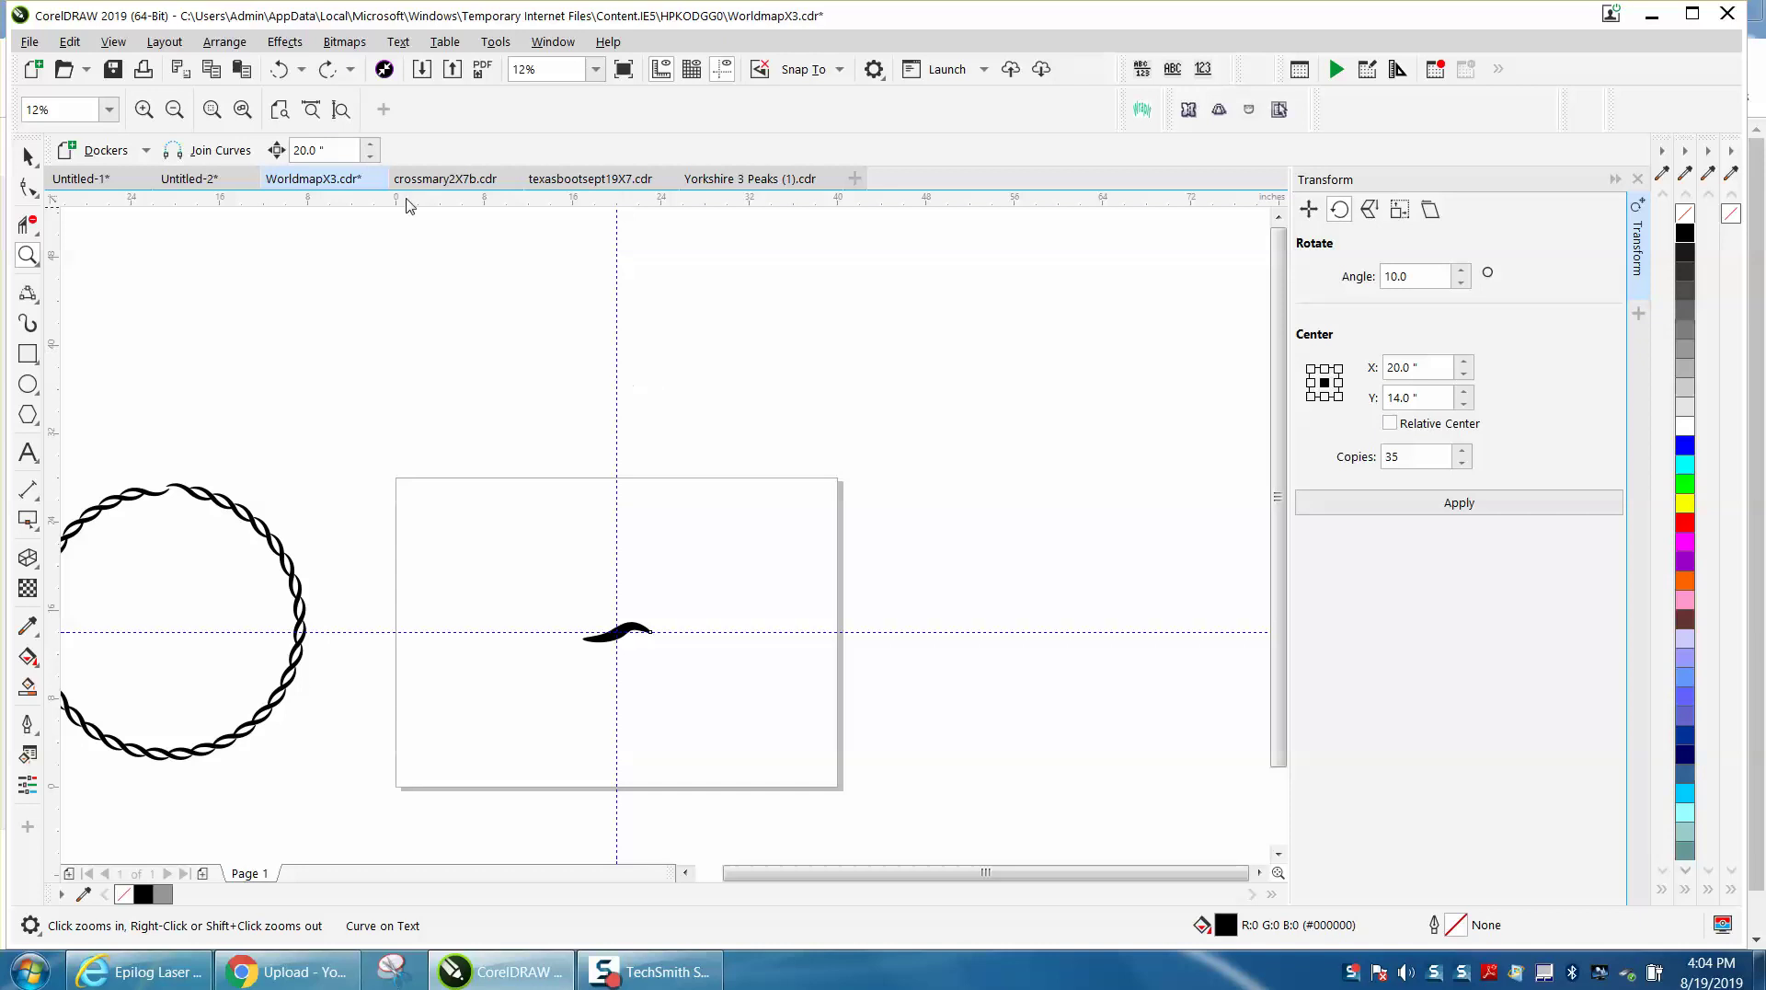
- Undo the earlier edits to the wavy stroke, back to before the rope ring on the page was deleted
{"action": "left_click", "coordinate": [281, 71]}
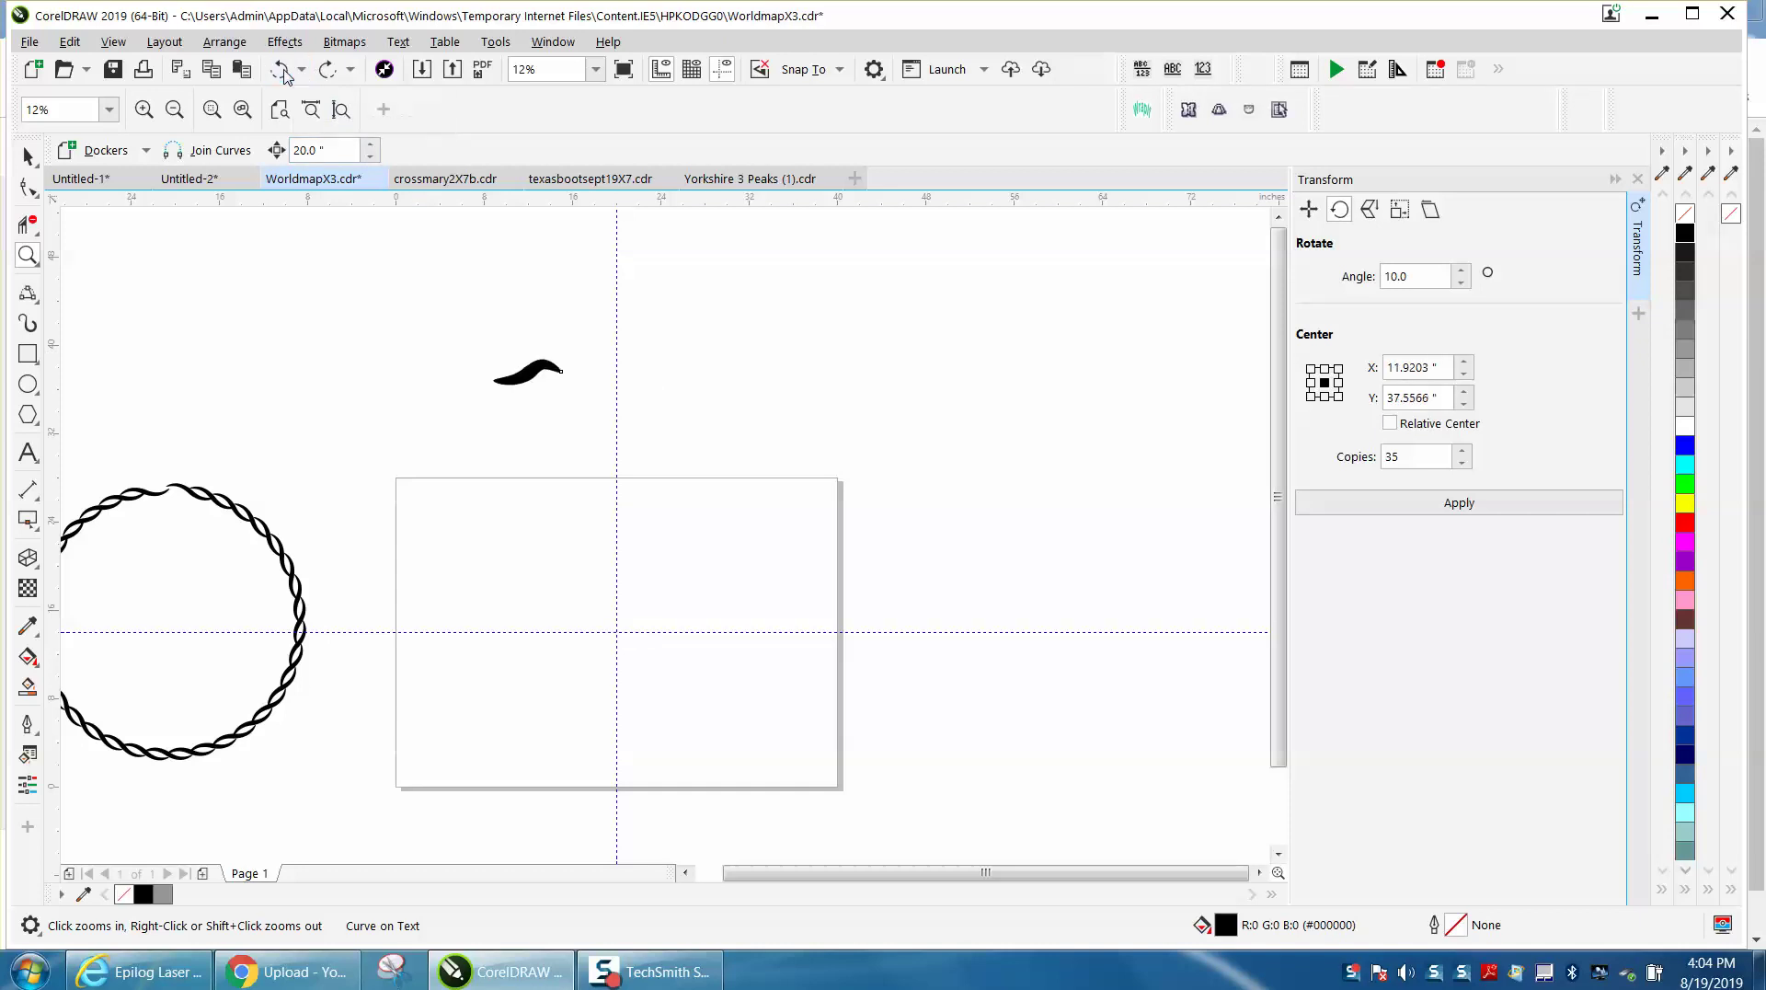
{"action": "left_click", "coordinate": [281, 72]}
{"action": "left_click", "coordinate": [283, 73]}
{"action": "left_click", "coordinate": [282, 73]}
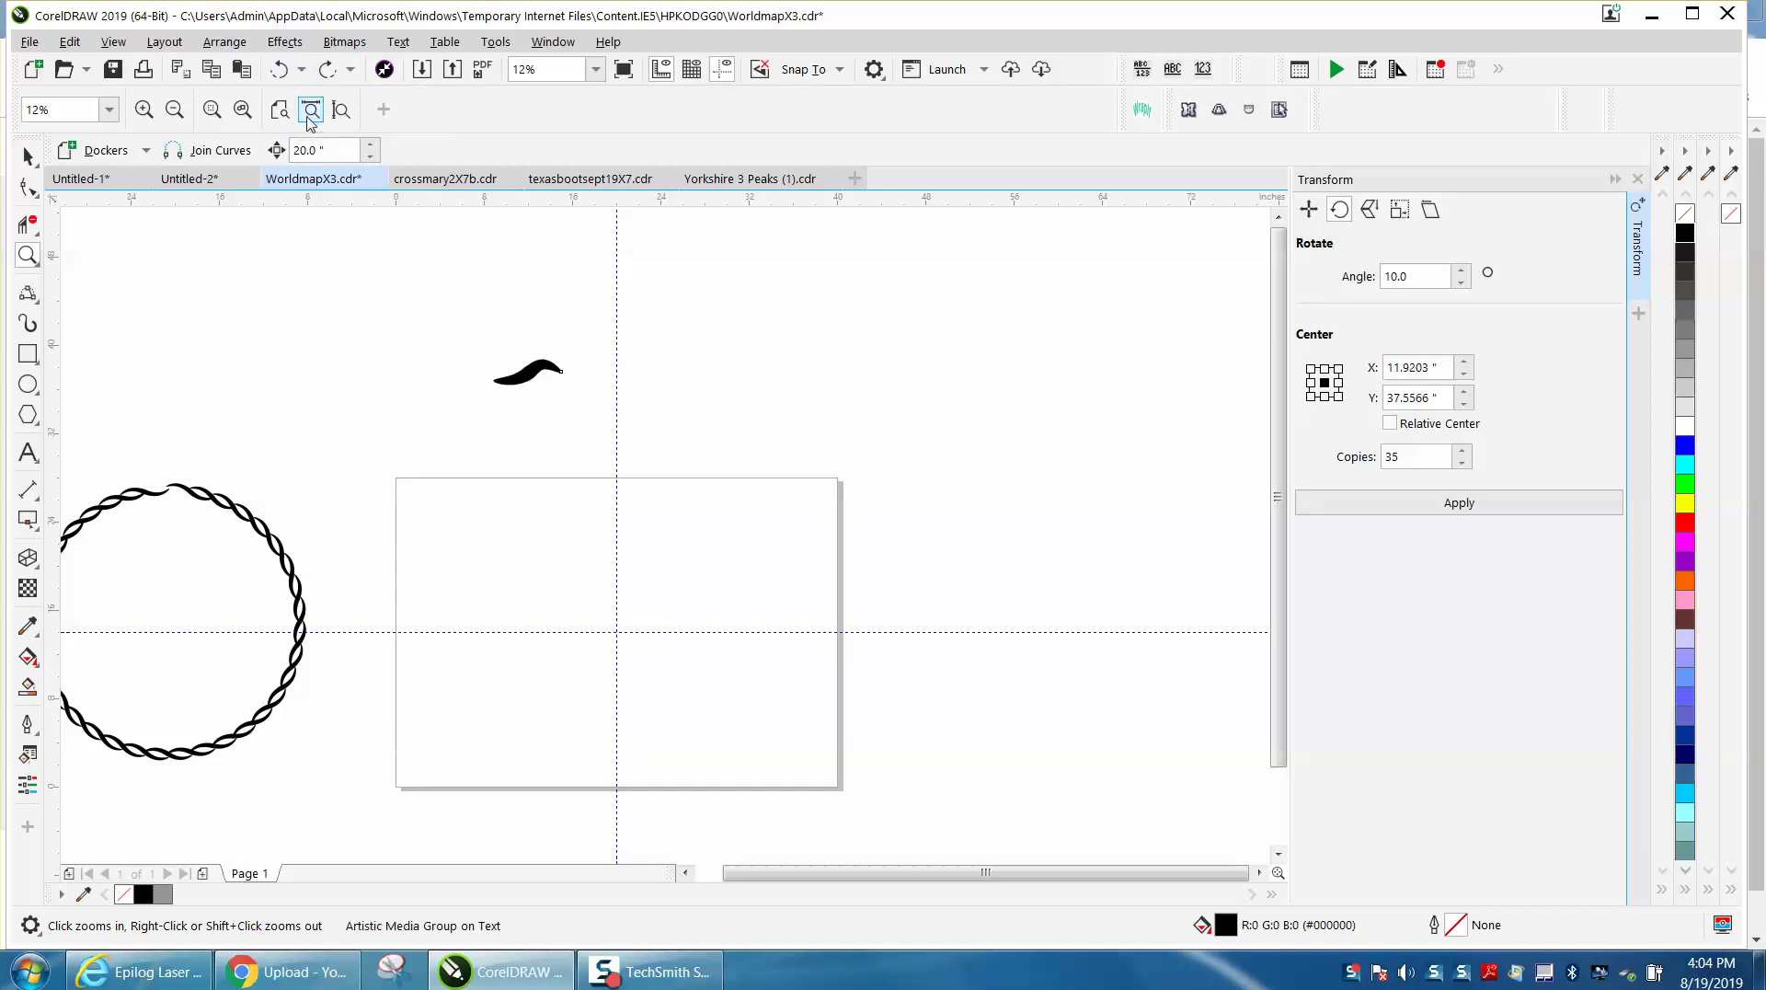
{"action": "left_click", "coordinate": [279, 75]}
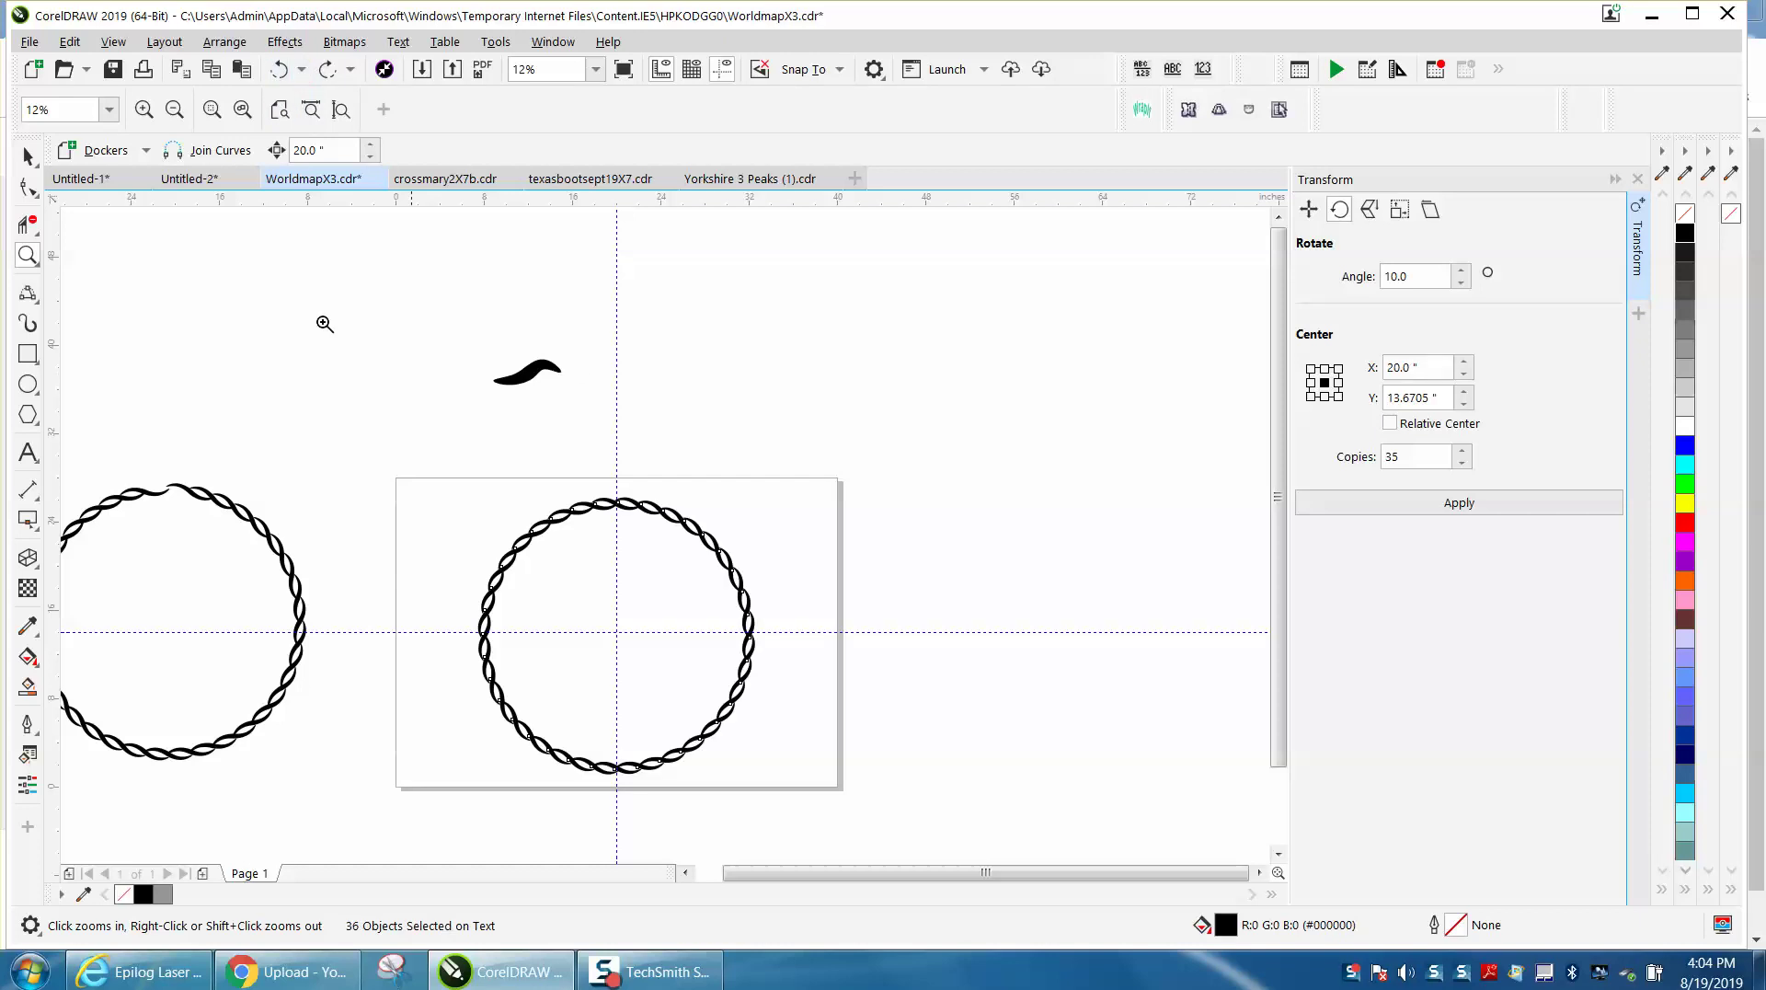
- Delete the rope ring on the page and move the wavy stroke to just above the page at about Y 32 in
{"action": "left_click", "coordinate": [29, 157]}
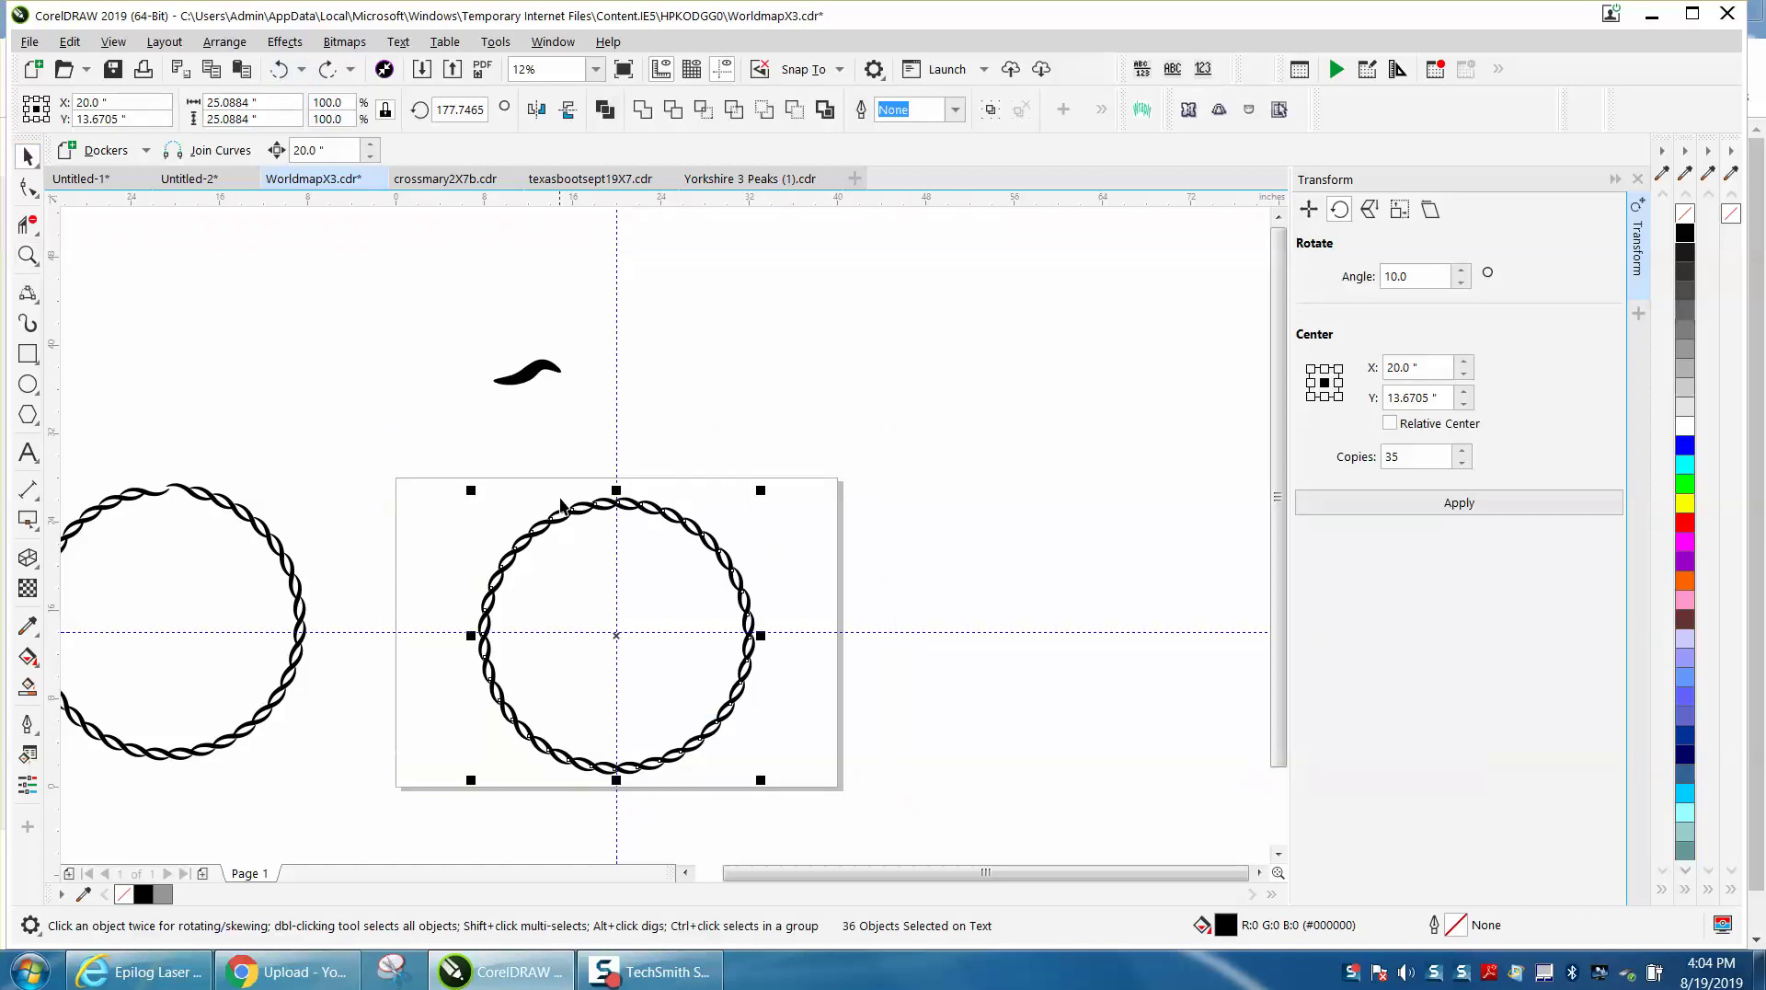
{"action": "key", "text": "Delete"}
{"action": "left_click_drag", "start_coordinate": [521, 388], "coordinate": [616, 438]}
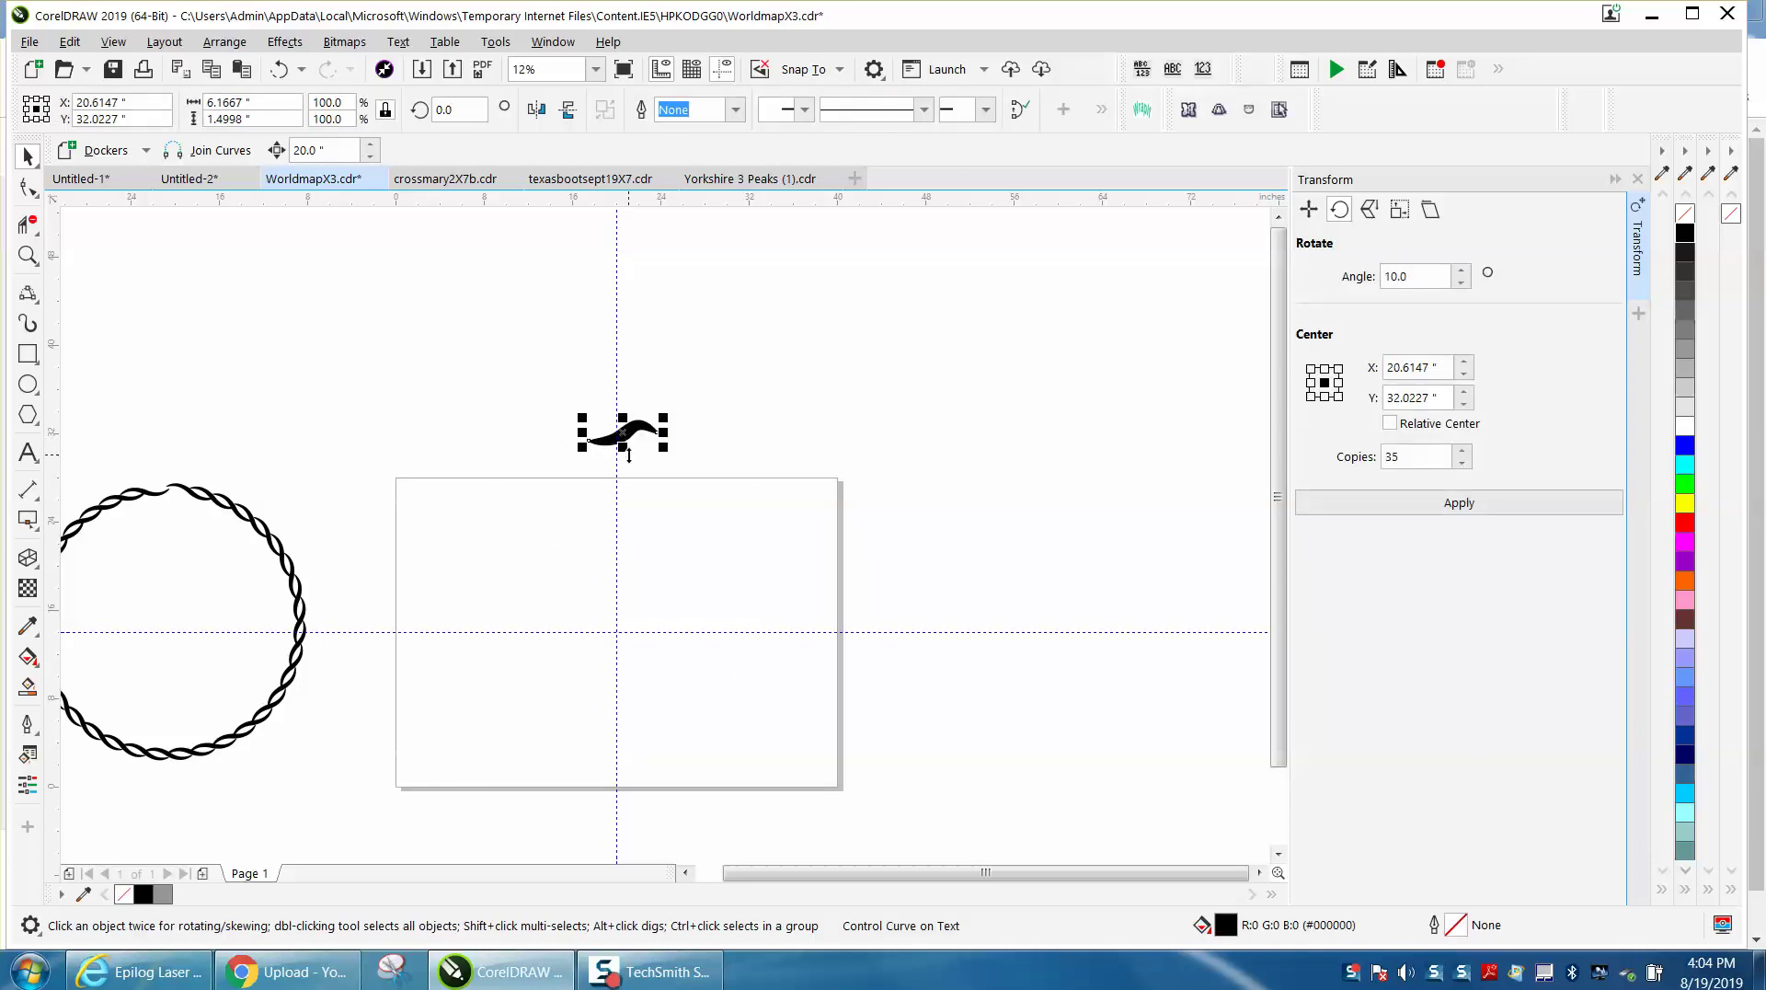
- Try to rotate 35 copies of the wavy stroke by 10° about the guidelines' intersection at X 20, Y 14 in
{"action": "left_click", "coordinate": [622, 448]}
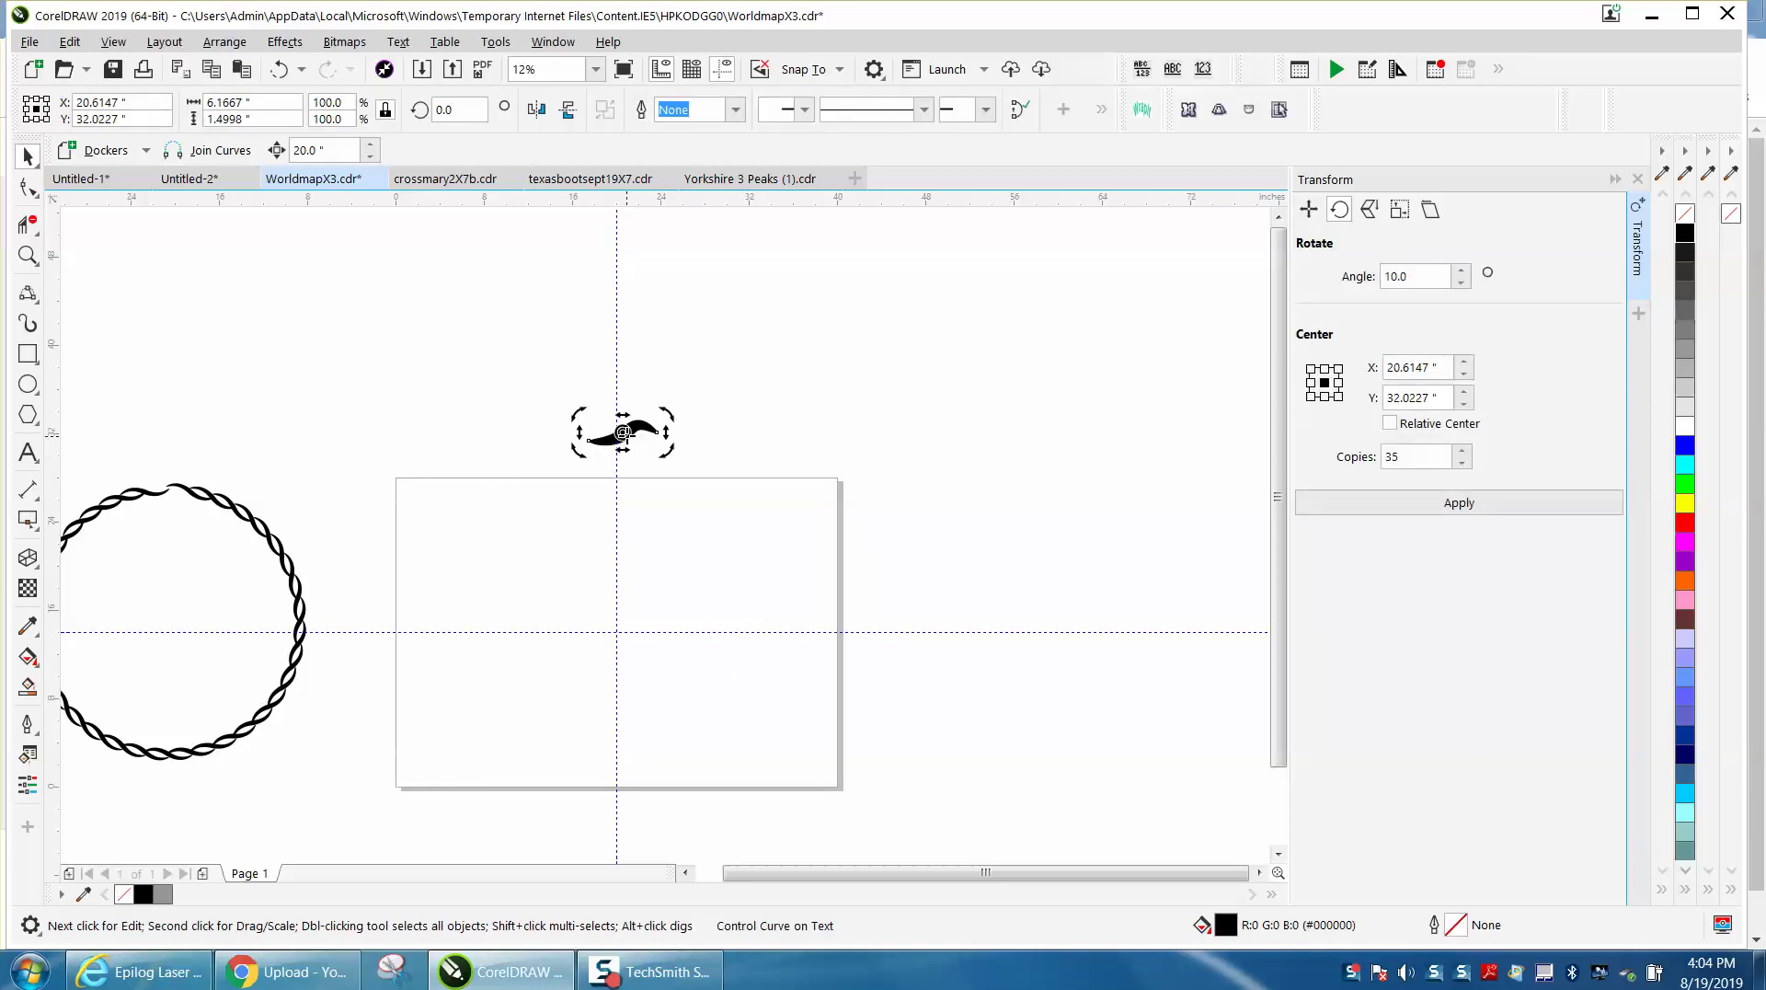
{"action": "left_click", "coordinate": [583, 347]}
{"action": "left_click", "coordinate": [655, 425]}
{"action": "left_click", "coordinate": [641, 425]}
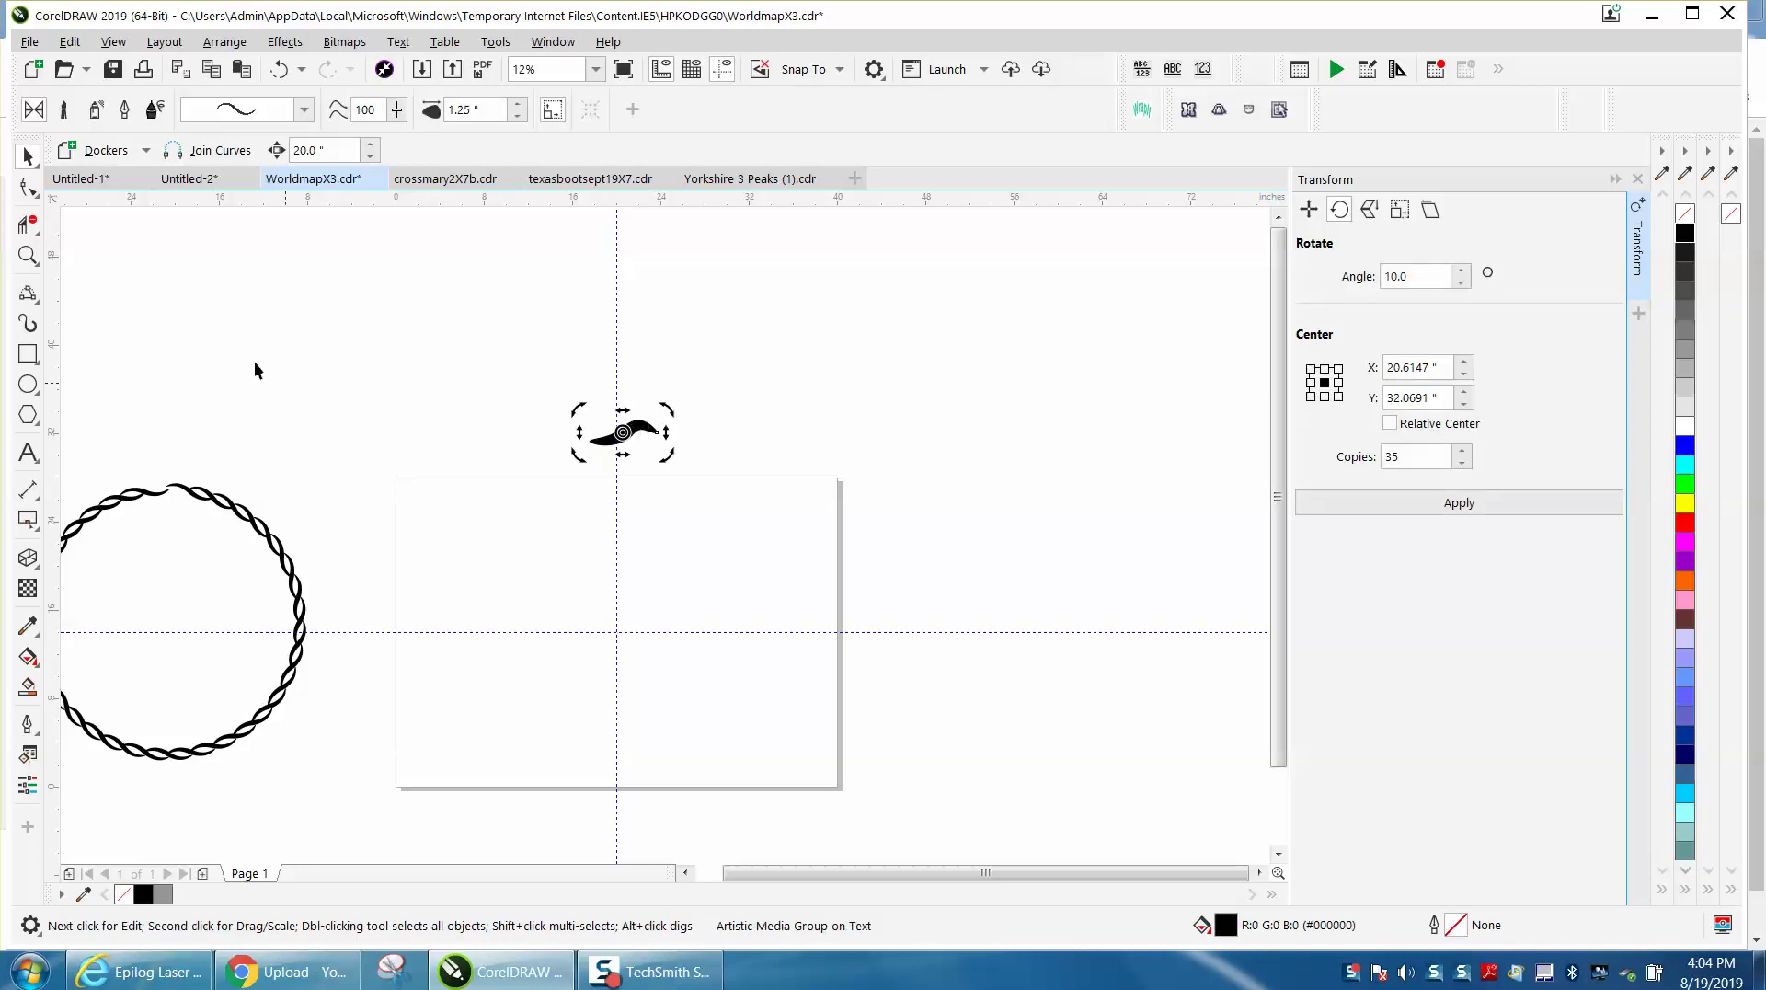
{"action": "left_click_drag", "start_coordinate": [618, 431], "coordinate": [620, 621]}
{"action": "key", "text": "Escape"}
{"action": "left_click", "coordinate": [632, 436]}
{"action": "left_click", "coordinate": [631, 434]}
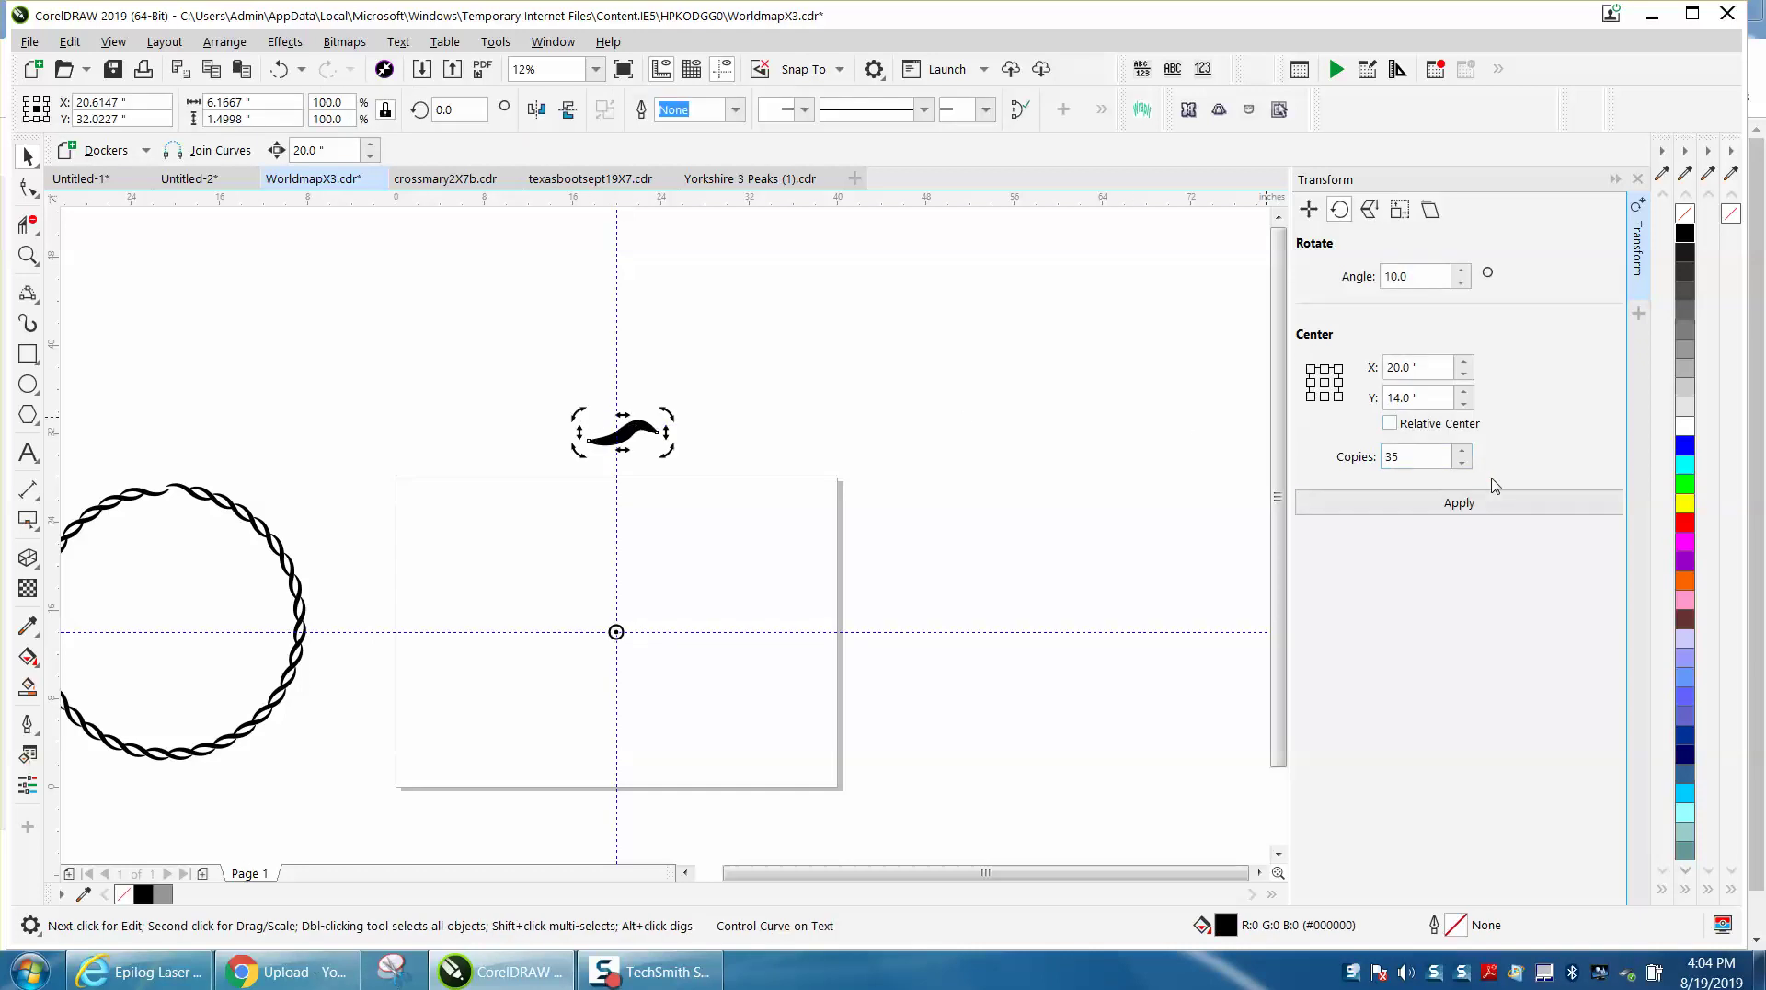
{"action": "left_click", "coordinate": [1479, 511]}
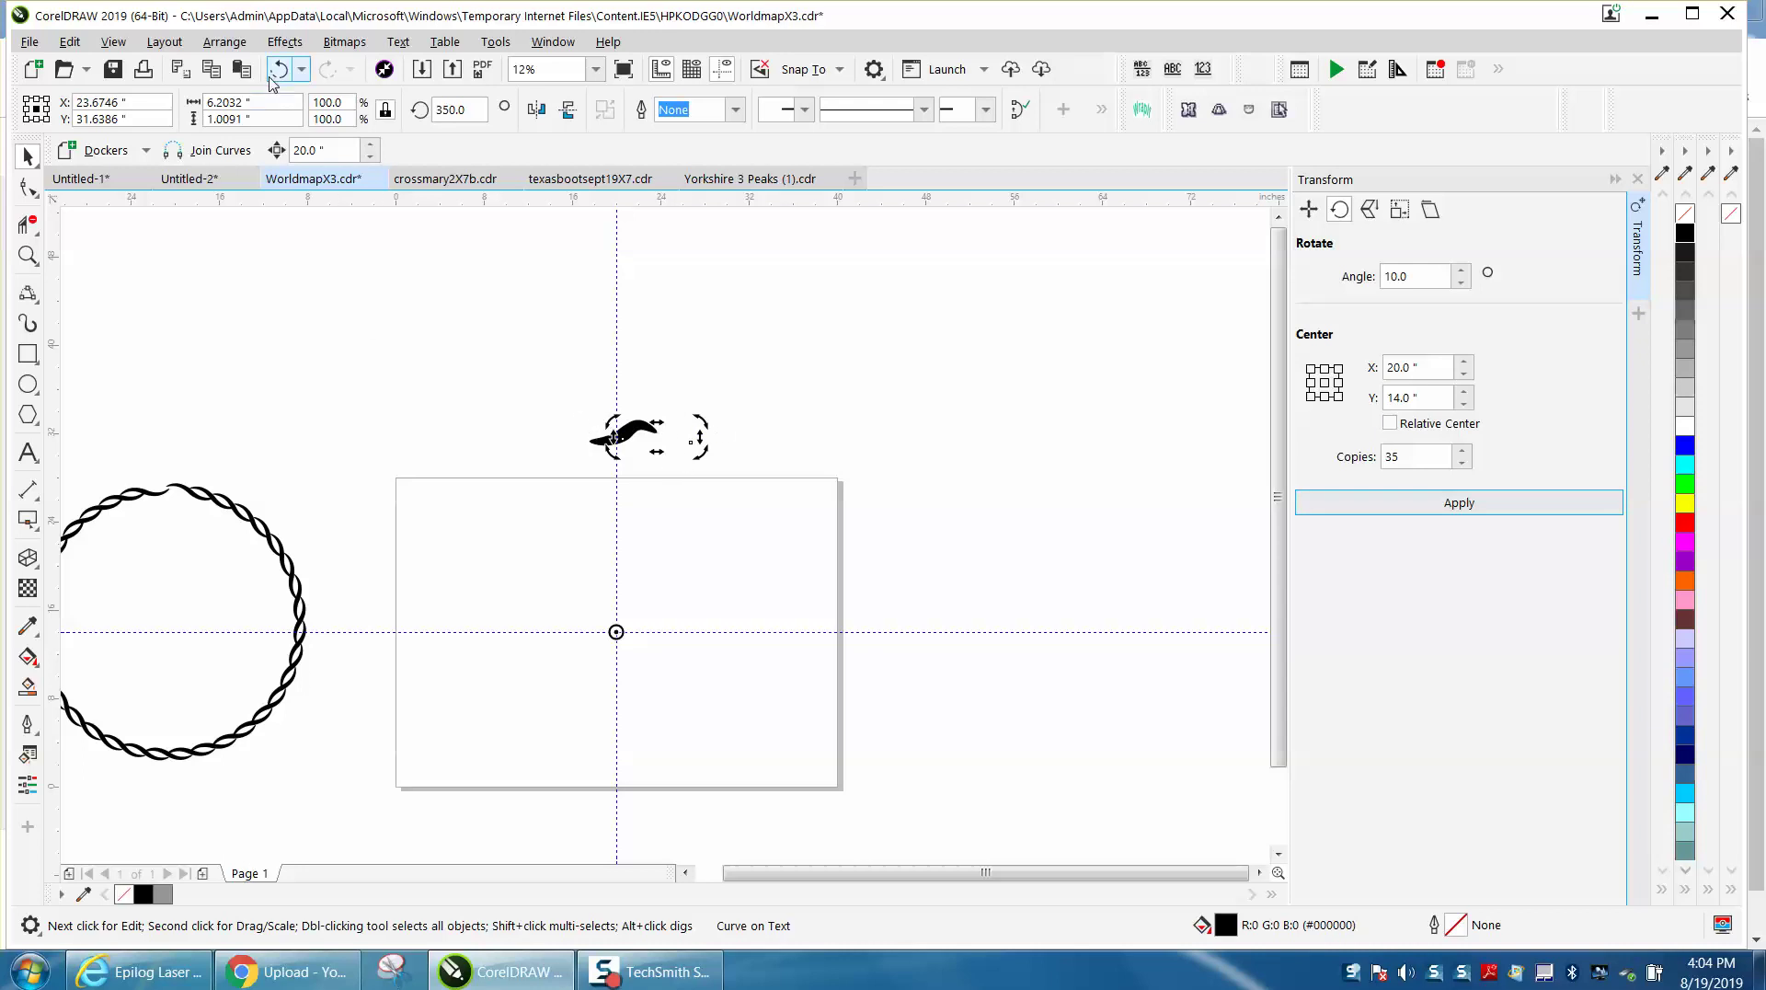
{"action": "left_click", "coordinate": [749, 287]}
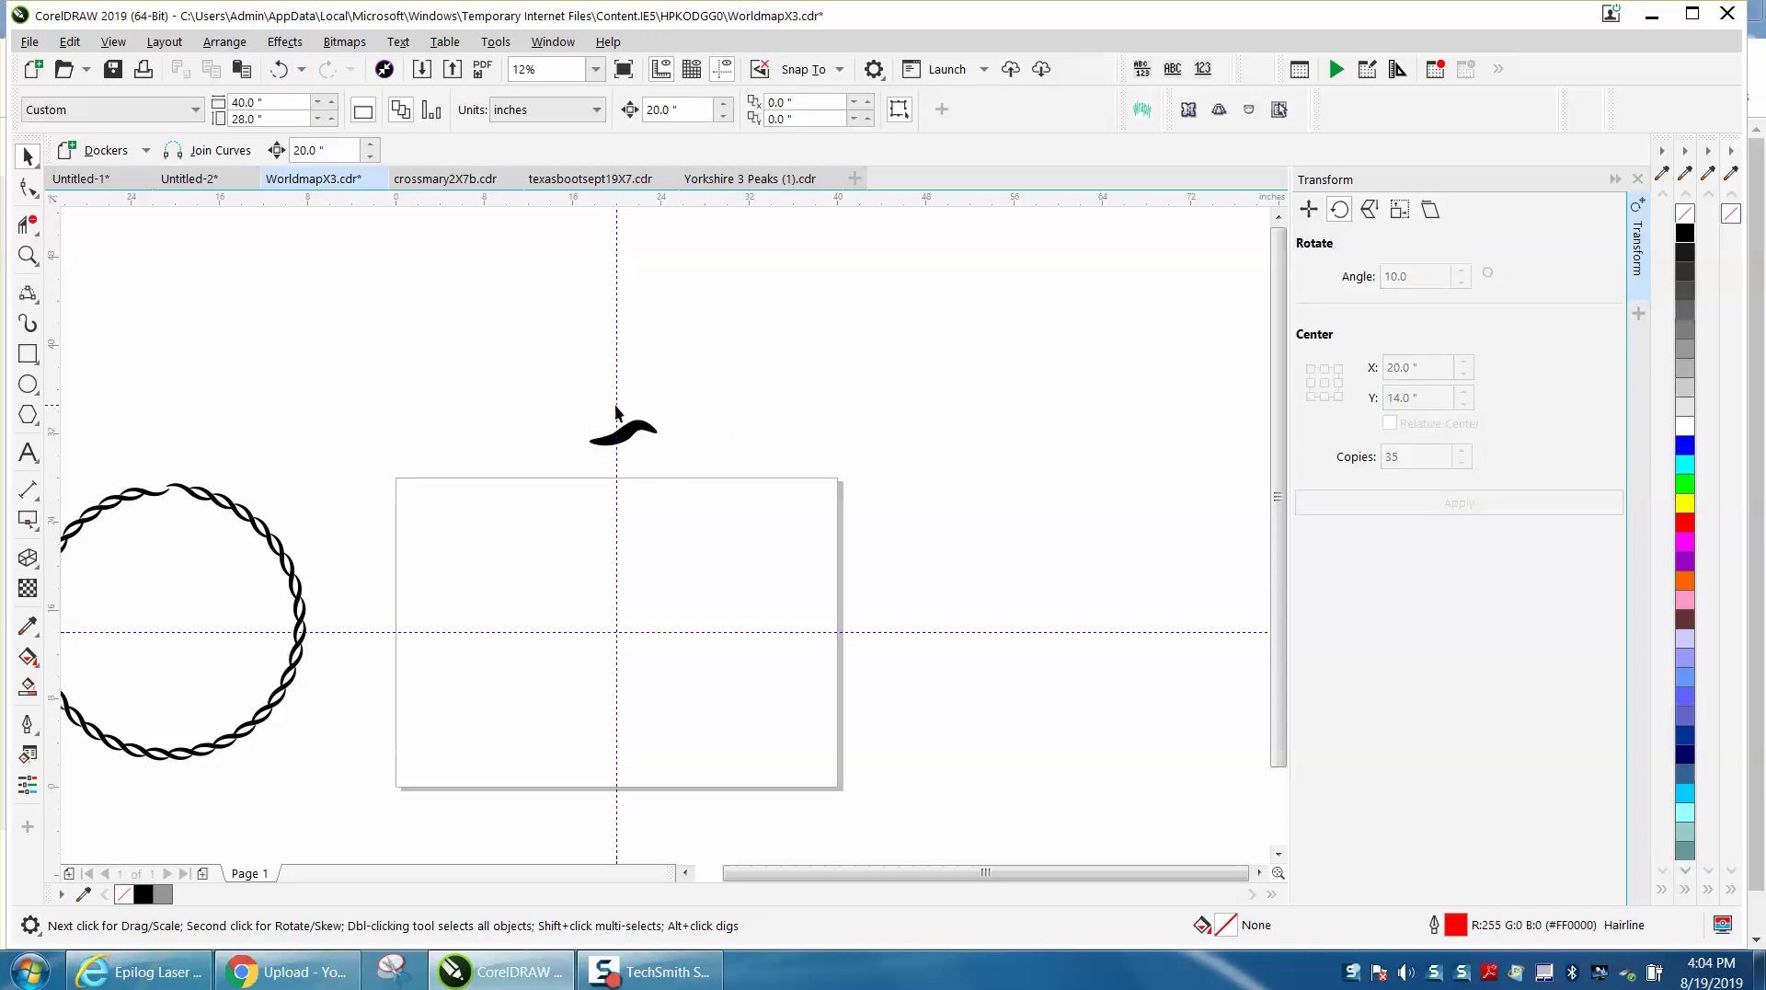
- Select the wavy stroke together with the nearby control paths above the page and break them apart
{"action": "left_click", "coordinate": [693, 456]}
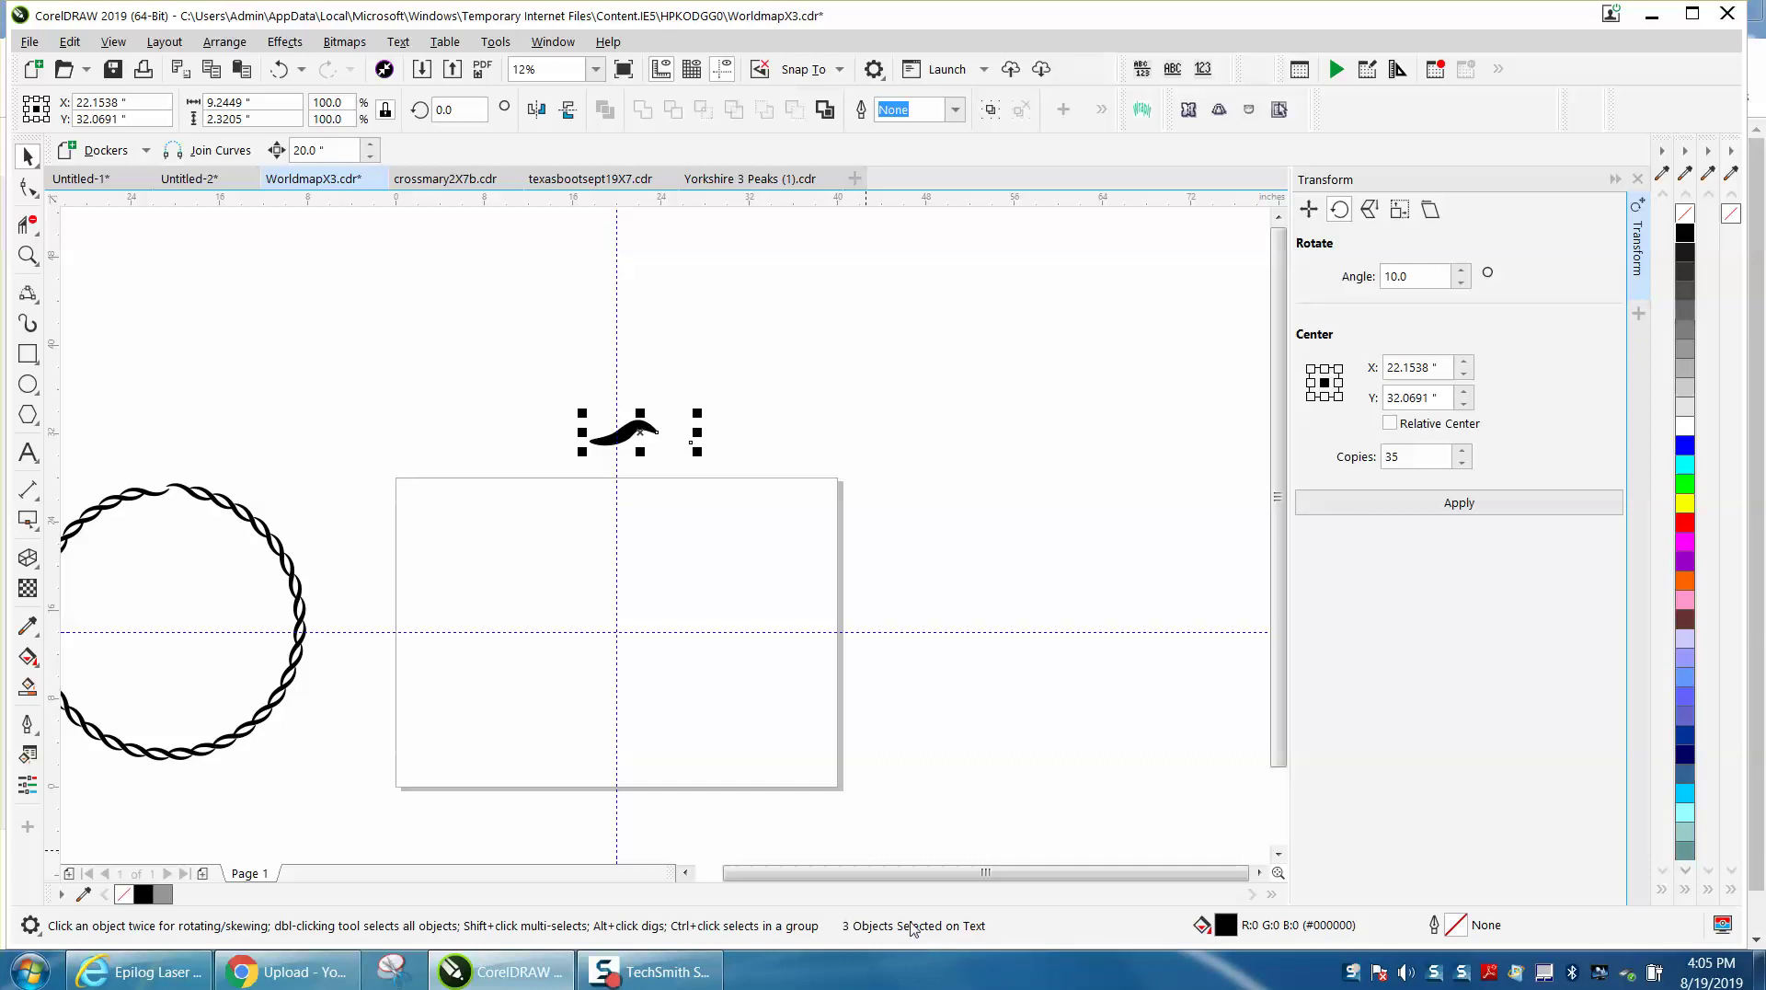
{"action": "left_click_drag", "start_coordinate": [516, 371], "coordinate": [766, 500]}
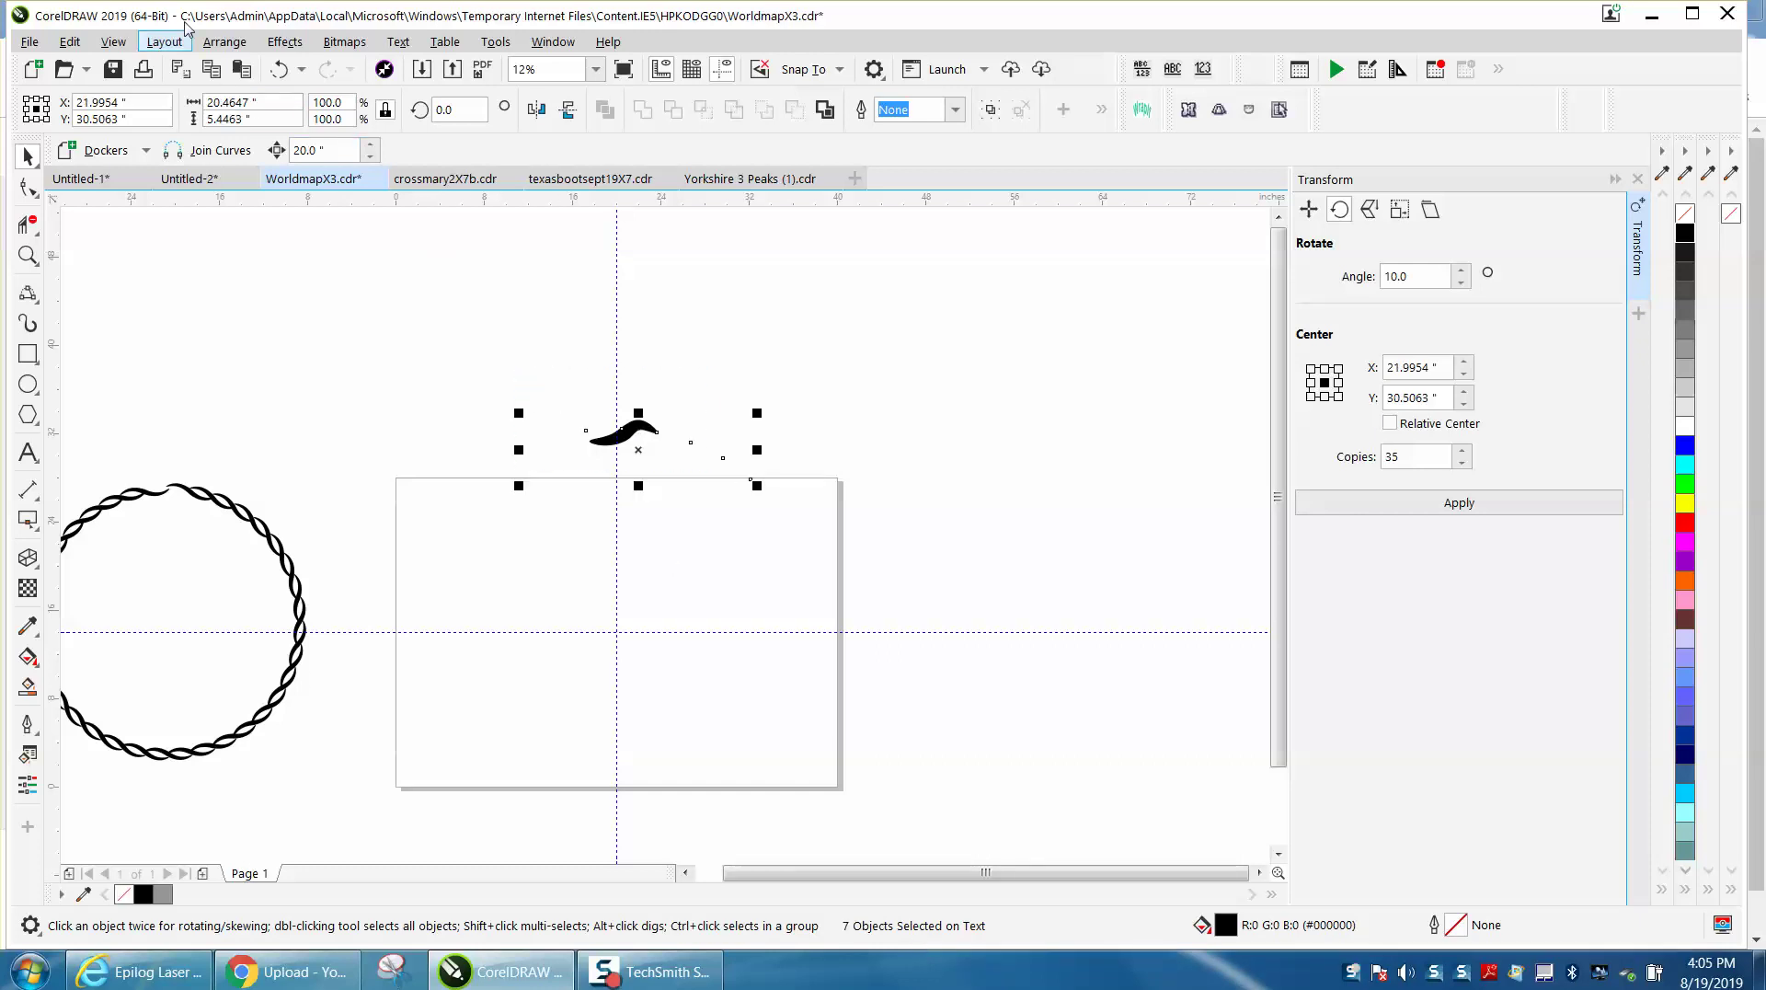
{"action": "left_click", "coordinate": [224, 46]}
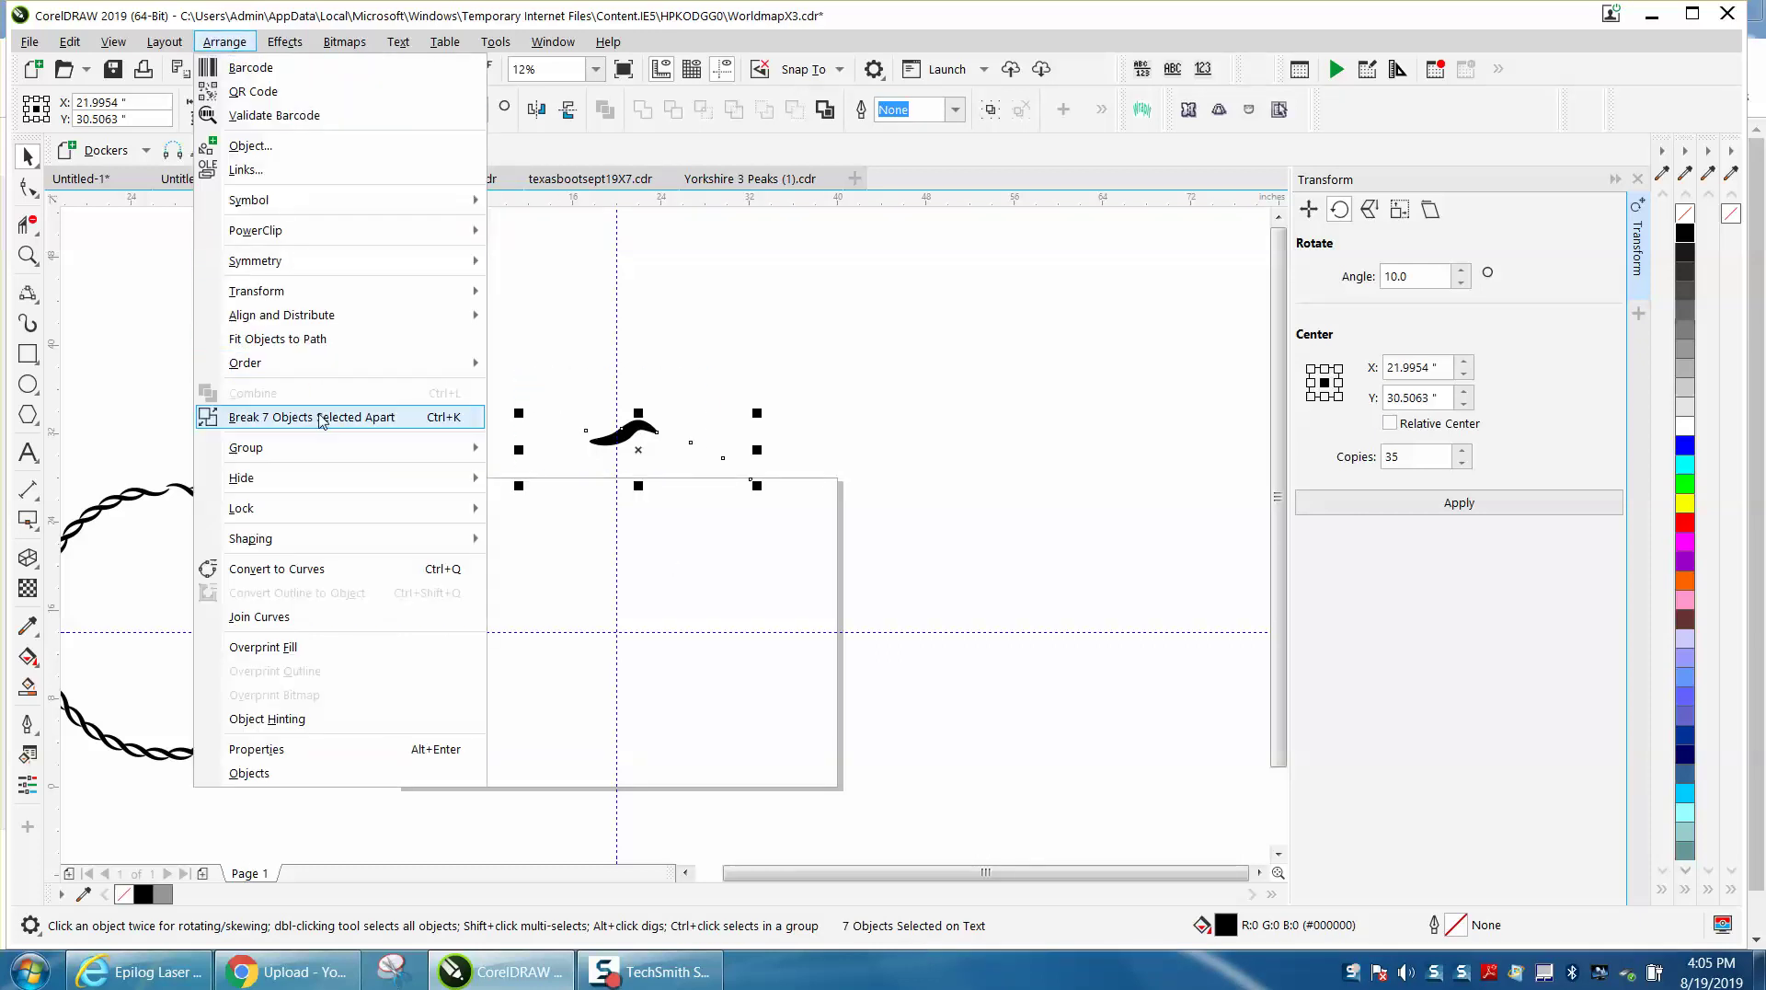
{"action": "left_click", "coordinate": [321, 420]}
{"action": "left_click", "coordinate": [635, 368]}
{"action": "left_click_drag", "start_coordinate": [791, 523], "coordinate": [792, 524]}
{"action": "left_click", "coordinate": [616, 381]}
- Move the filled wavy shape up along the vertical guideline, clear of the leftover control paths
{"action": "left_click_drag", "start_coordinate": [644, 423], "coordinate": [645, 311]}
{"action": "left_click", "coordinate": [642, 392]}
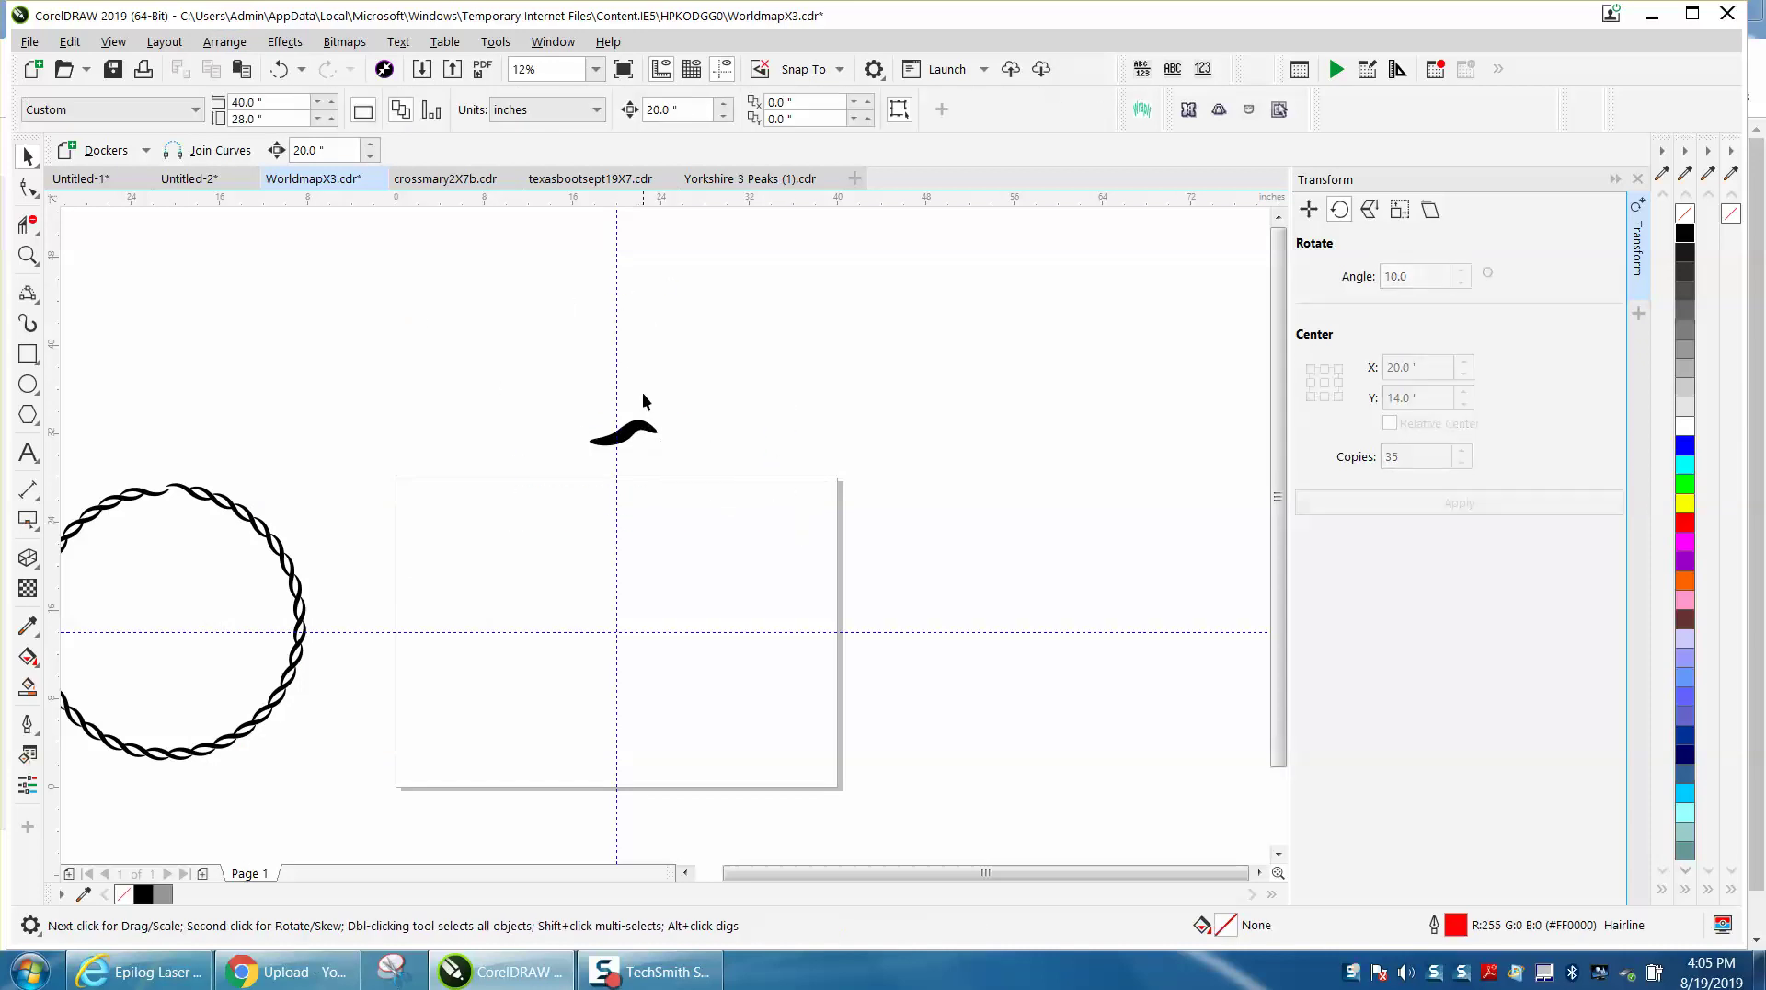
{"action": "left_click_drag", "start_coordinate": [644, 430], "coordinate": [644, 269]}
{"action": "left_click_drag", "start_coordinate": [471, 353], "coordinate": [792, 607]}
{"action": "left_click", "coordinate": [638, 344]}
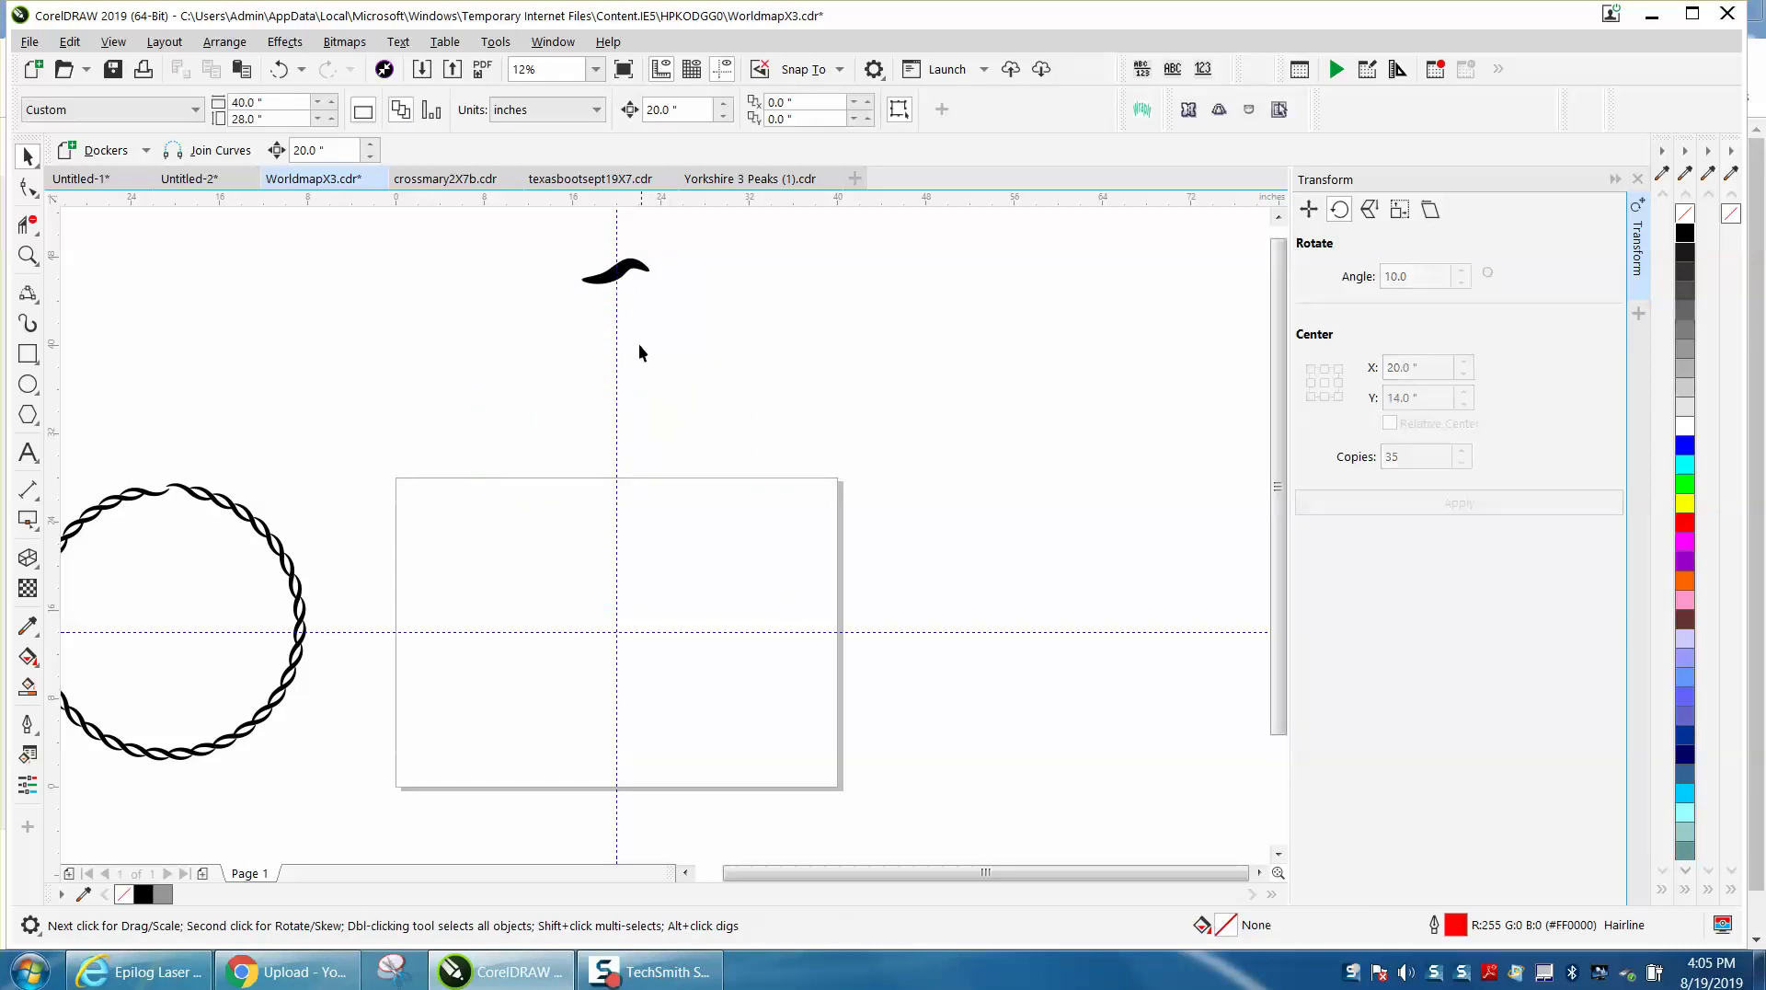
- Shift the vertical guideline to about X 19.85 in and reposition the wavy shape at about X 19.69, Y 40.97 in
{"action": "left_click_drag", "start_coordinate": [617, 368], "coordinate": [616, 457]}
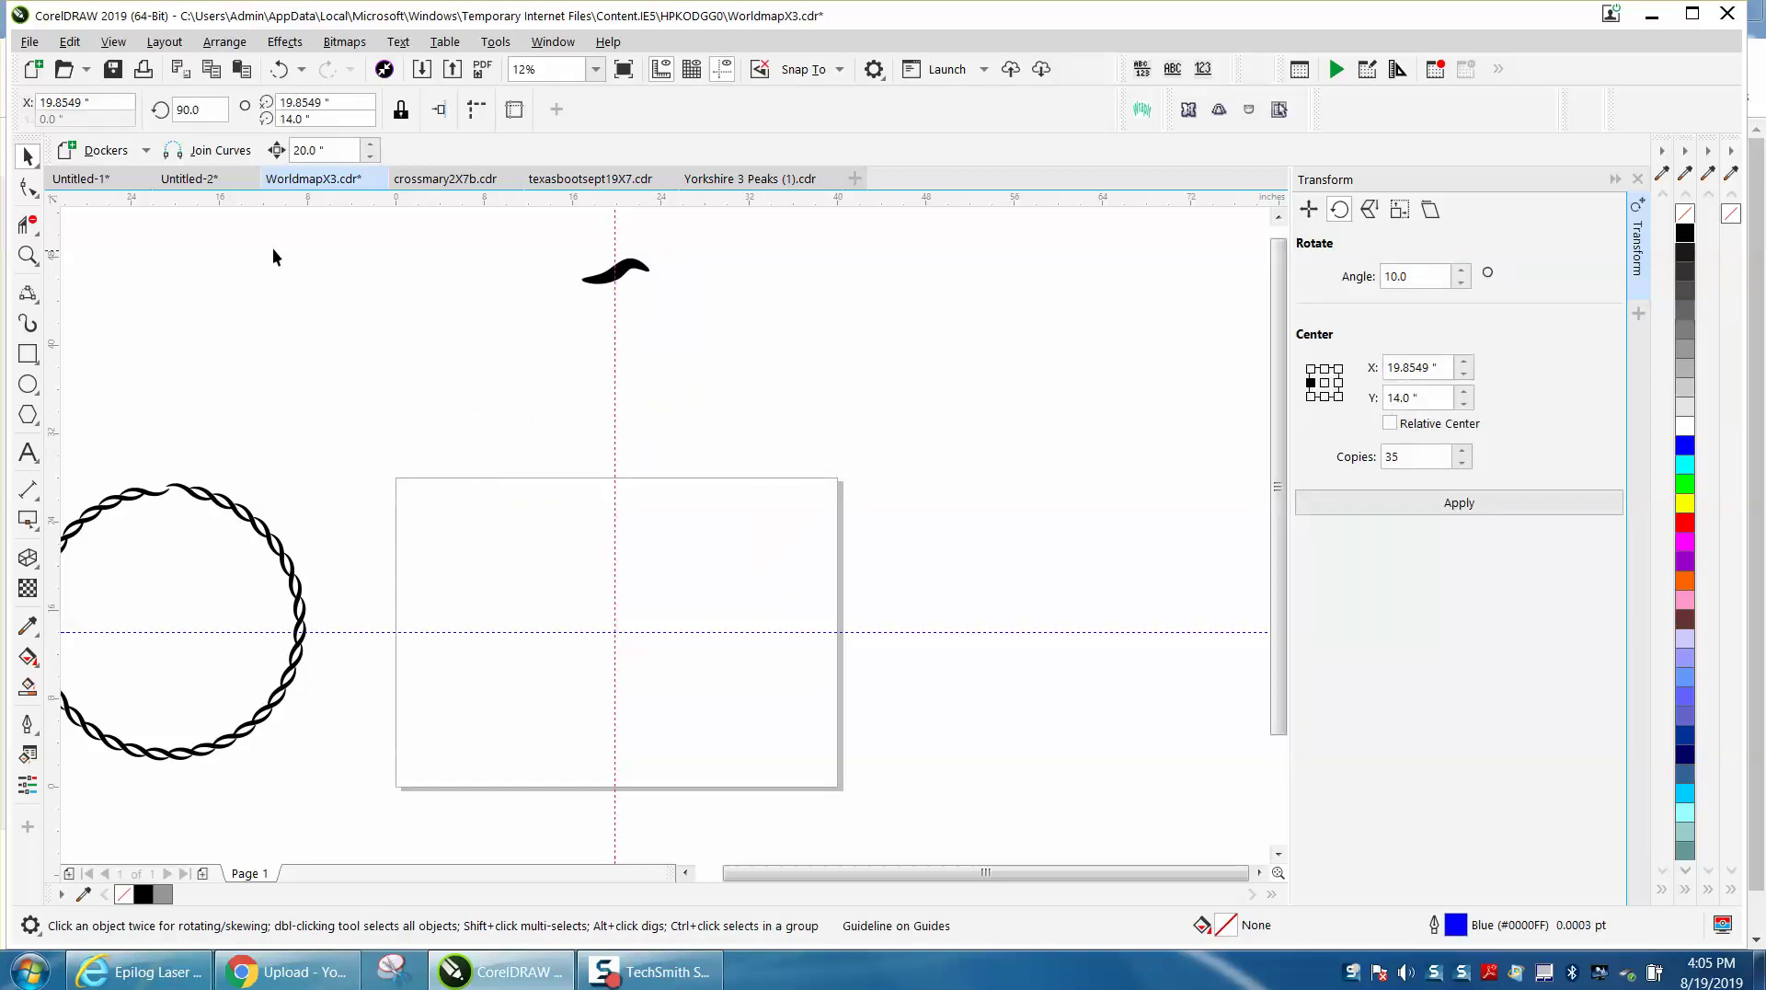
{"action": "left_click_drag", "start_coordinate": [634, 280], "coordinate": [623, 337]}
- Try rotating 35 copies of the wavy shape by 10° about X 20, Y 14 in, and undo the copies
{"action": "left_click", "coordinate": [622, 338]}
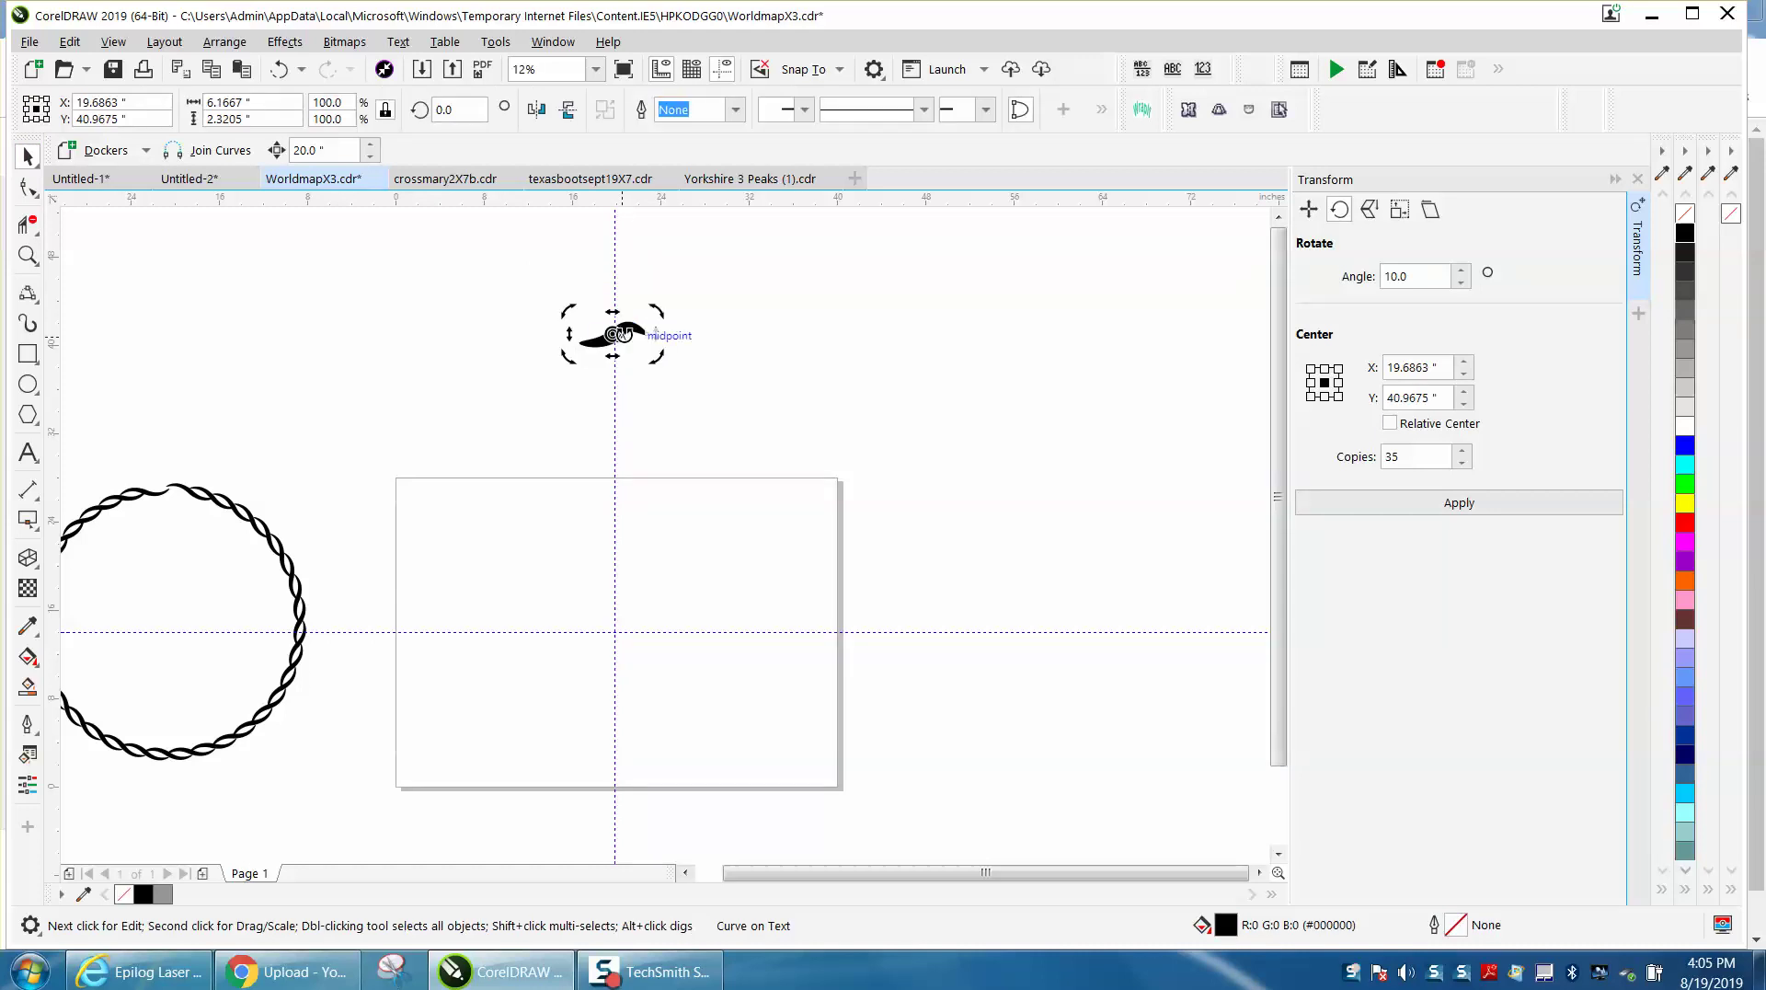
{"action": "left_click_drag", "start_coordinate": [610, 643], "coordinate": [614, 632]}
{"action": "left_click", "coordinate": [624, 377]}
{"action": "left_click", "coordinate": [617, 338]}
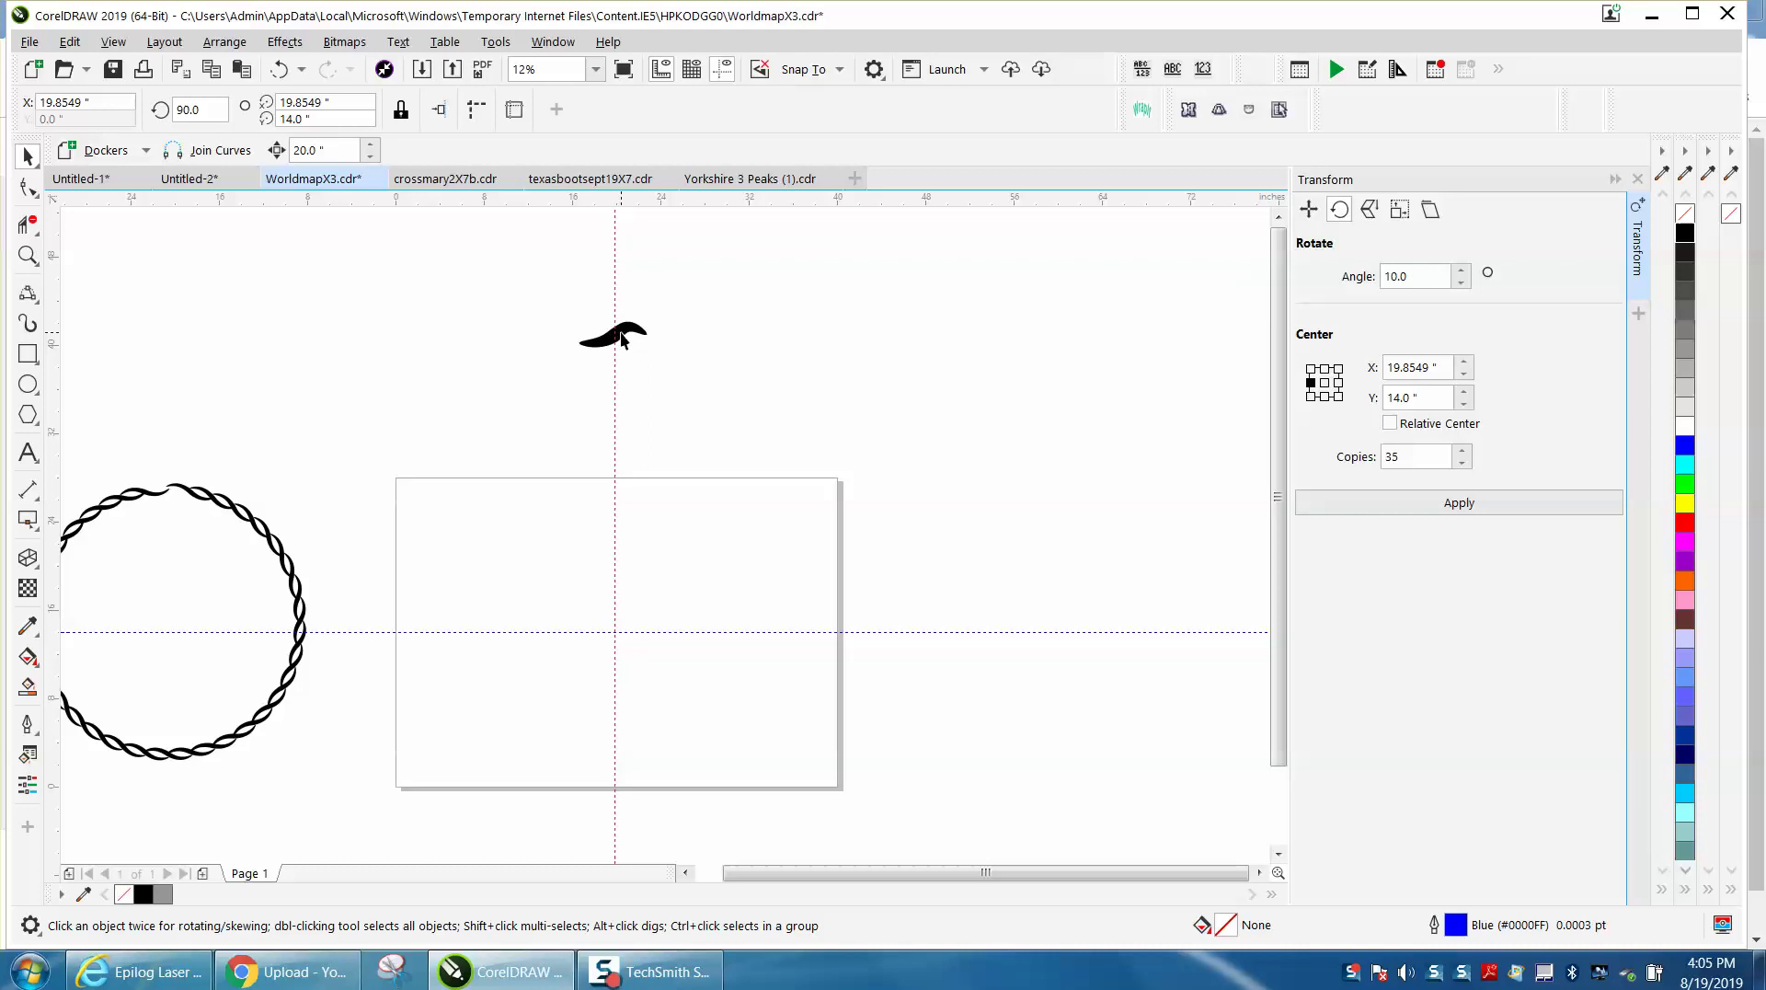
{"action": "left_click", "coordinate": [617, 338]}
{"action": "left_click", "coordinate": [1453, 503]}
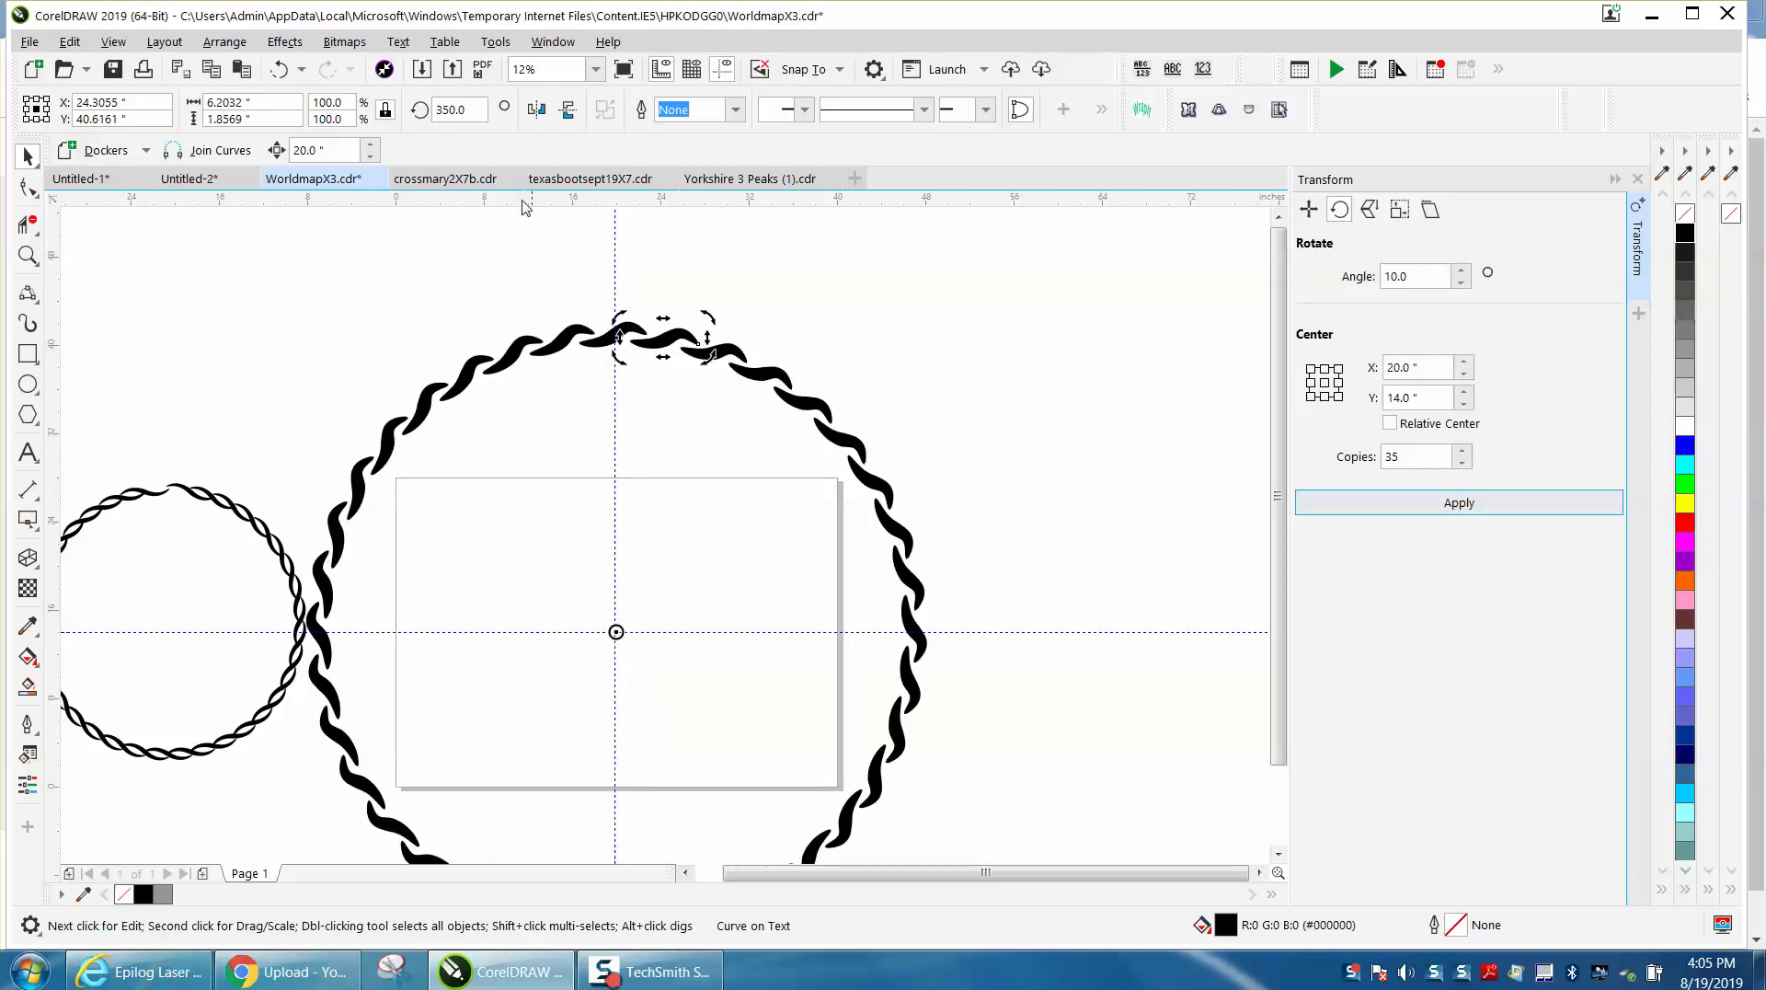
{"action": "left_click", "coordinate": [280, 69]}
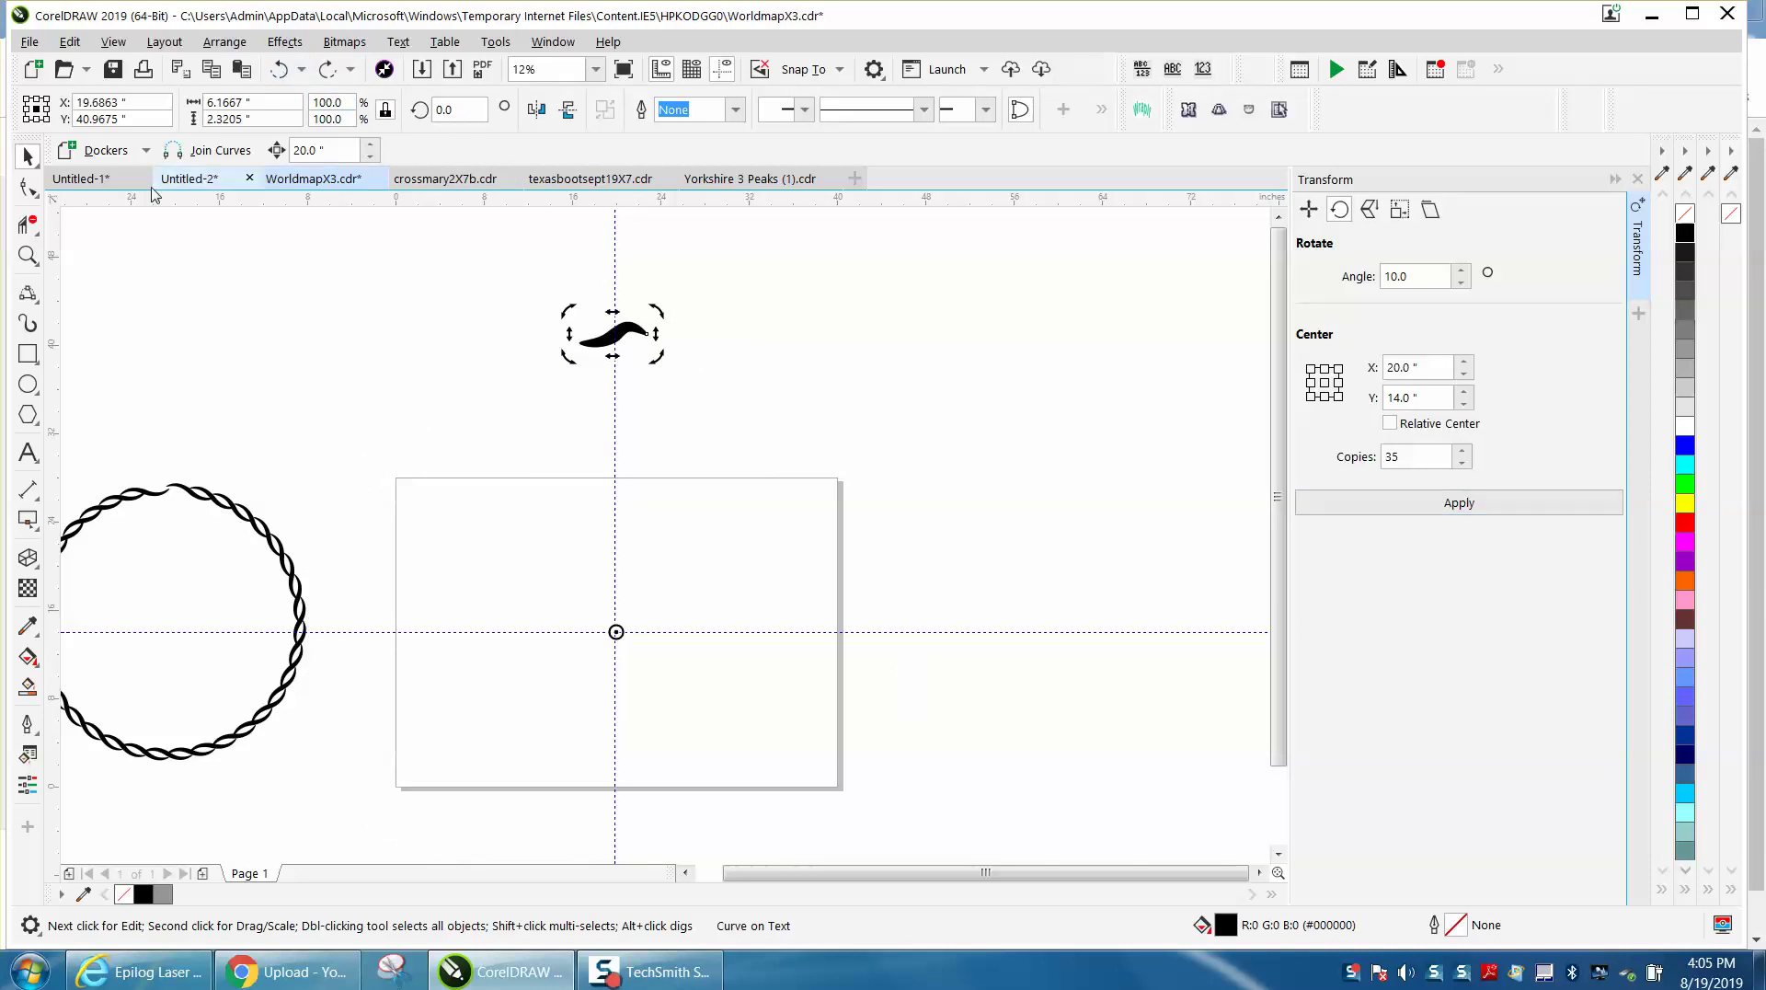
- Create a horizontally mirrored copy of the wavy shape in the same place so the two cross
{"action": "key", "text": "z"}
{"action": "left_click_drag", "start_coordinate": [552, 297], "coordinate": [736, 402]}
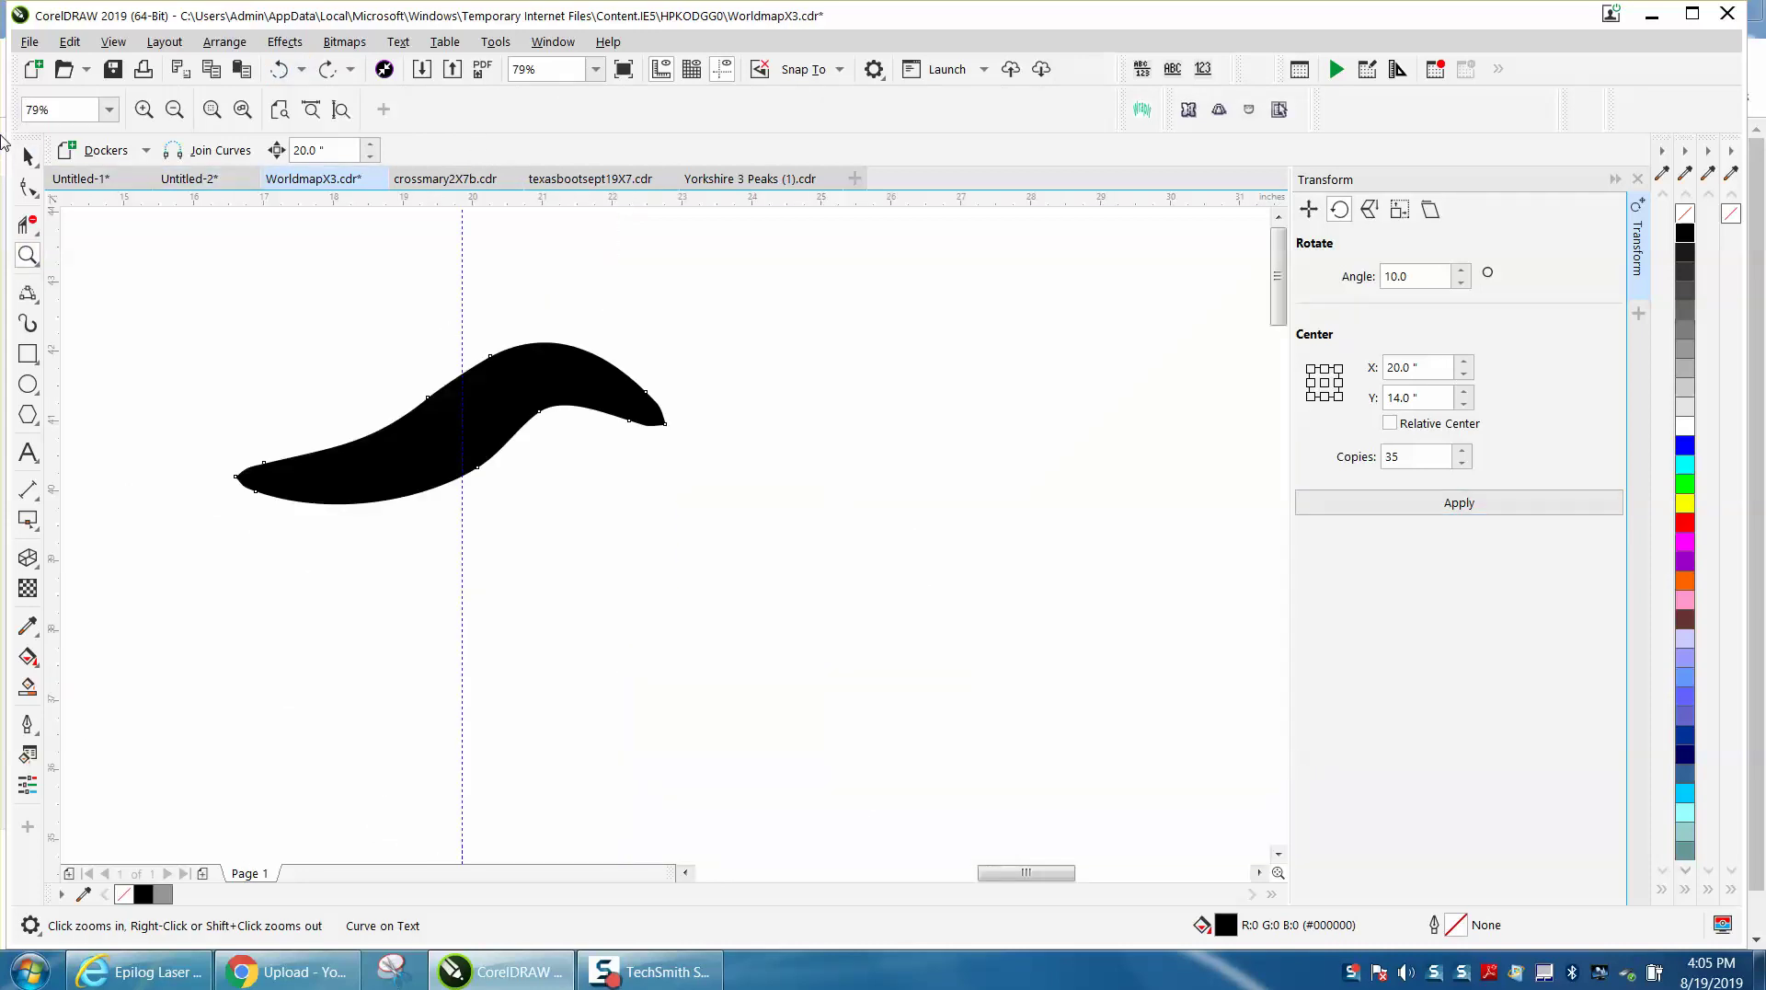
{"action": "key", "text": "space"}
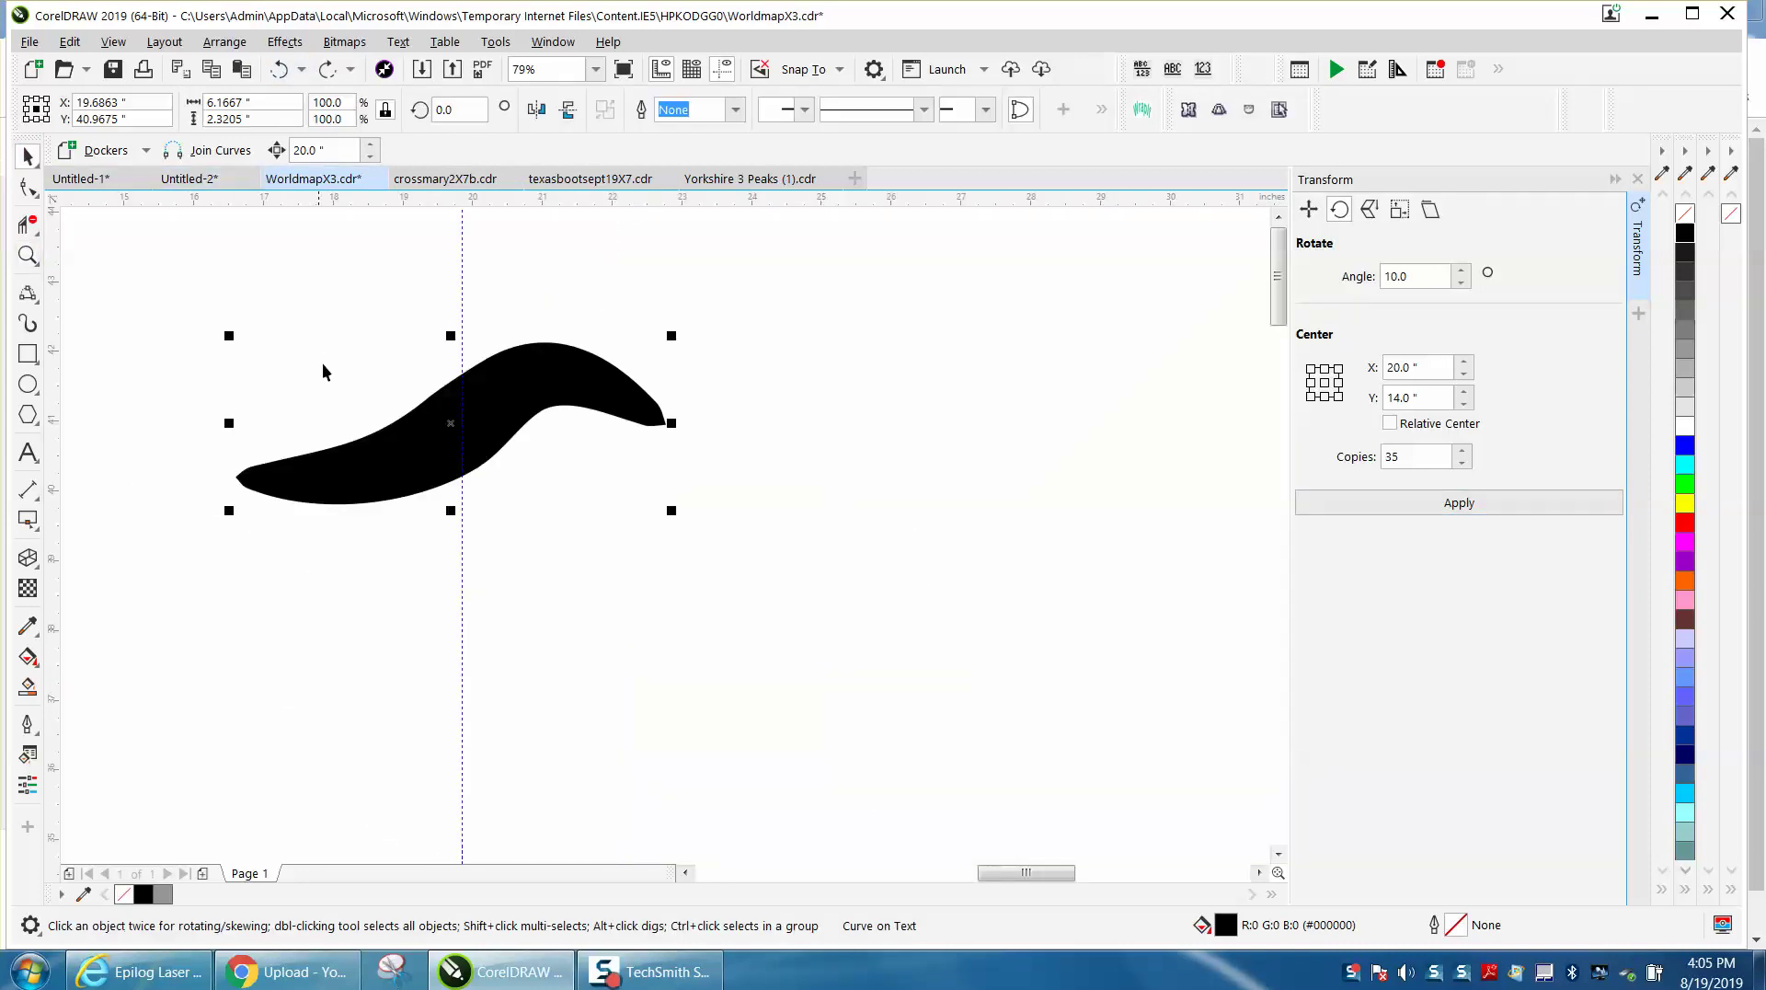
{"action": "left_click", "coordinate": [457, 437]}
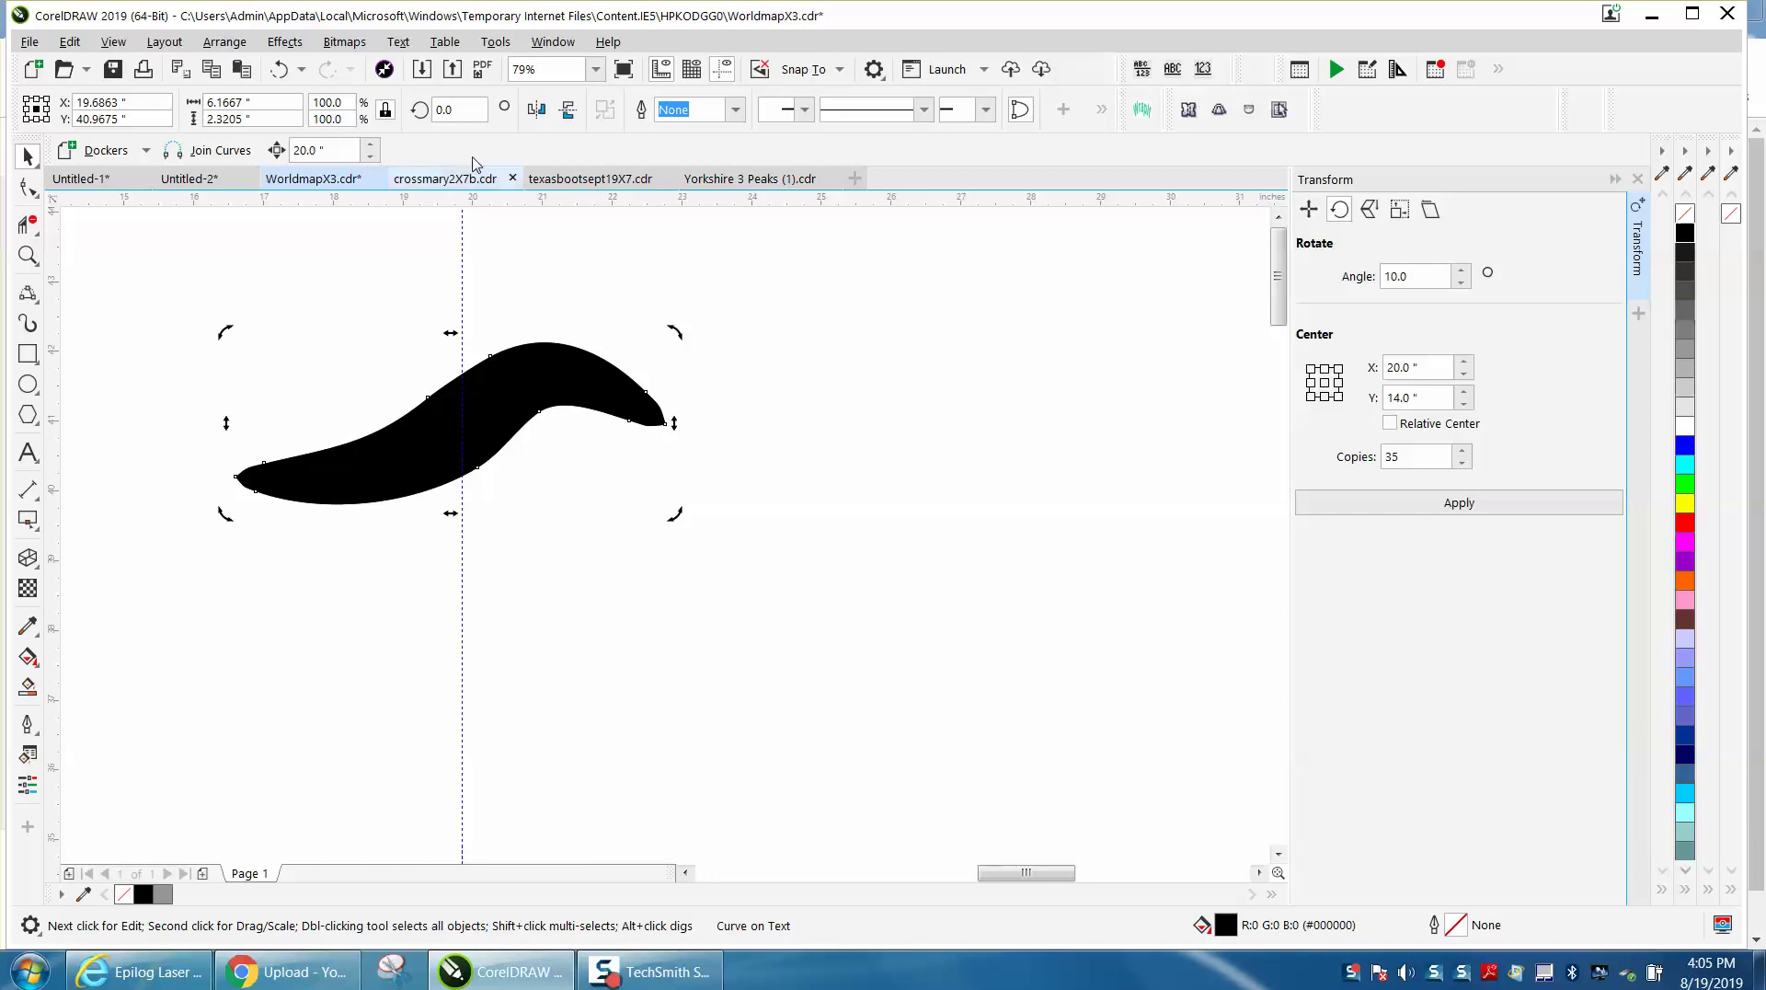
{"action": "left_click", "coordinate": [537, 110]}
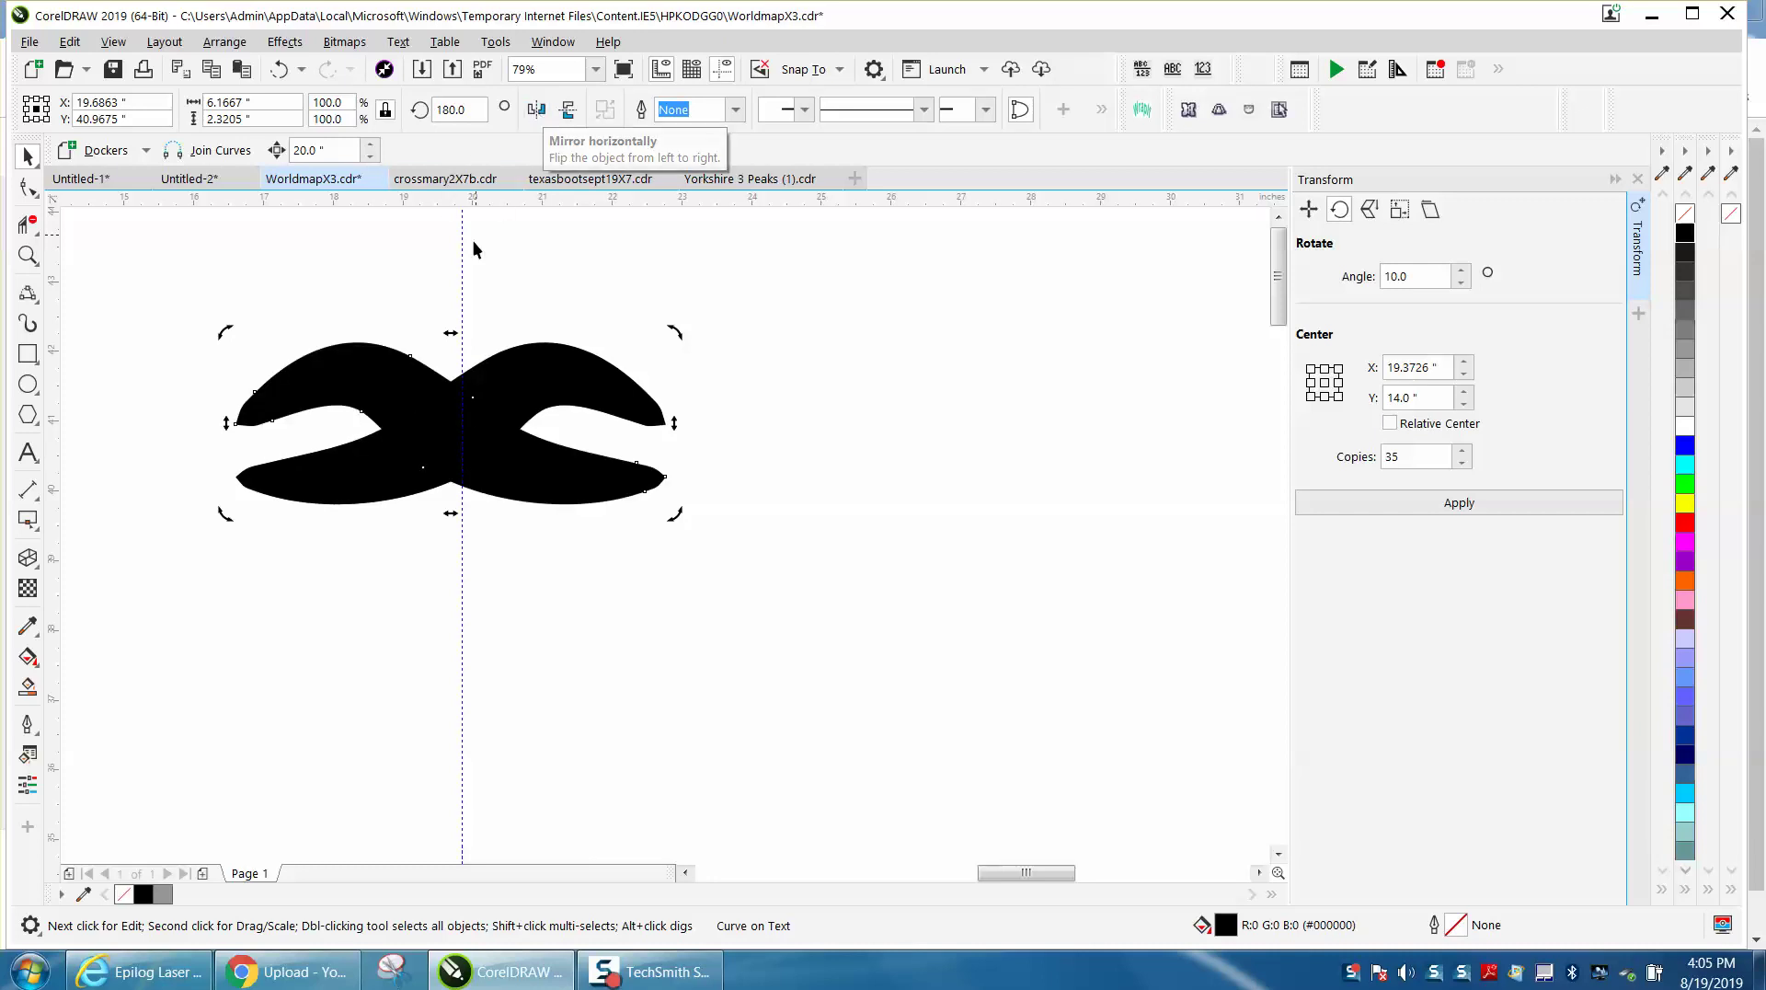
- Group the wavy shape with its mirrored copy
{"action": "scroll", "coordinate": [511, 273], "scroll_direction": "down", "scroll_amount": 2}
{"action": "left_click_drag", "start_coordinate": [332, 274], "coordinate": [670, 440]}
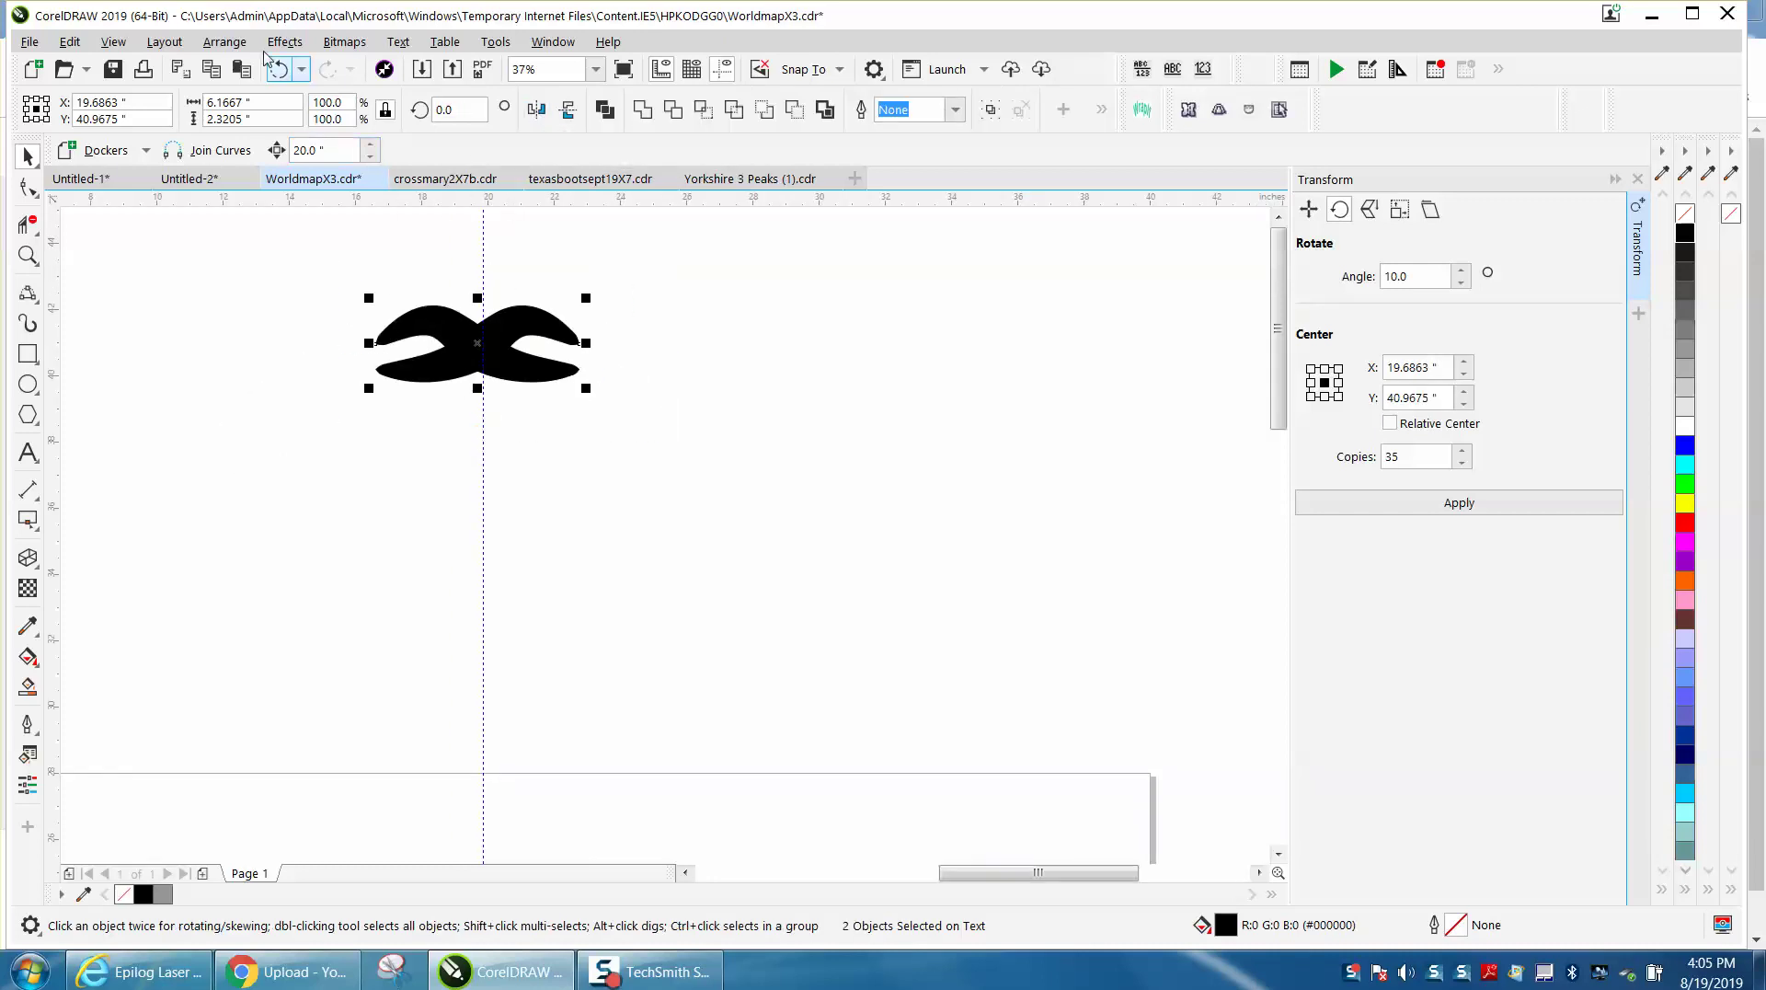
{"action": "left_click", "coordinate": [225, 42]}
{"action": "mouse_move", "coordinate": [270, 453]}
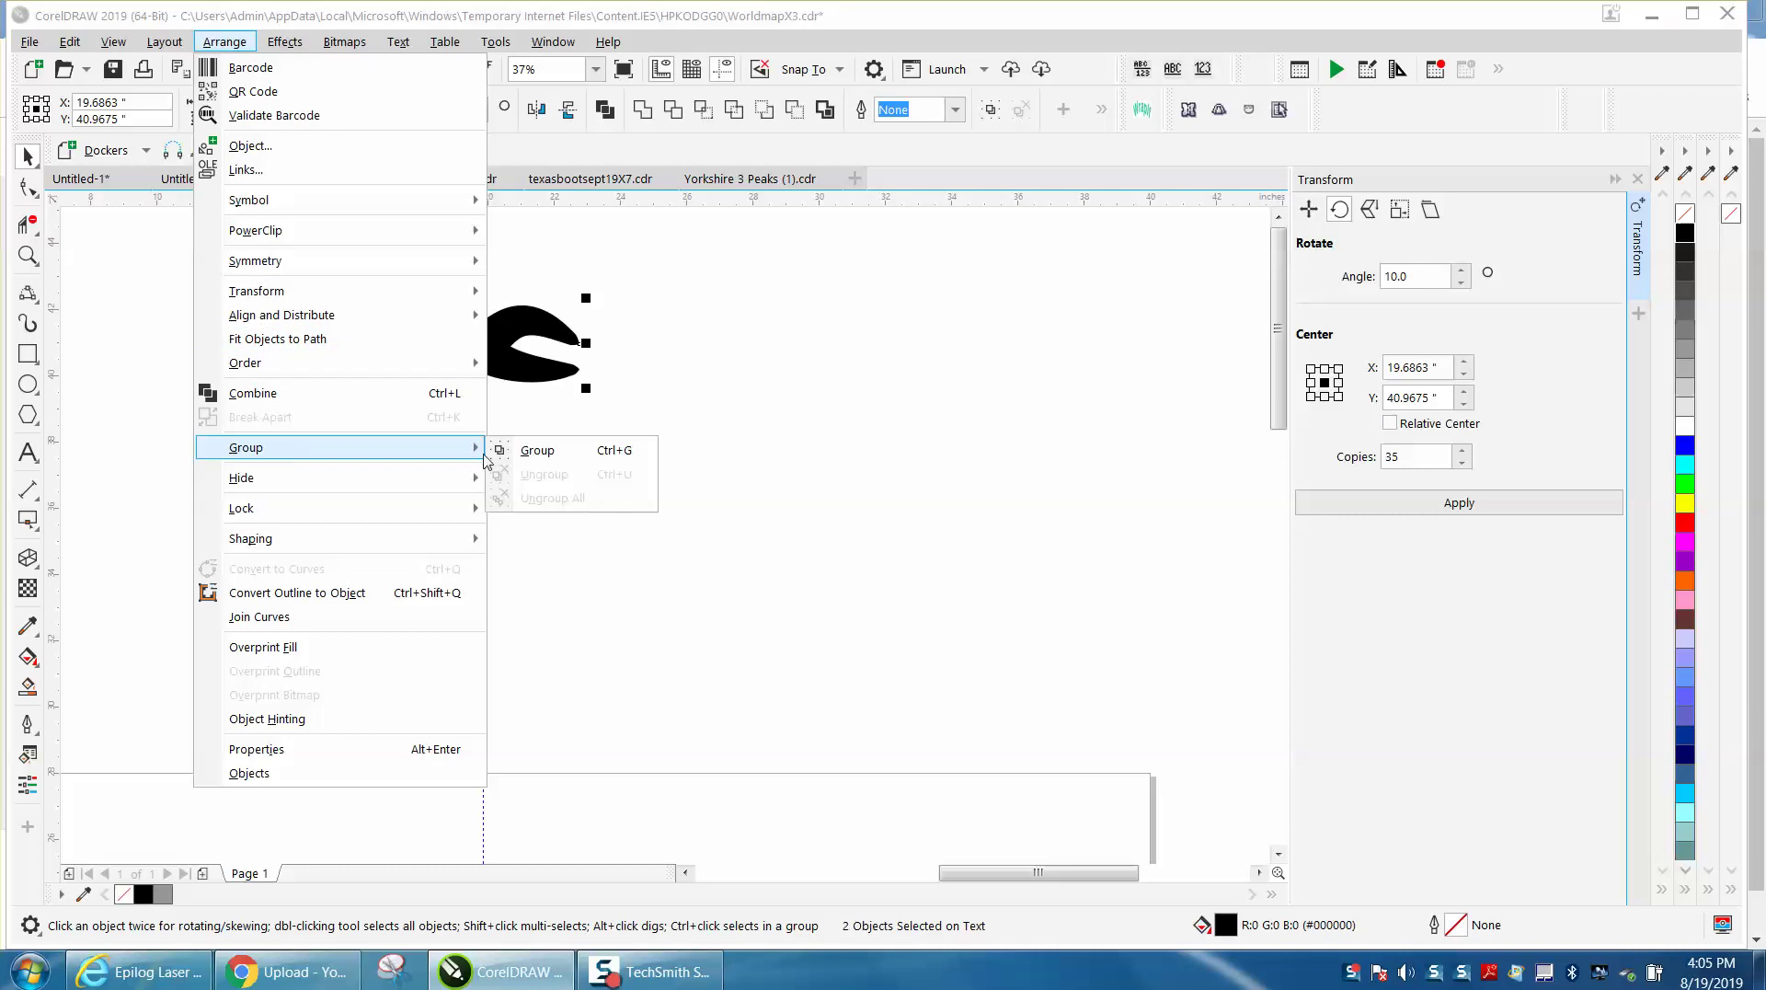
{"action": "left_click", "coordinate": [530, 451]}
- Set the group's rotation center to X 20, Y 14 in at the guidelines and rotate 35 copies by 10°
{"action": "scroll", "coordinate": [568, 377], "scroll_direction": "down", "scroll_amount": 2}
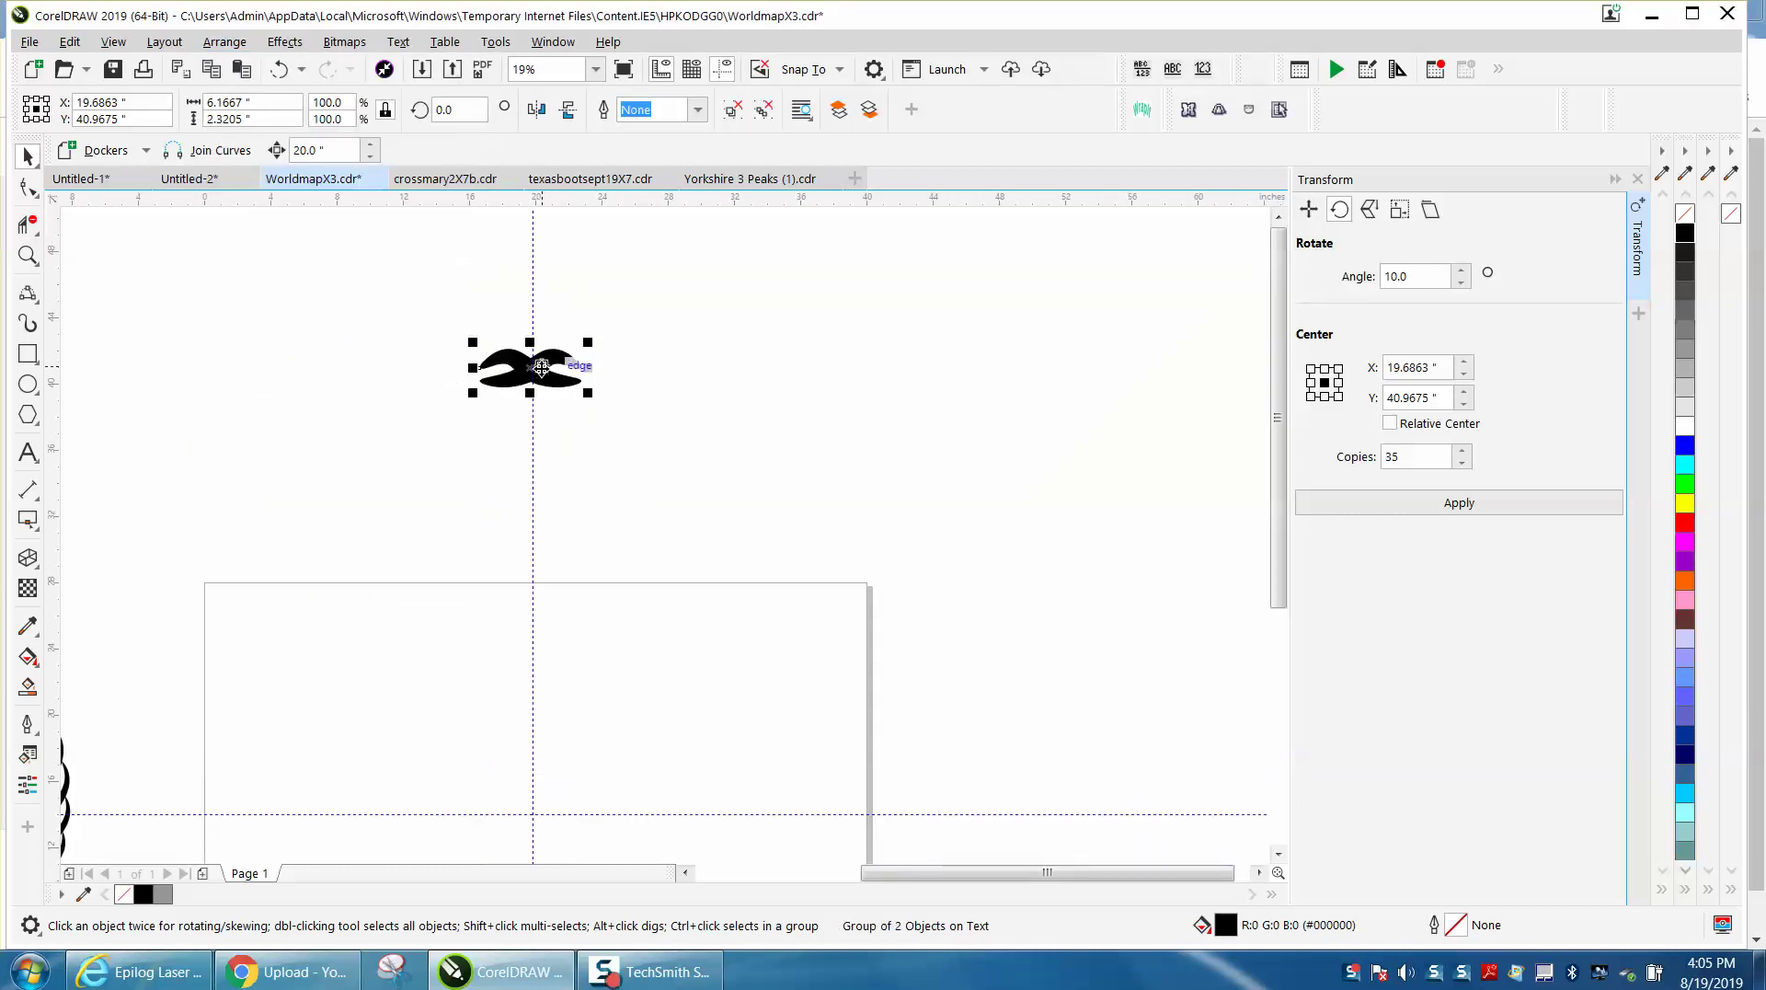
{"action": "left_click", "coordinate": [532, 368]}
{"action": "left_click_drag", "start_coordinate": [529, 368], "coordinate": [540, 812]}
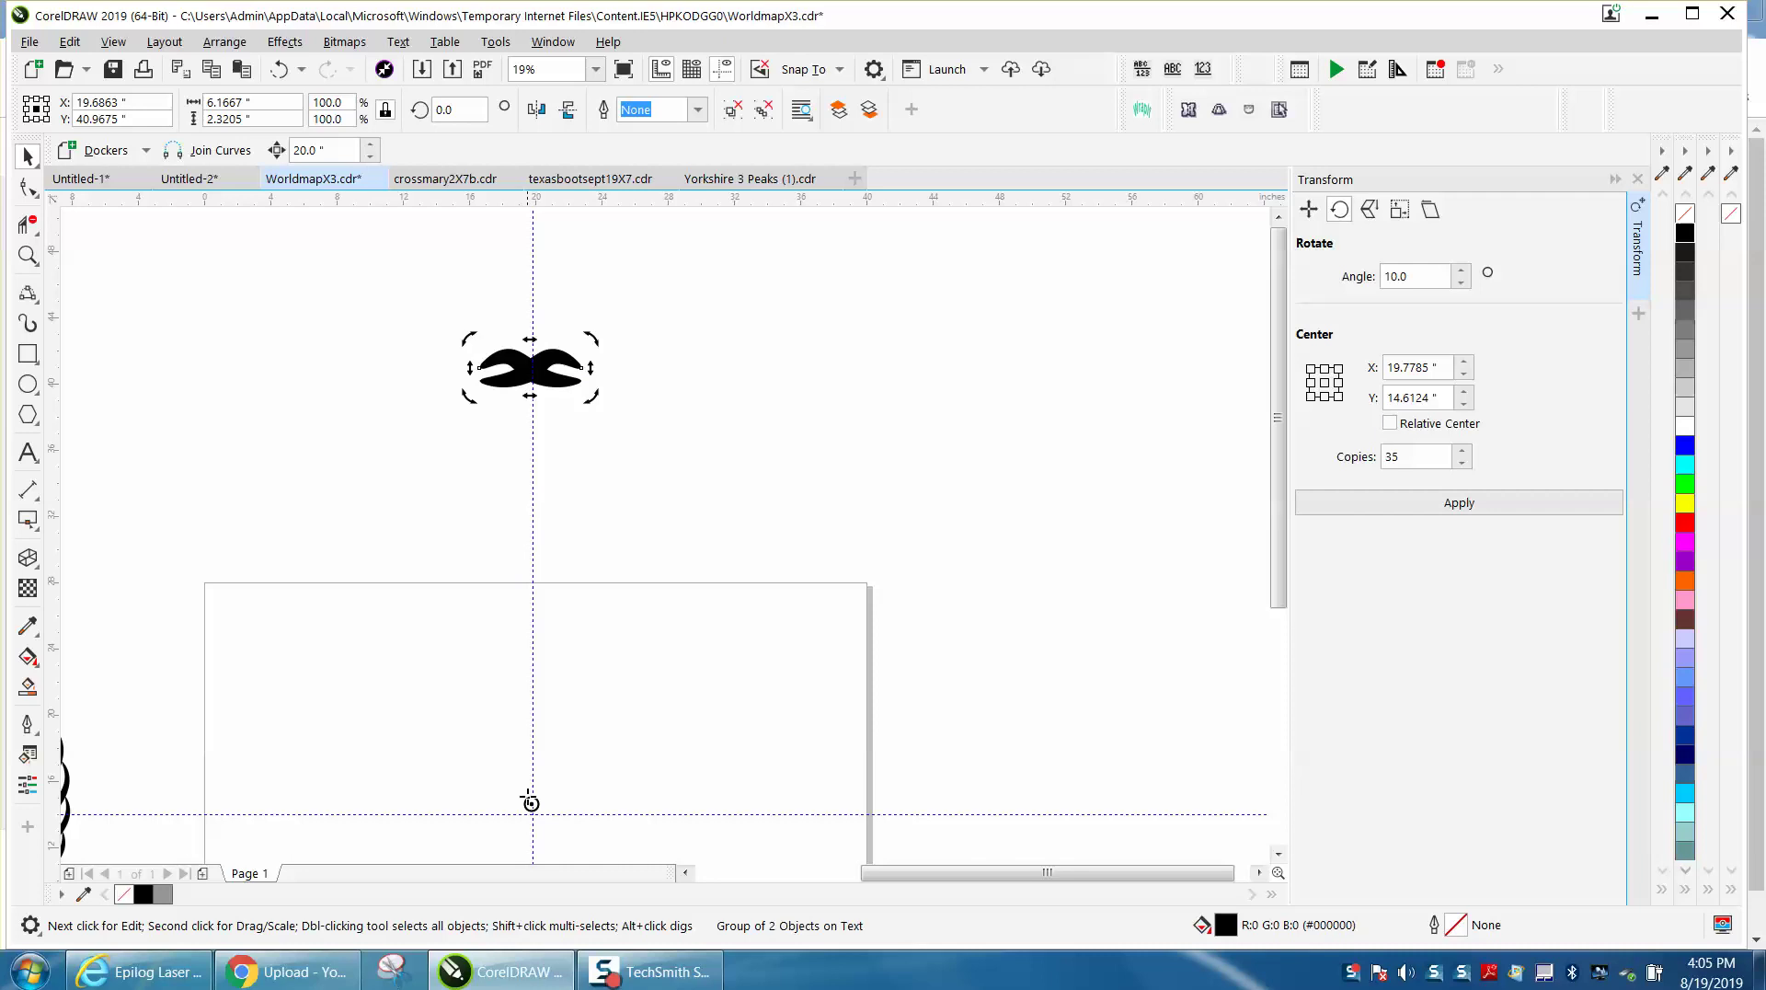
{"action": "mouse_move", "coordinate": [535, 804]}
{"action": "left_mouse_down"}
{"action": "mouse_move", "coordinate": [550, 794]}
{"action": "mouse_move", "coordinate": [526, 816]}
{"action": "left_mouse_up"}
{"action": "mouse_move", "coordinate": [537, 813]}
{"action": "left_mouse_down"}
{"action": "mouse_move", "coordinate": [613, 701]}
{"action": "mouse_move", "coordinate": [540, 806]}
{"action": "left_mouse_up"}
{"action": "left_click", "coordinate": [533, 375]}
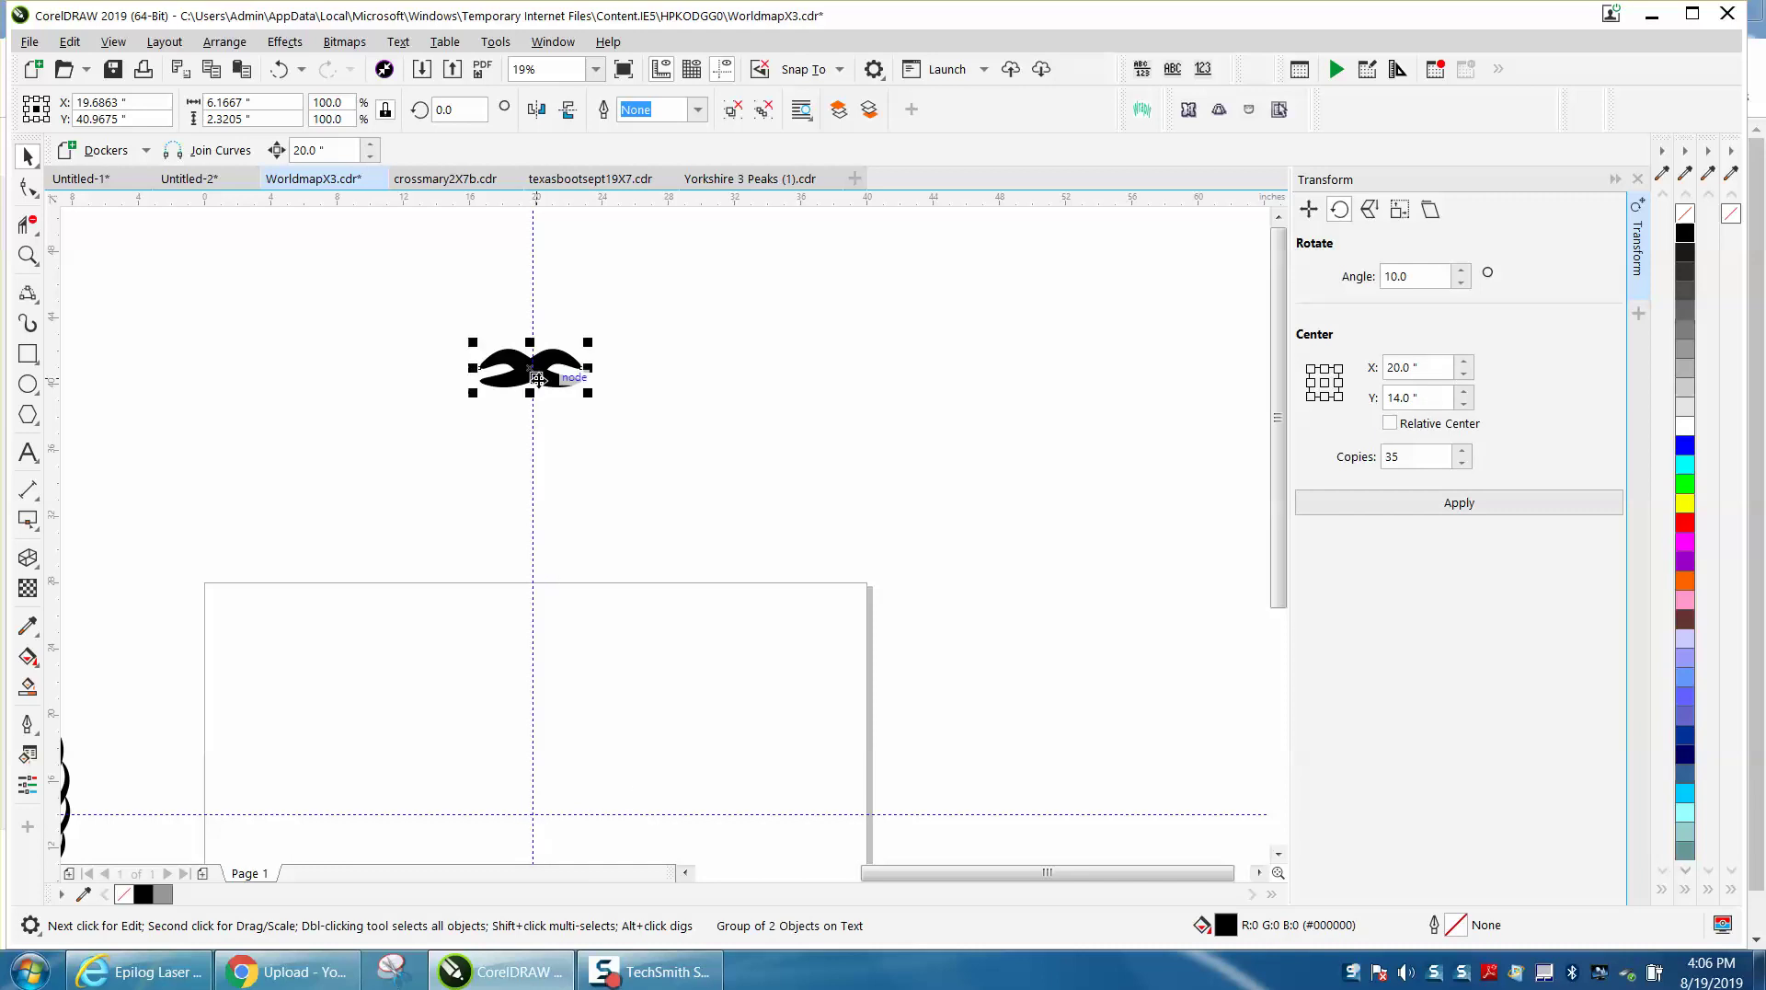
{"action": "left_click", "coordinate": [540, 384]}
{"action": "left_click", "coordinate": [1461, 503]}
{"action": "key", "text": "F3"}
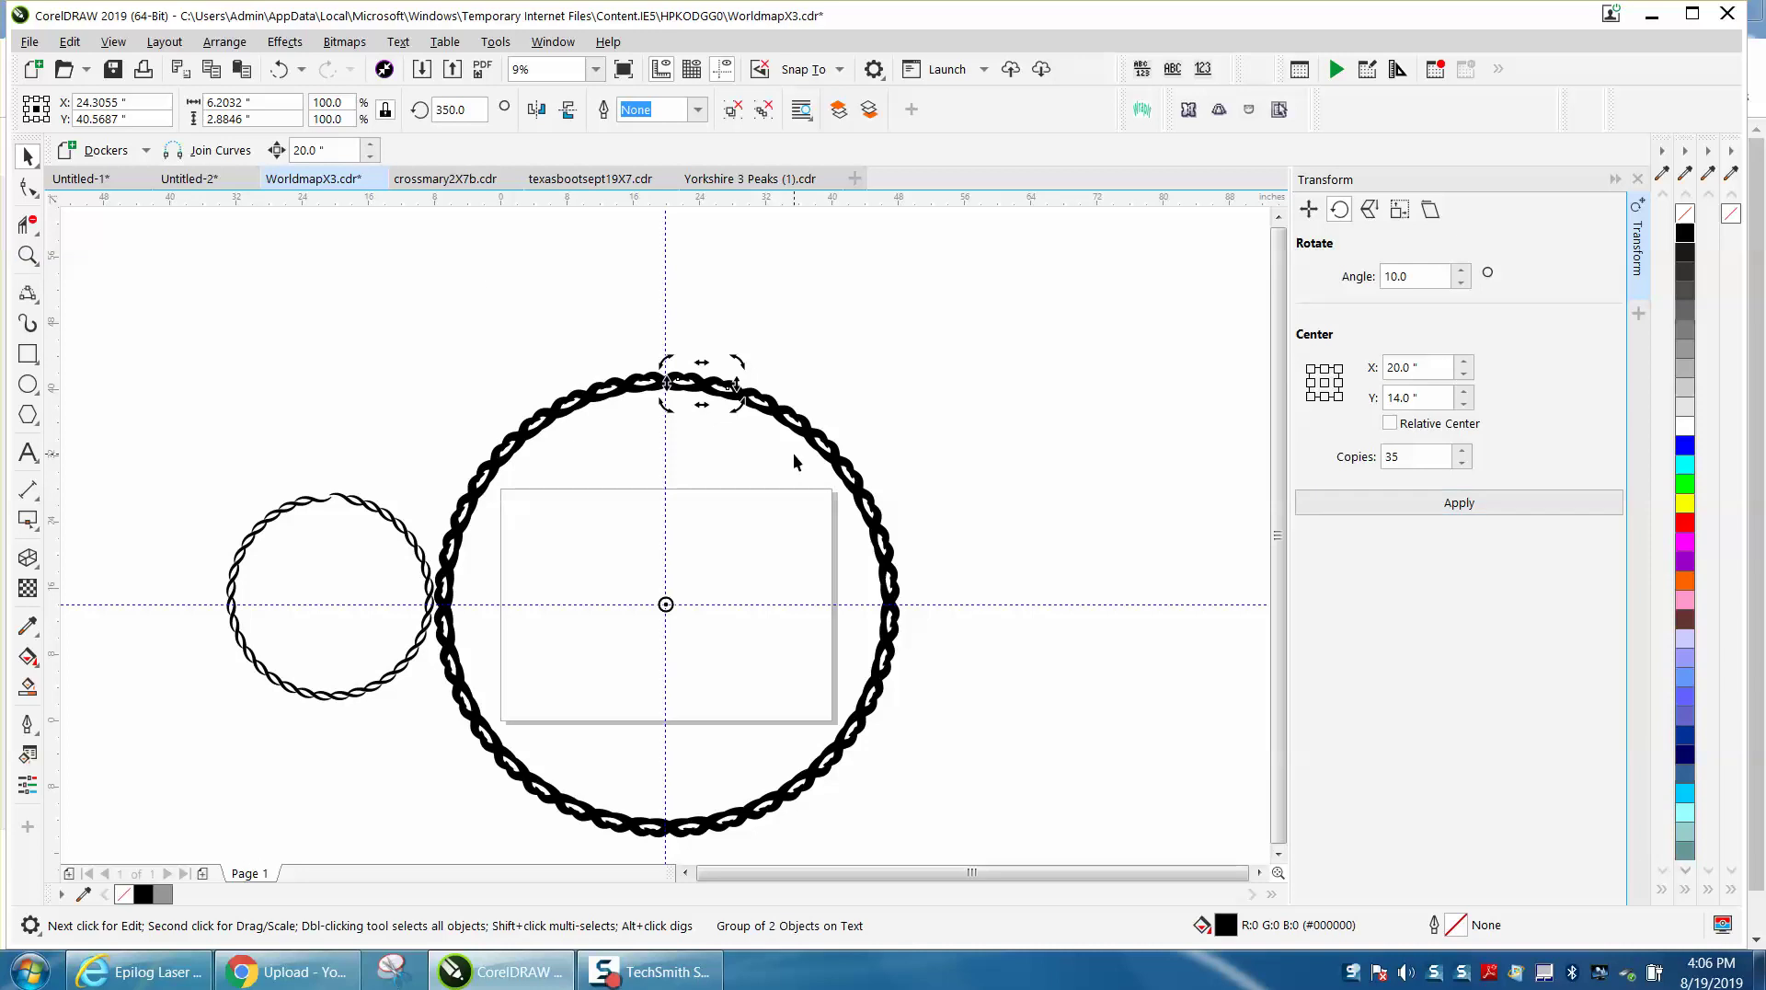
- Examine the new rope ring's strands up close
{"action": "left_click", "coordinate": [27, 255]}
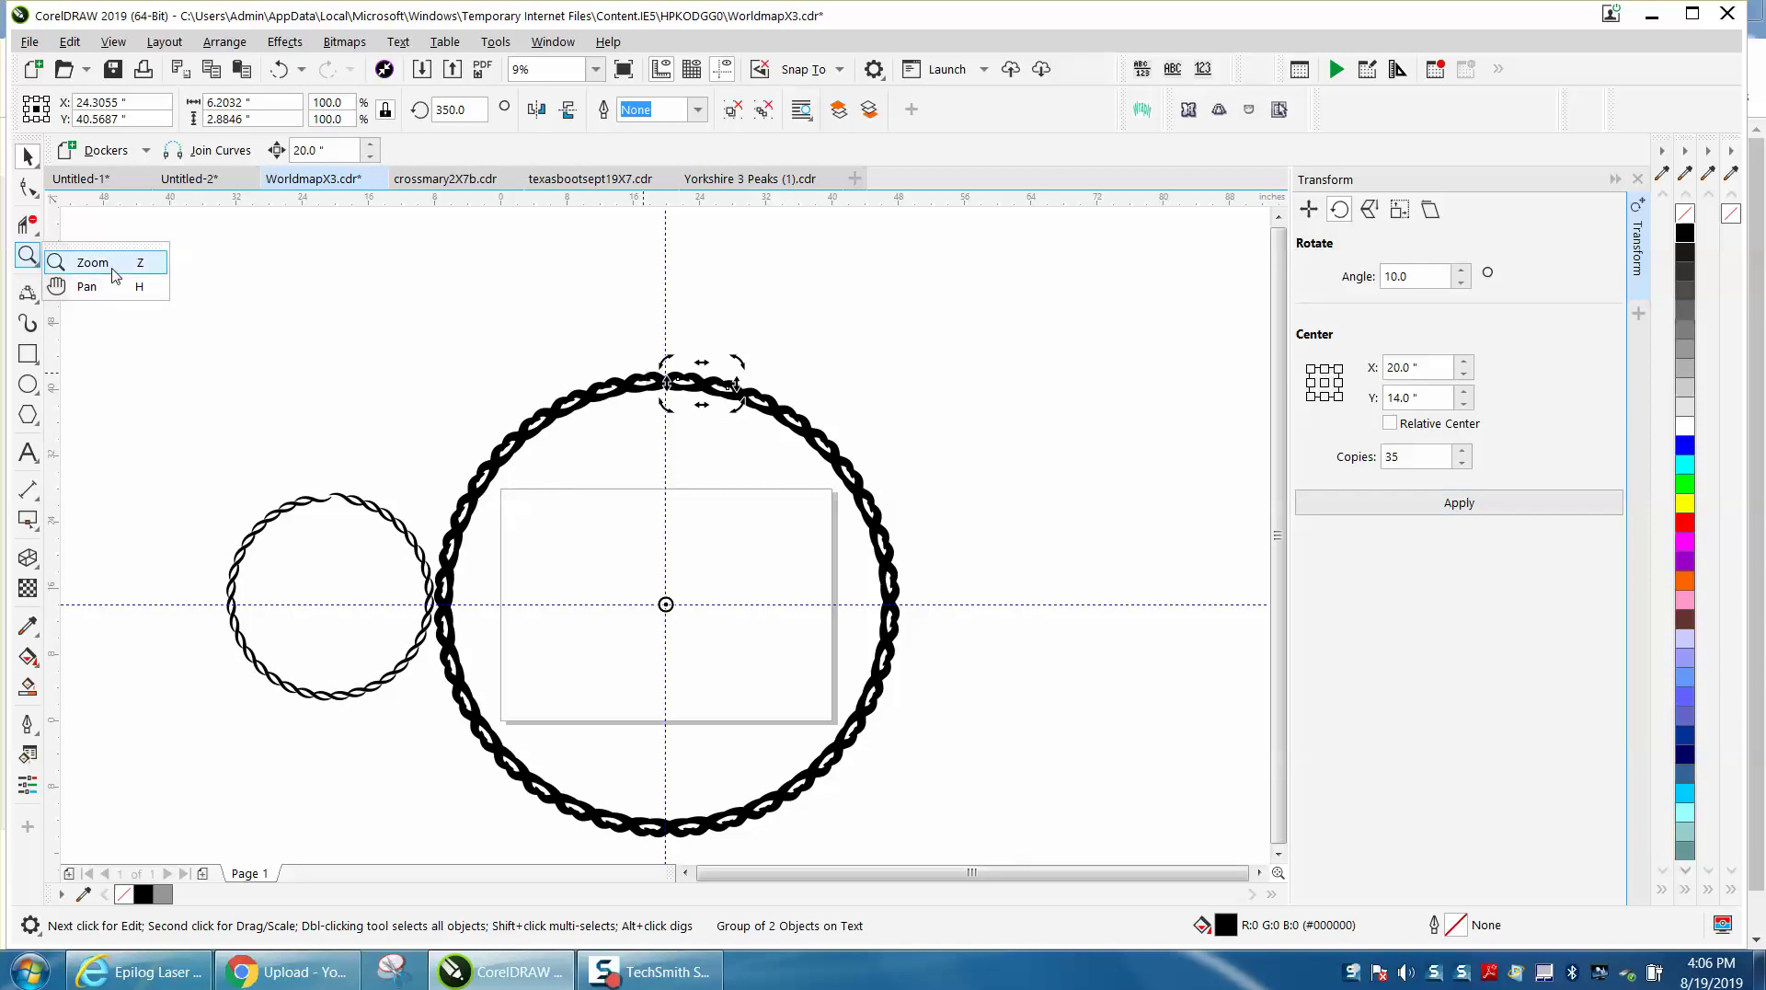